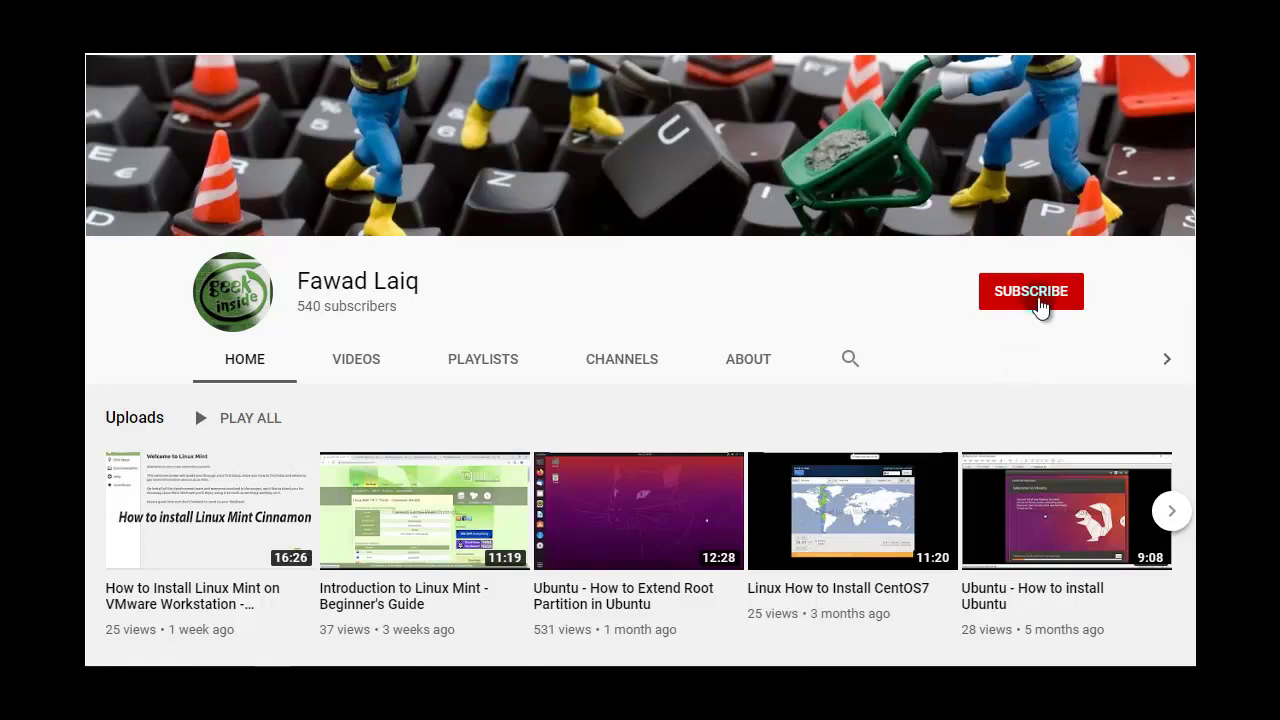
Subscribe to the Linux tutorials channel and set its notification bell to All
click(1038, 298)
click(1068, 296)
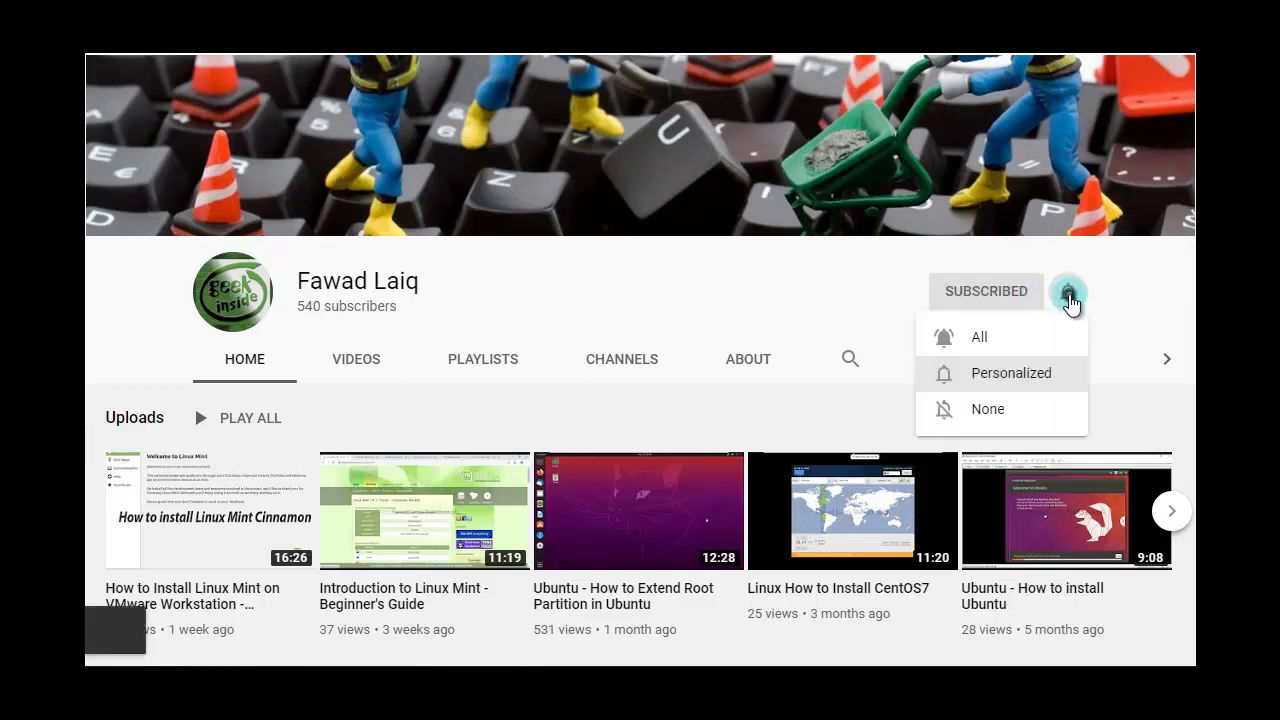
click(990, 338)
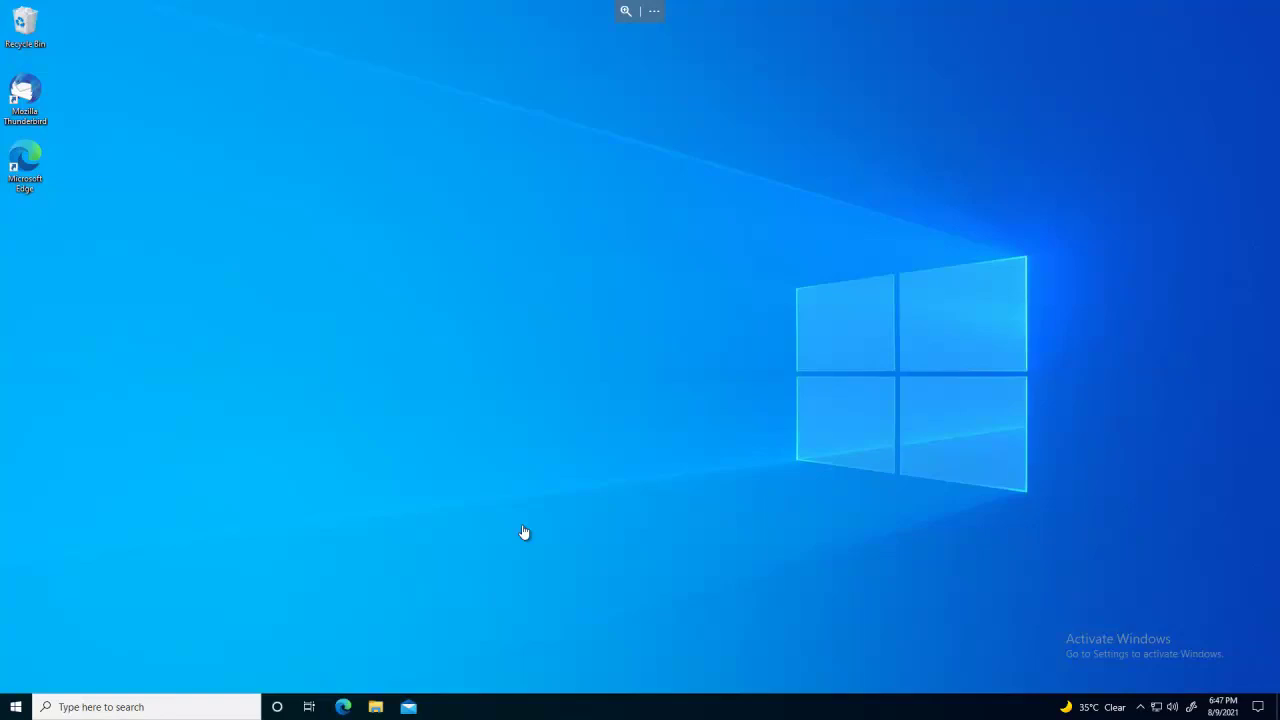
click(343, 707)
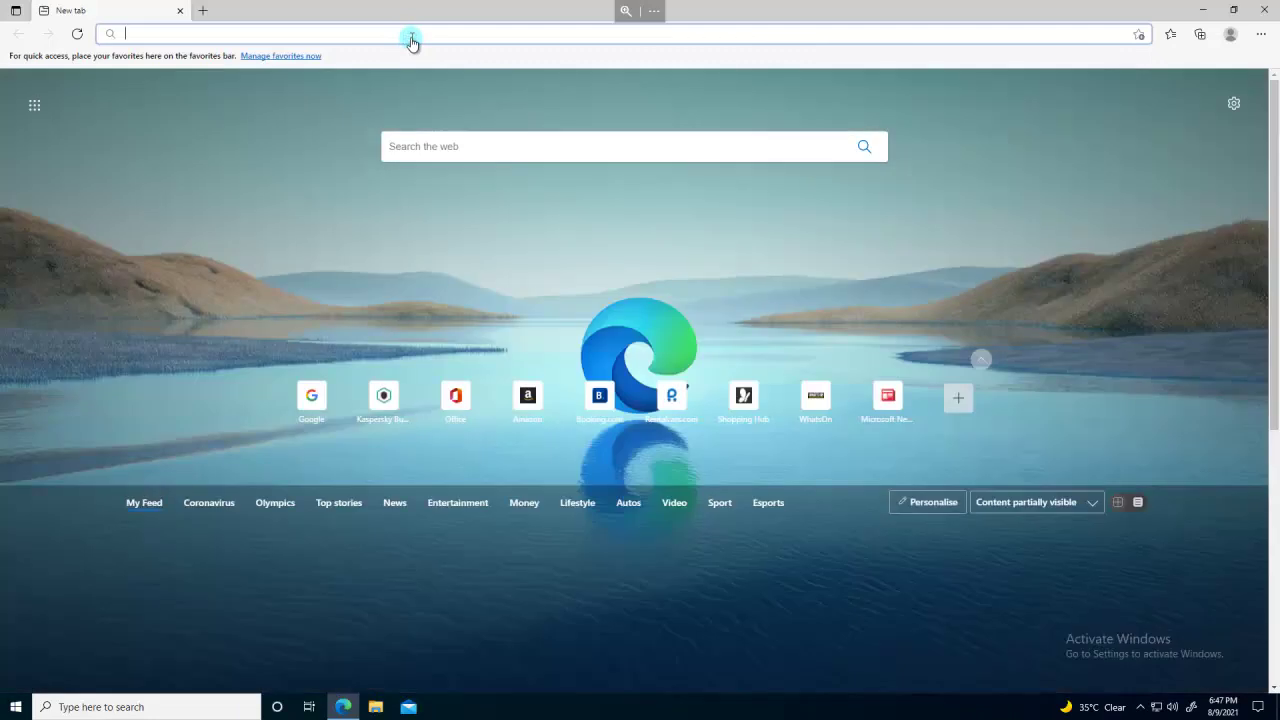
text(https://cloud.kaspersky.com)
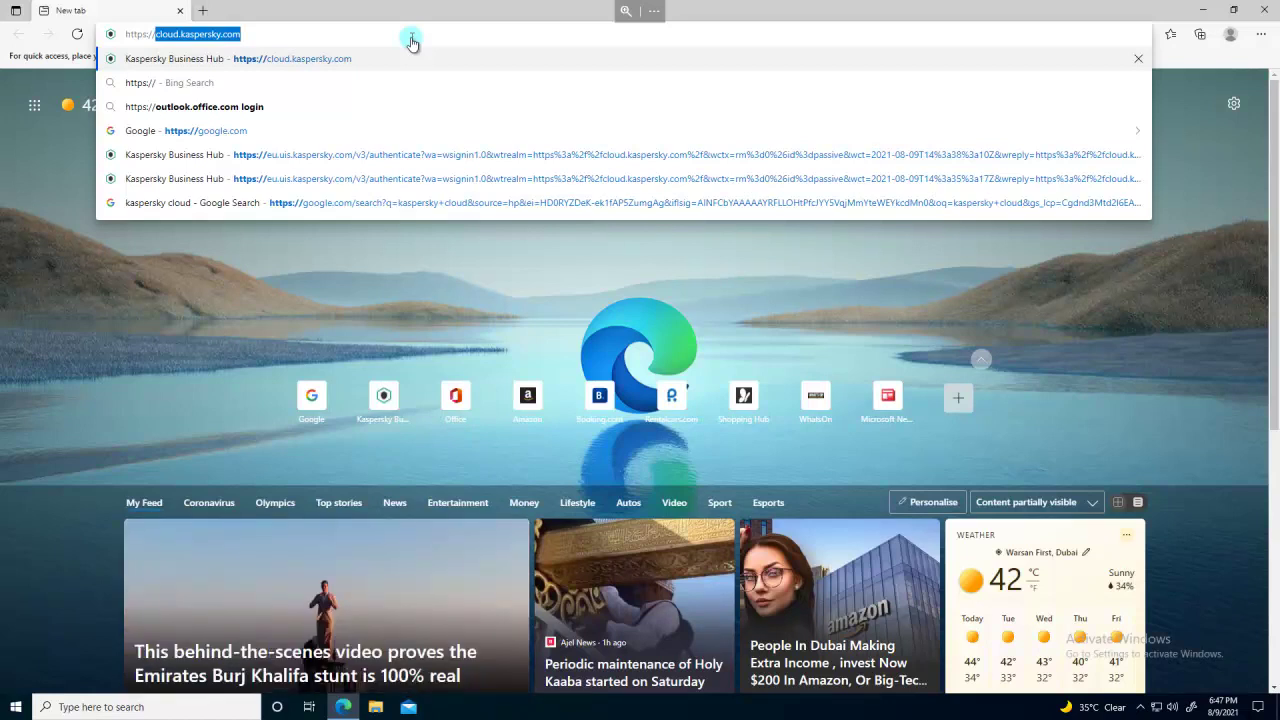
key(Return)
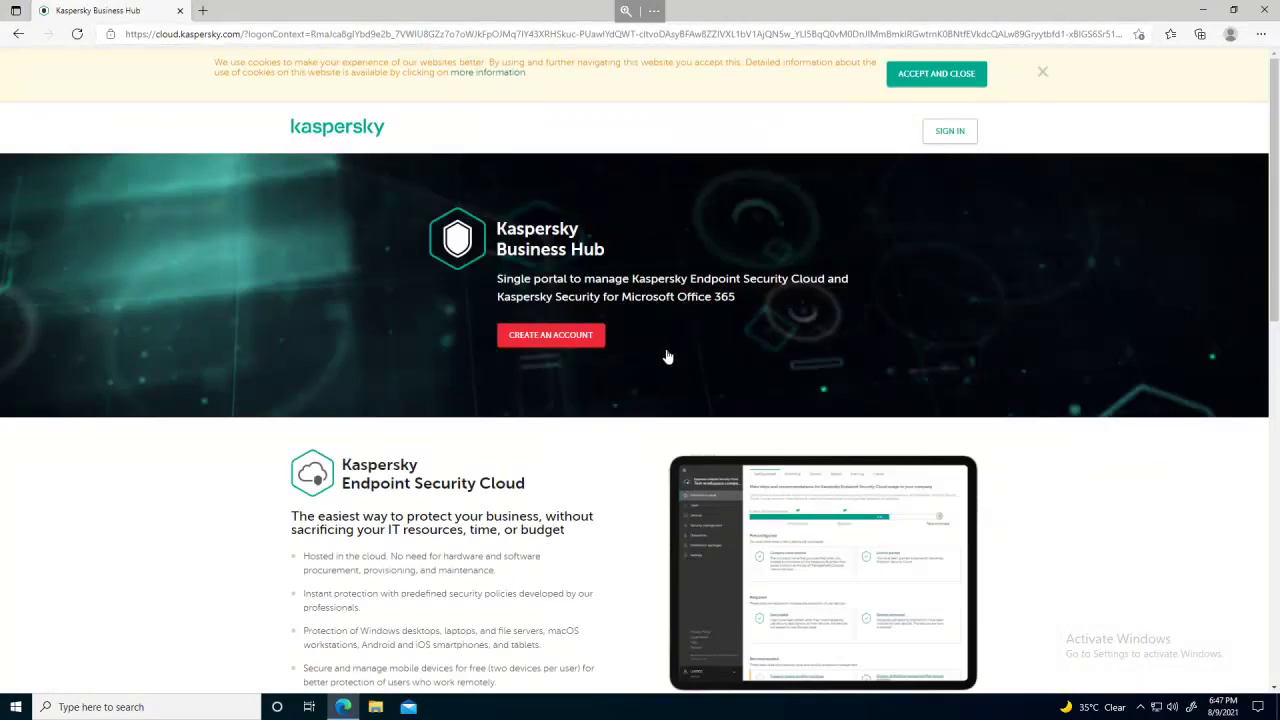
Start a new Kaspersky account and enter the account email address
click(563, 341)
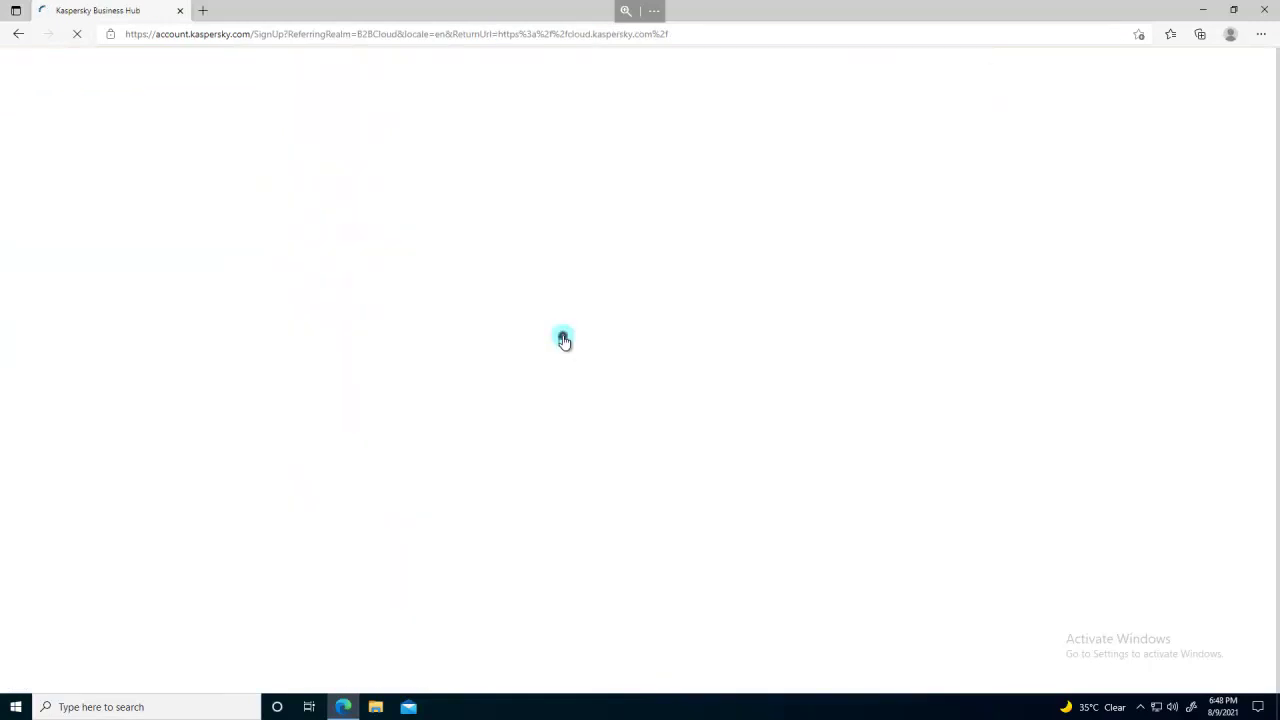
click(465, 308)
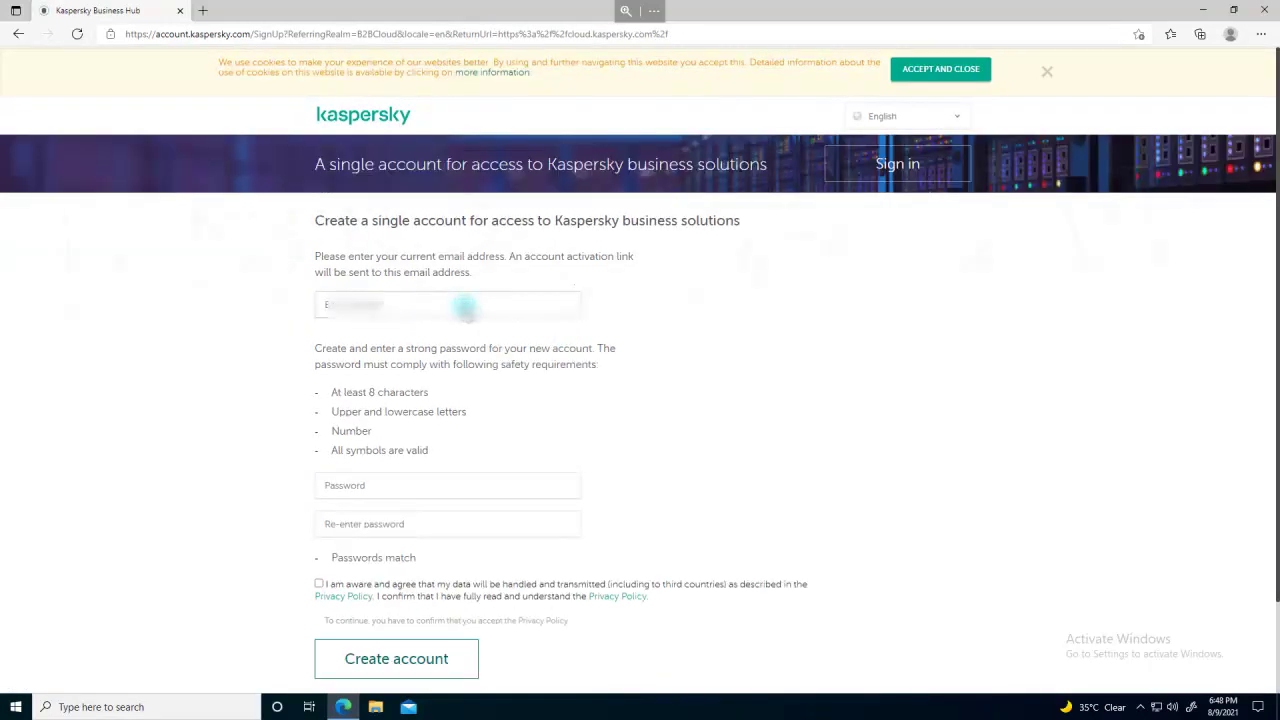
Enter and confirm the account password, accept the privacy policy, and create the account
click(398, 486)
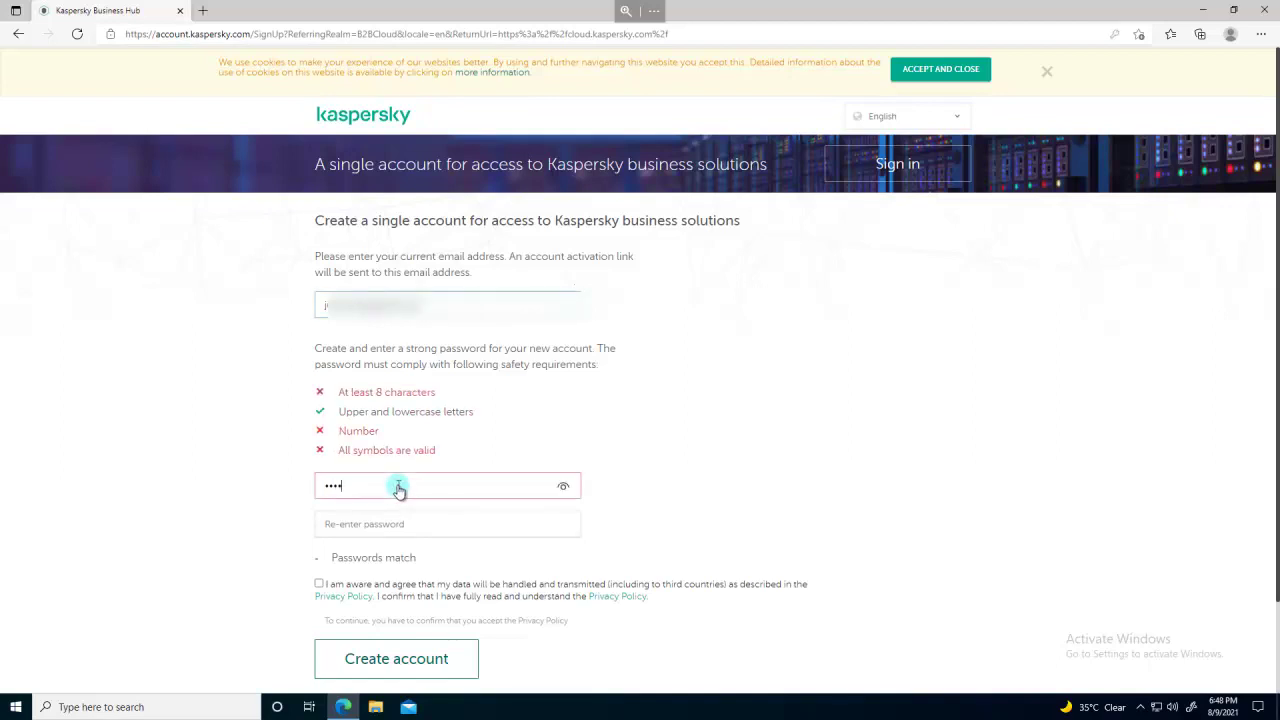
key(Tab)
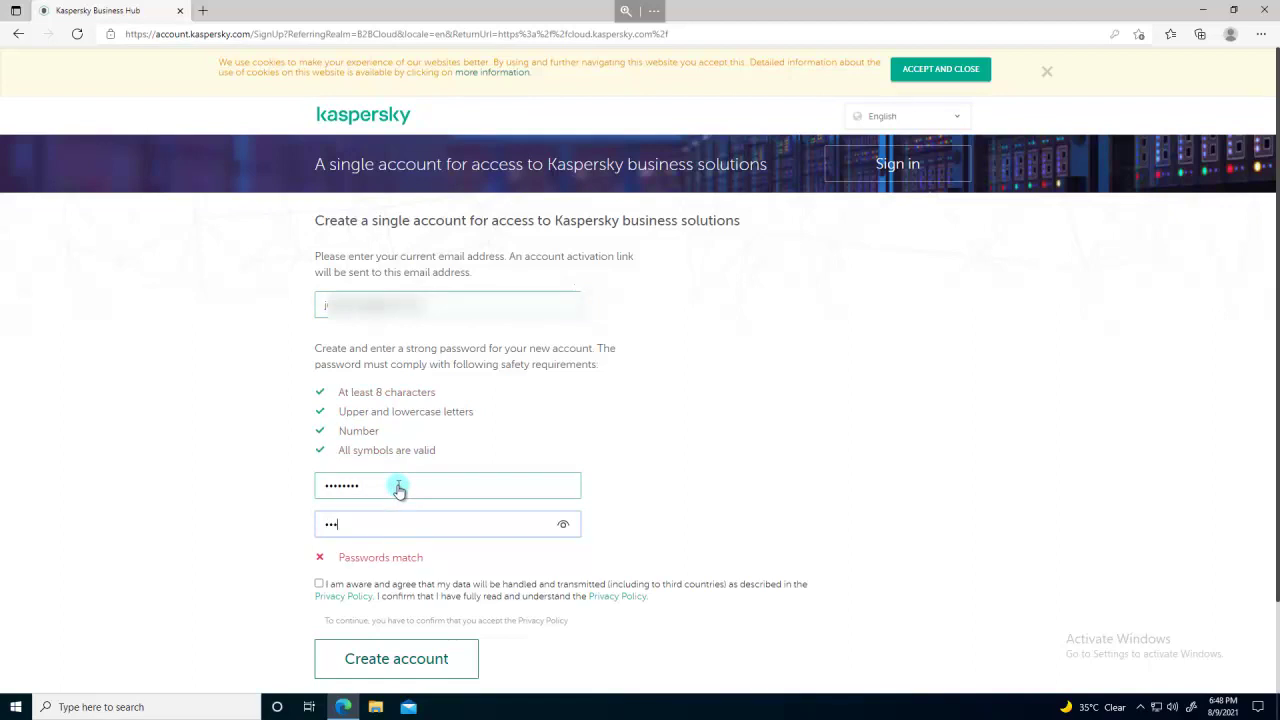
scroll(398, 486, down, 1)
click(319, 478)
click(413, 556)
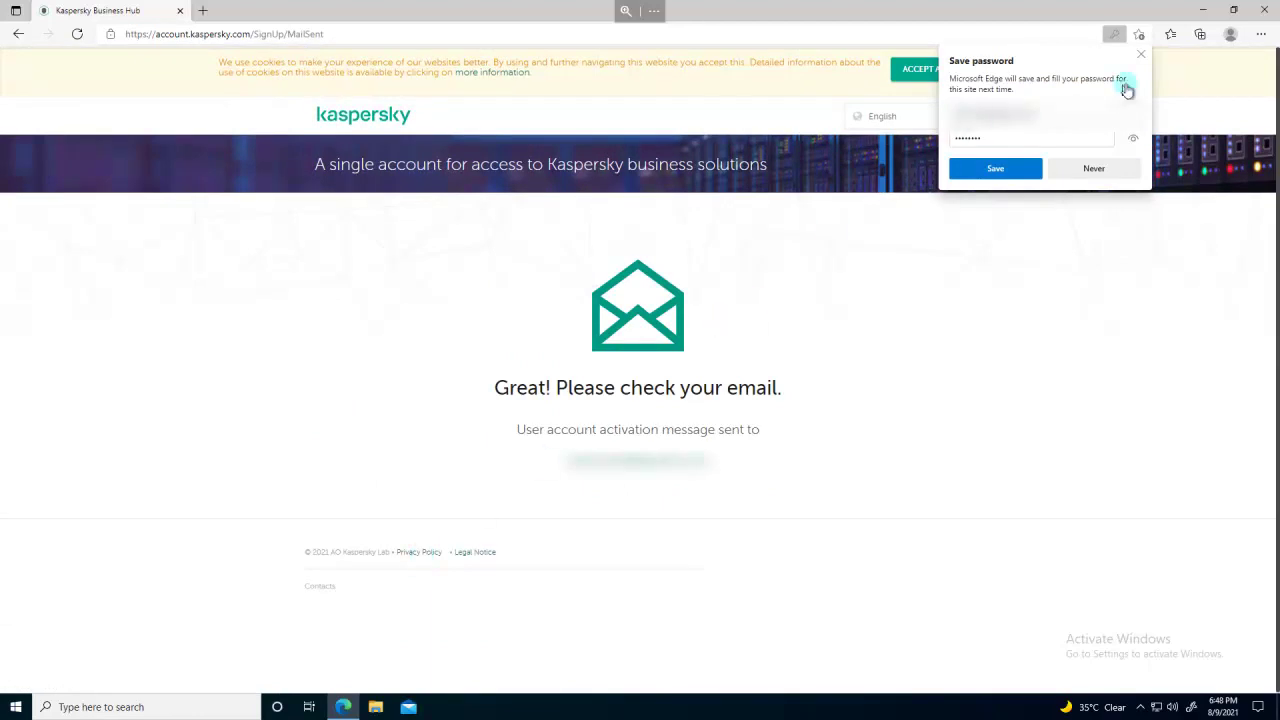
Dismiss the save-password prompt and load gmail.com in a new InPrivate window
click(1143, 57)
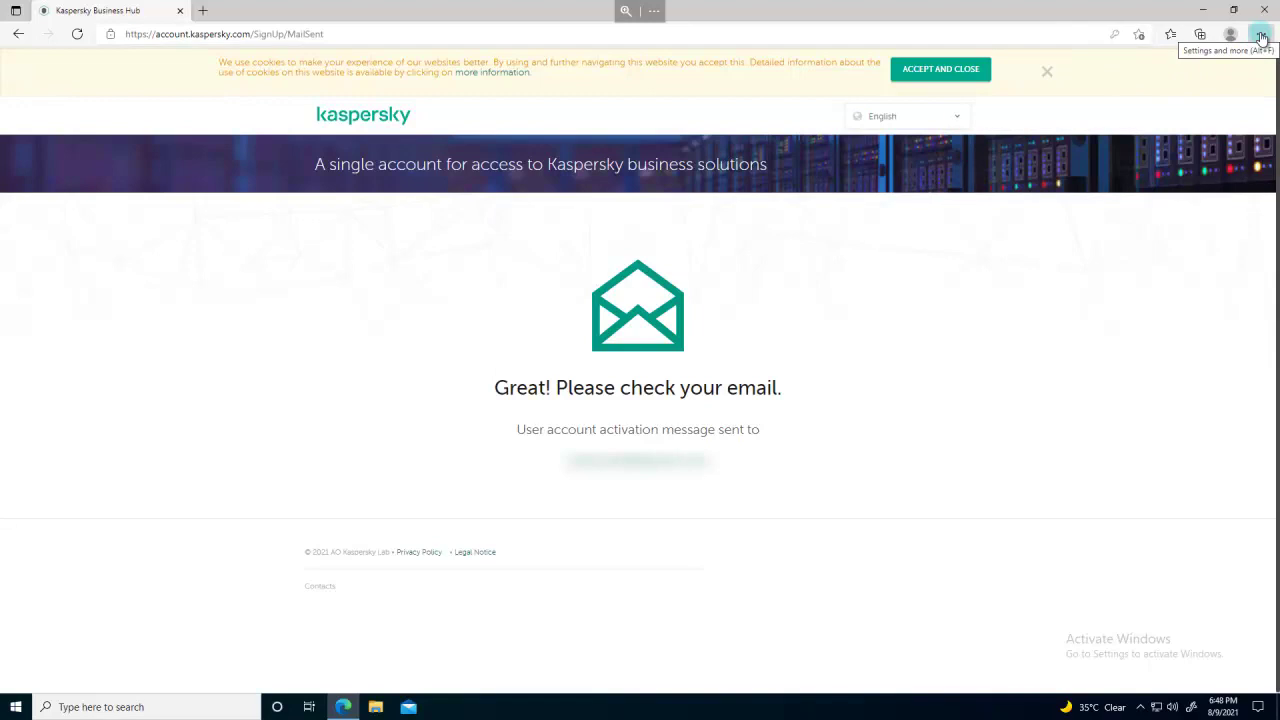
click(1261, 37)
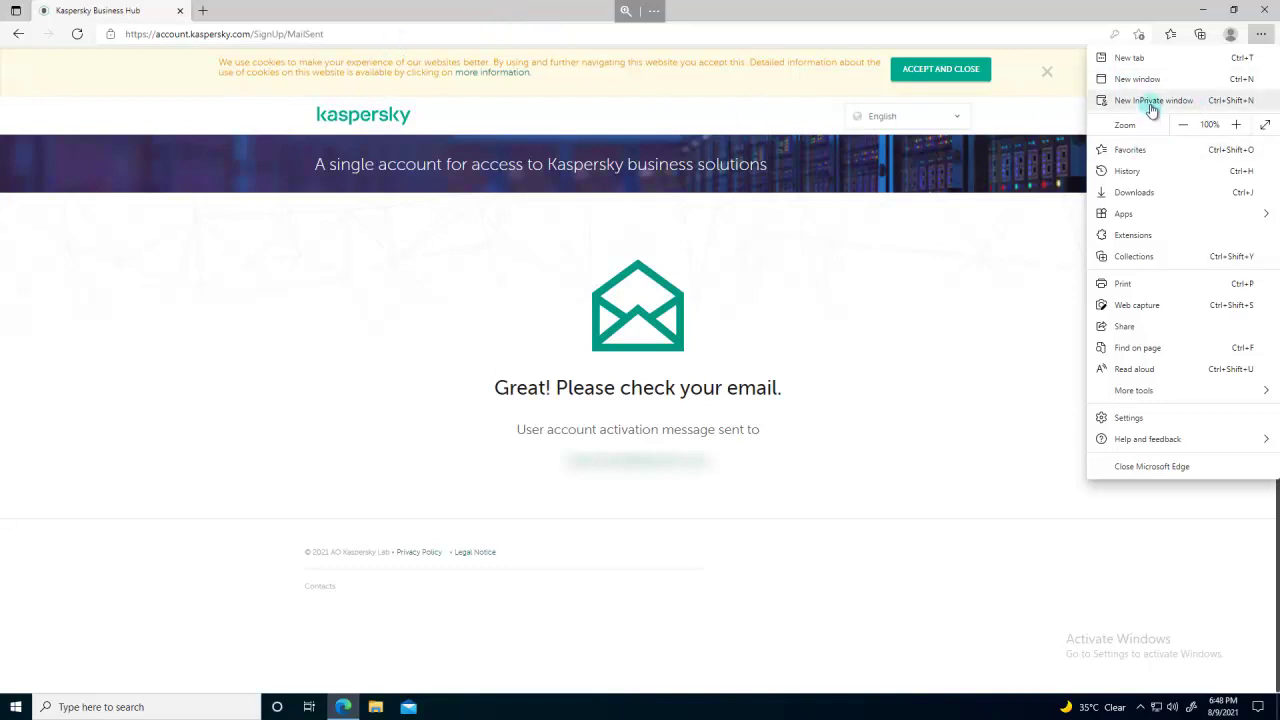
click(1150, 101)
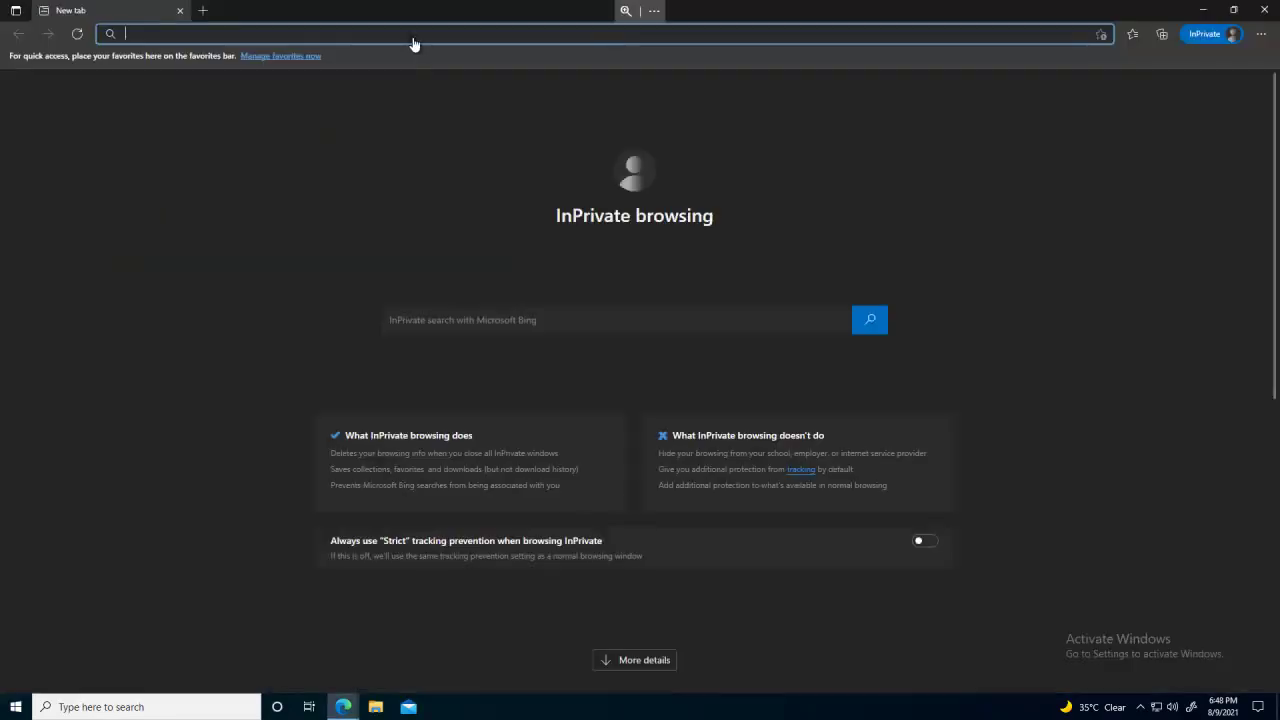
text(gmail.com)
key(Return)
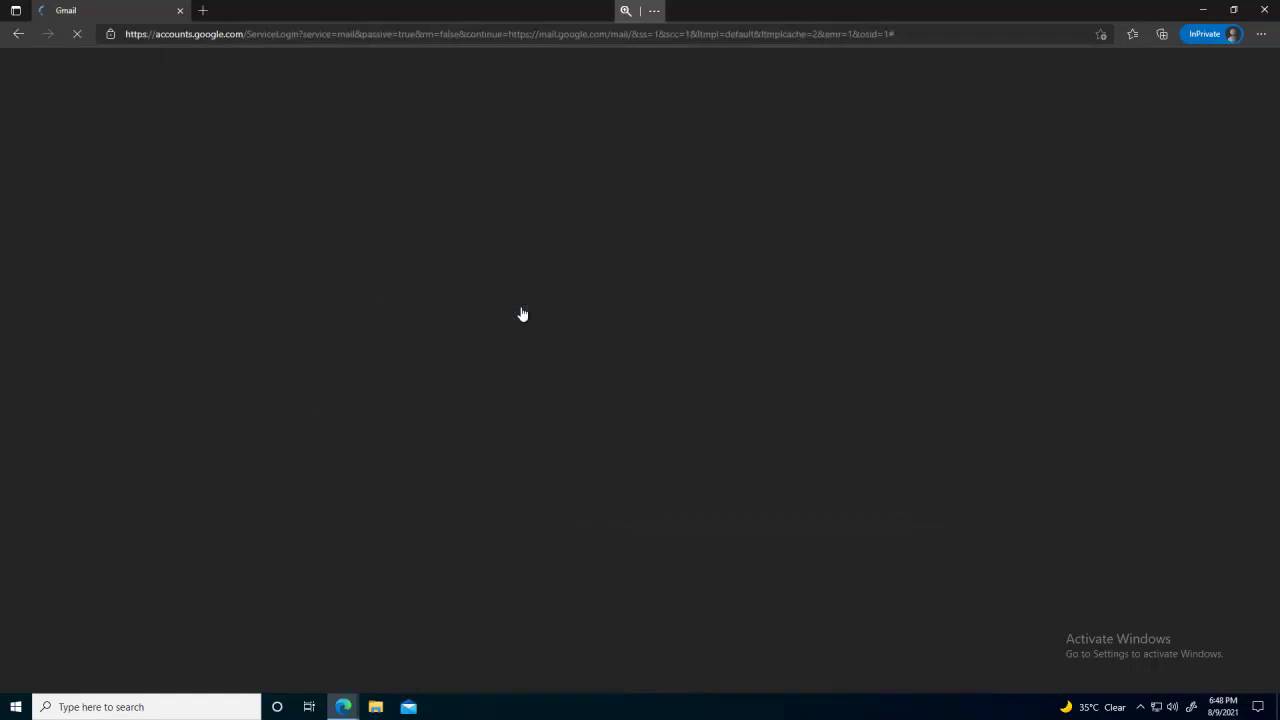
Switch the Google sign-in page language to English (United States)
click(522, 313)
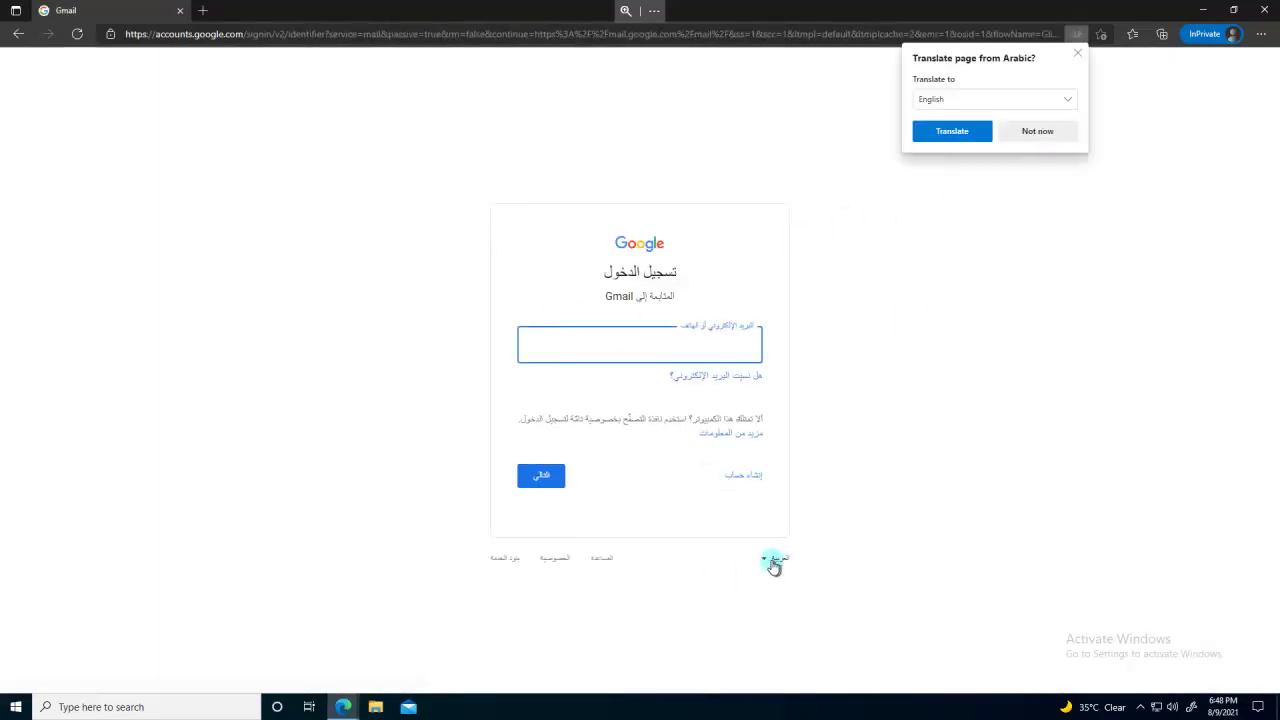
click(770, 560)
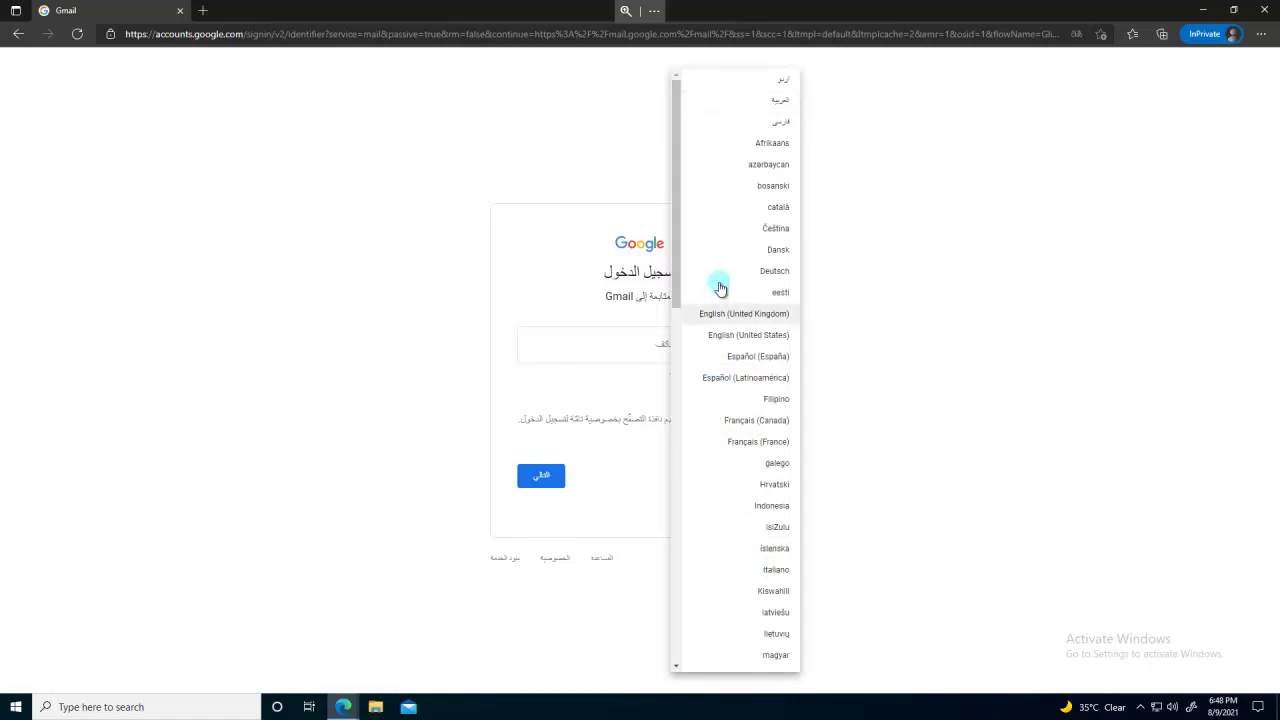
click(747, 339)
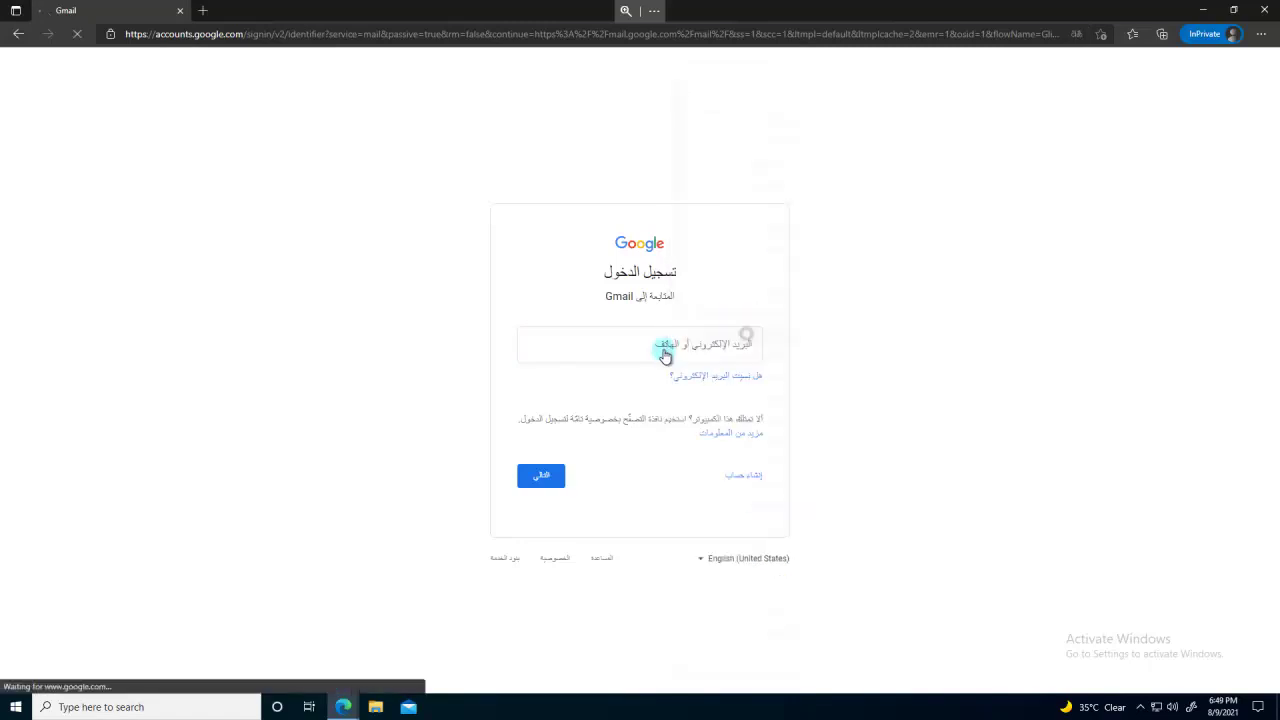
Sign in with the saved account email, approving on the phone and confirming recovery details
click(638, 350)
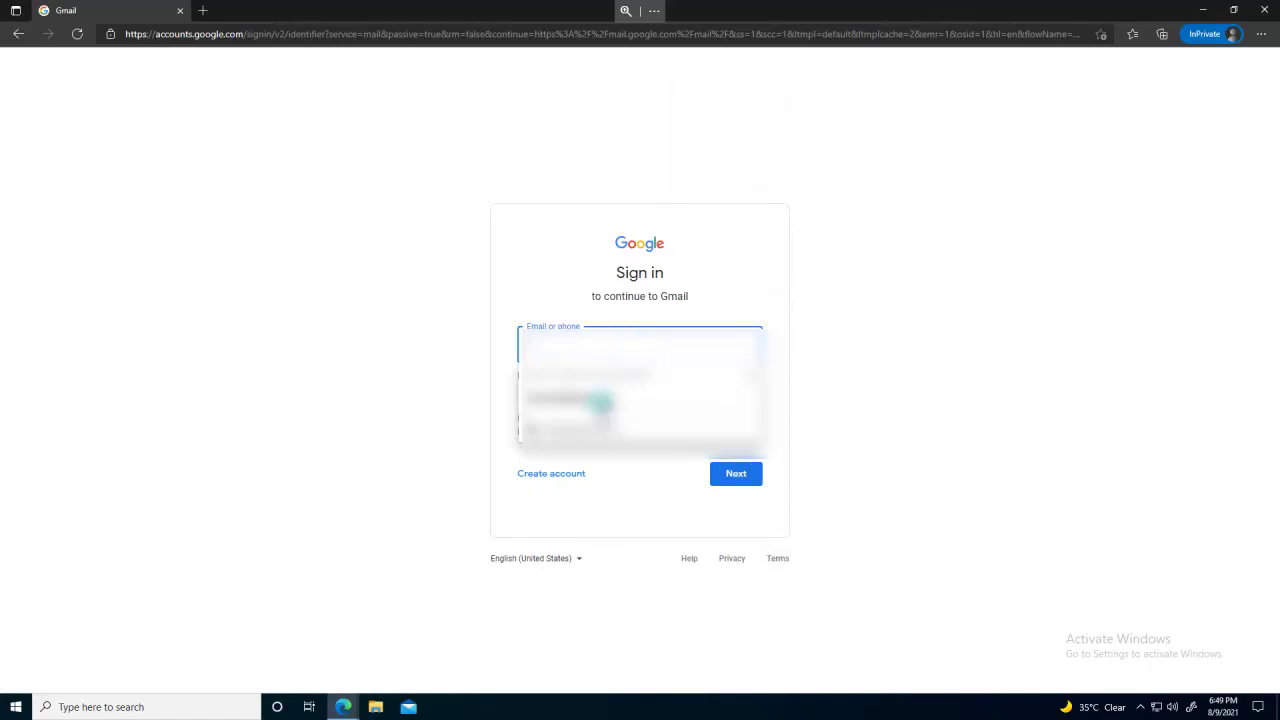
click(572, 400)
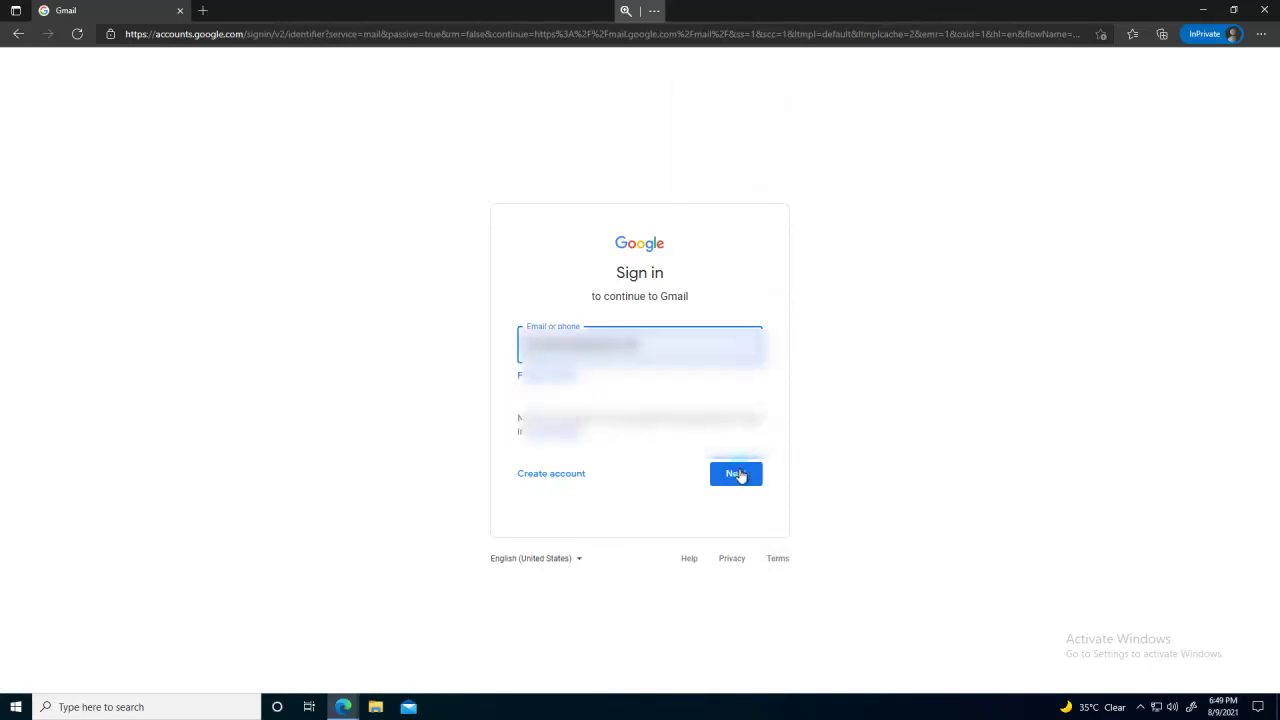
click(742, 476)
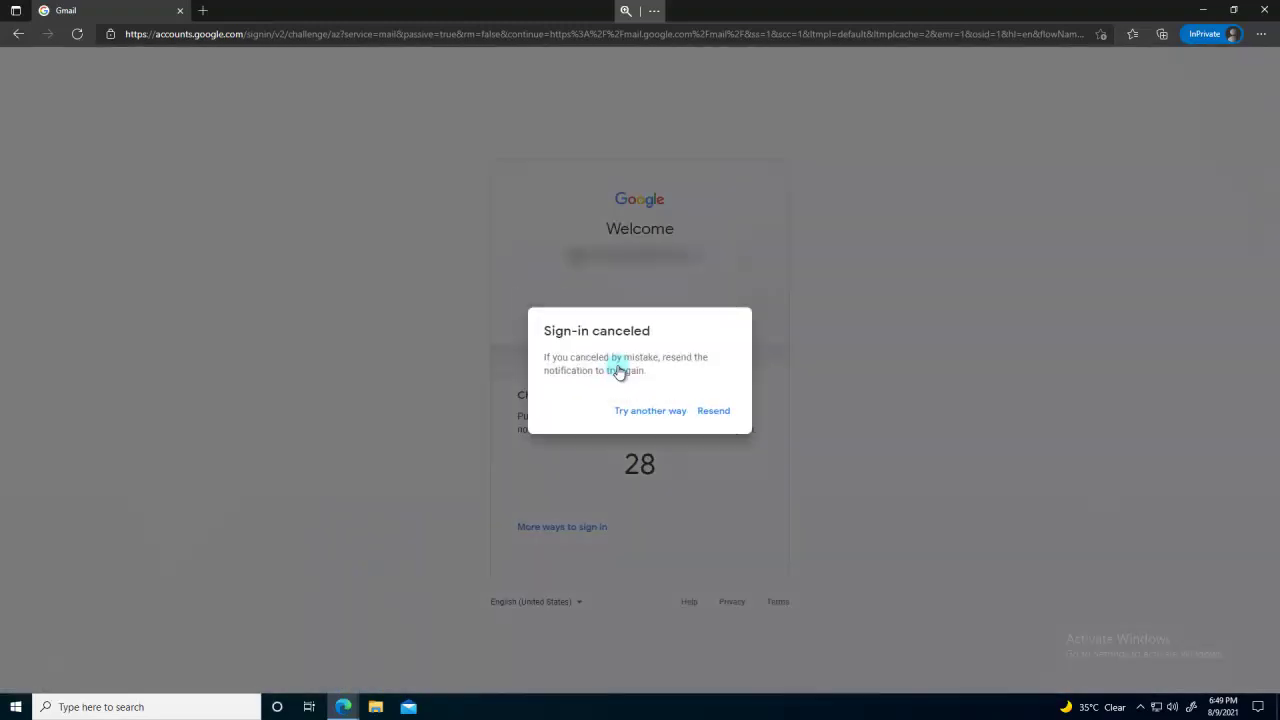
click(716, 413)
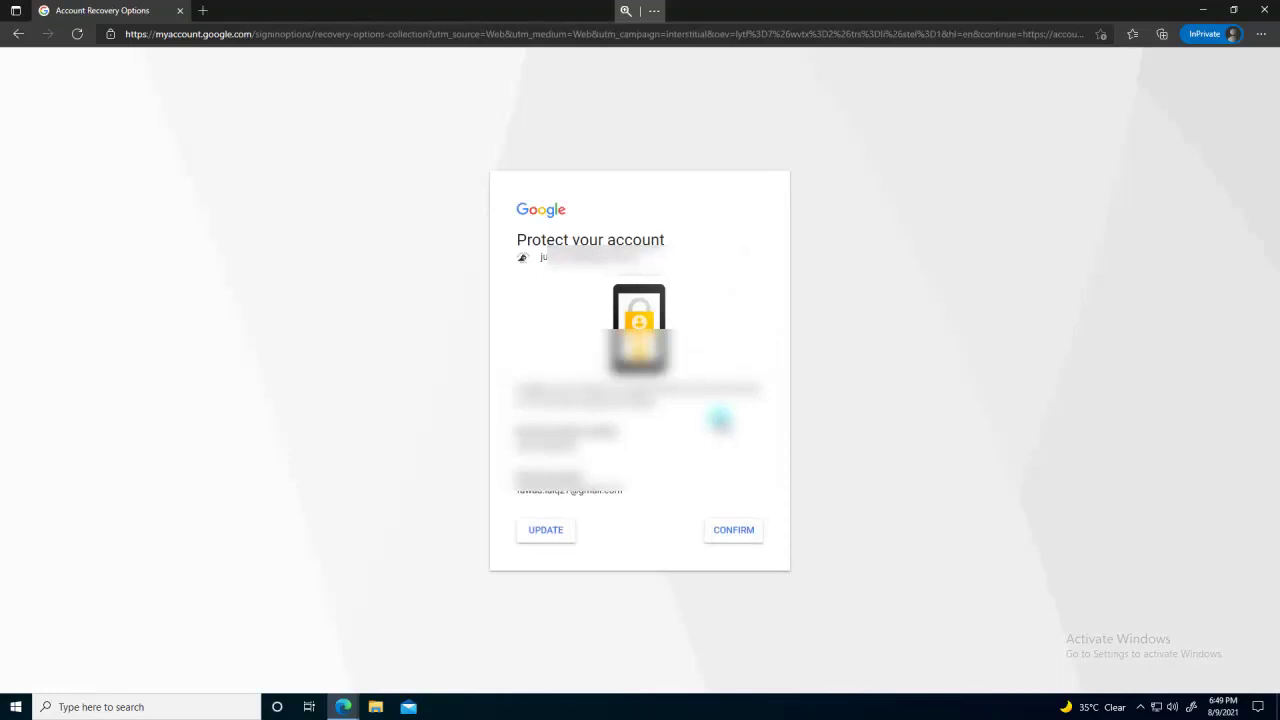
click(742, 538)
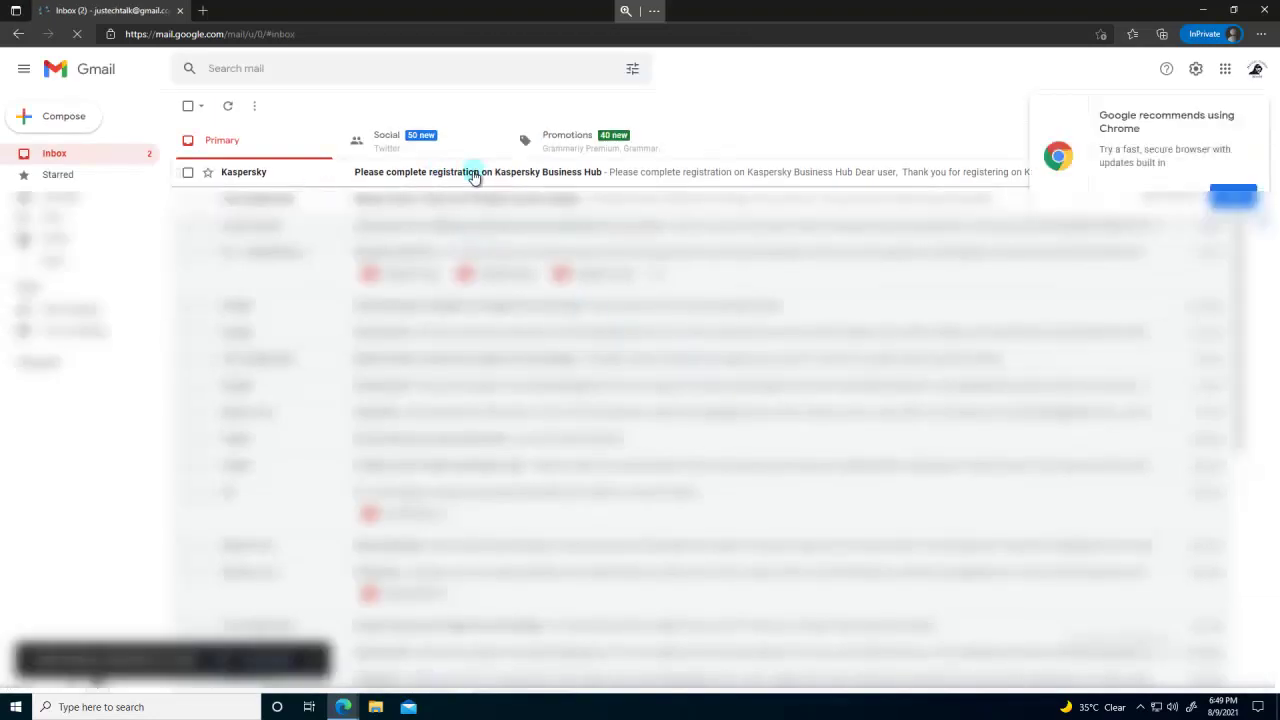
Open the Kaspersky registration email, decline the Chrome prompt, and follow its 'here' link
click(474, 174)
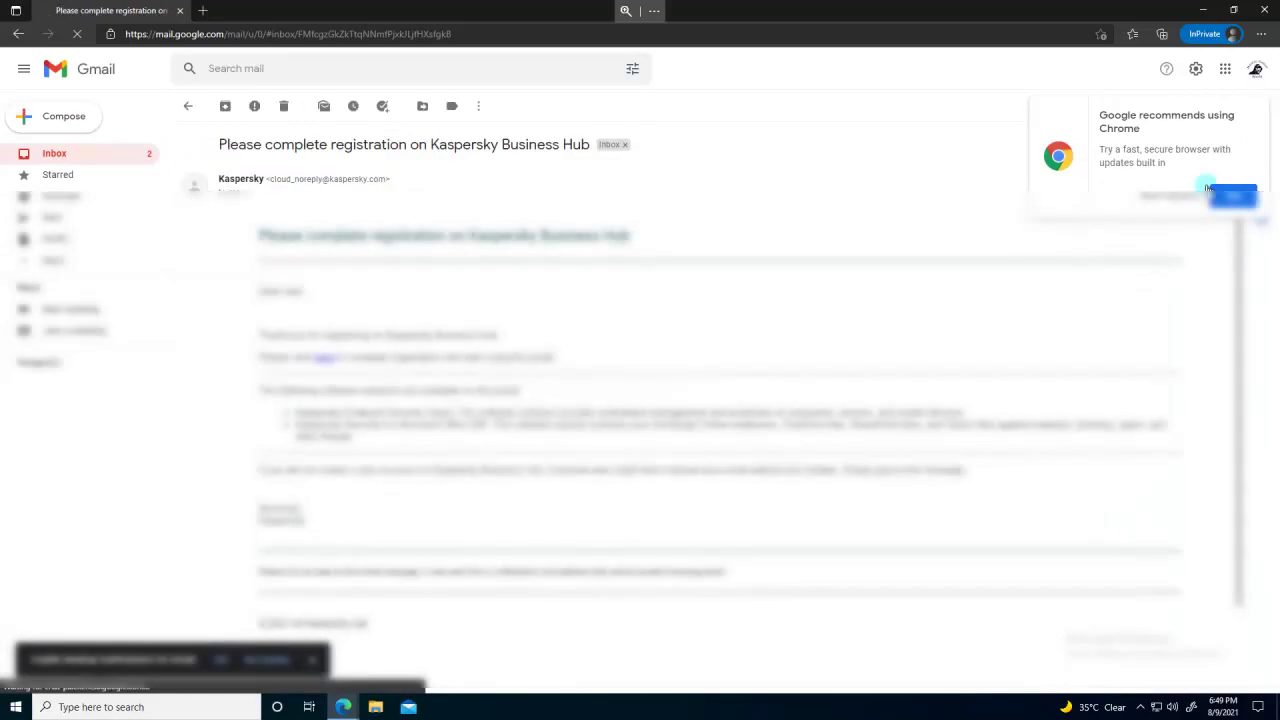
click(1160, 198)
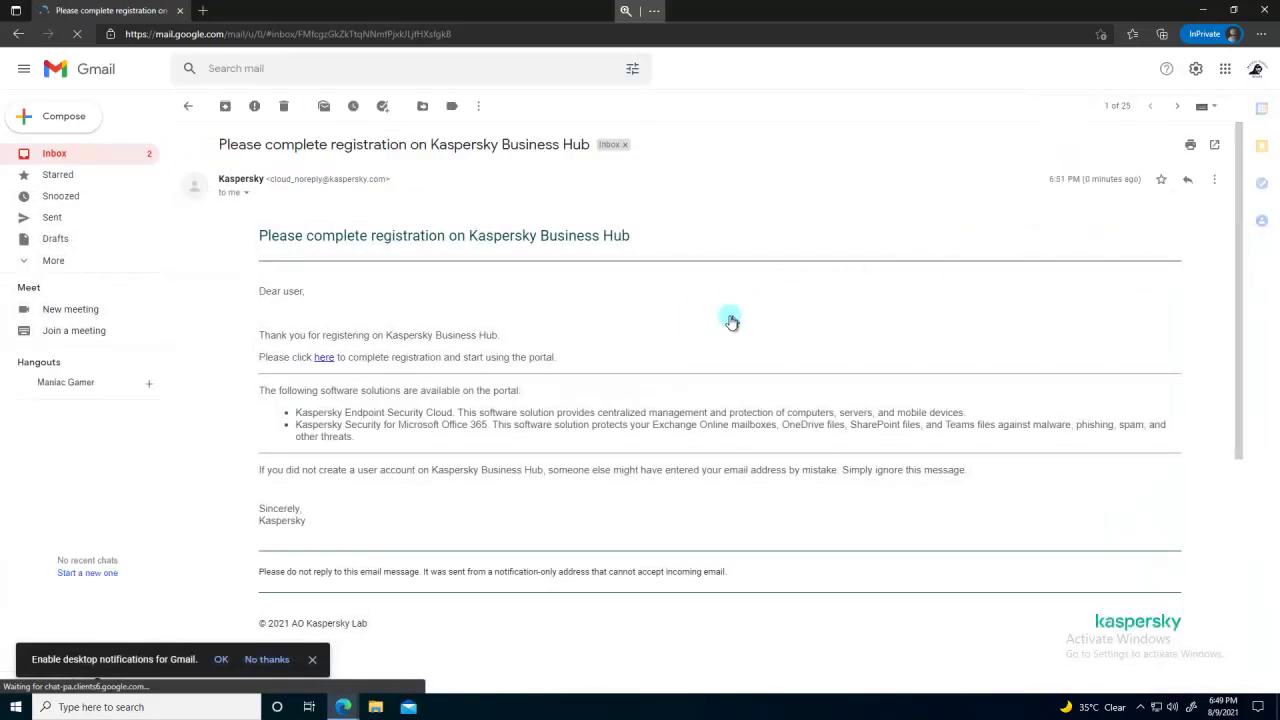
click(330, 358)
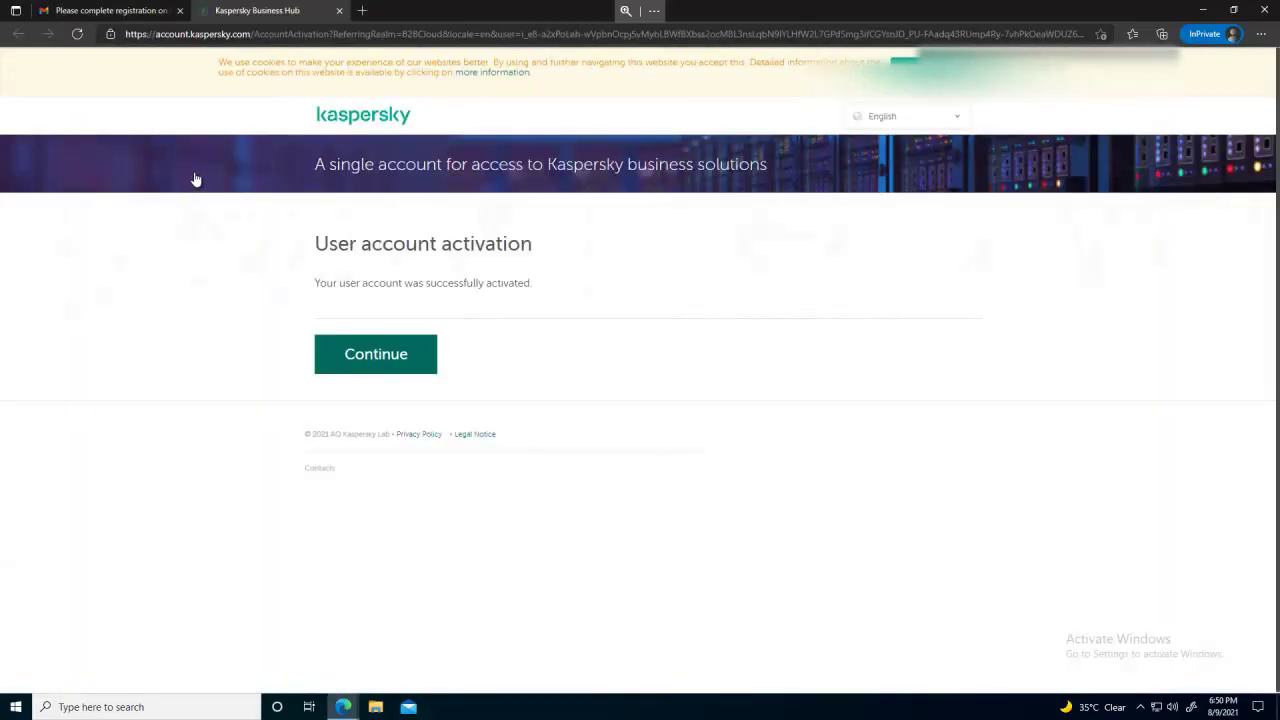
Continue past the activation page, sign in with the saved email, and accept the Business Hub terms
click(404, 367)
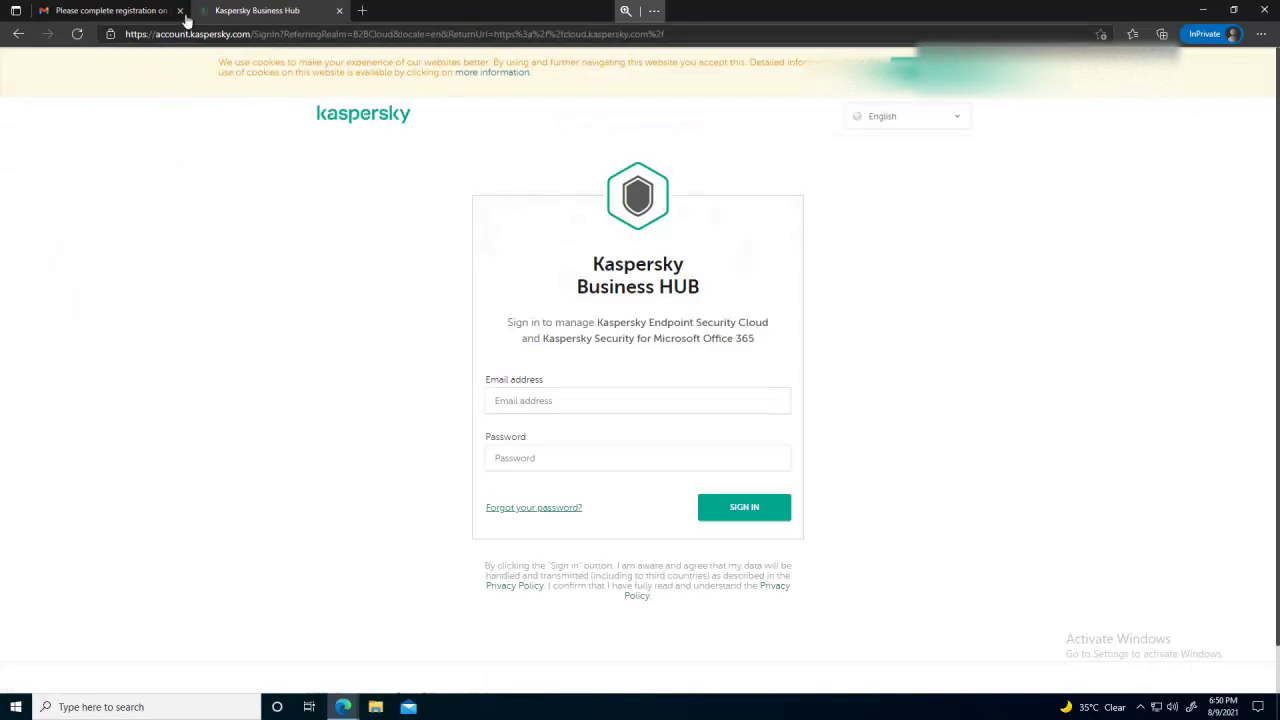
click(618, 404)
click(610, 400)
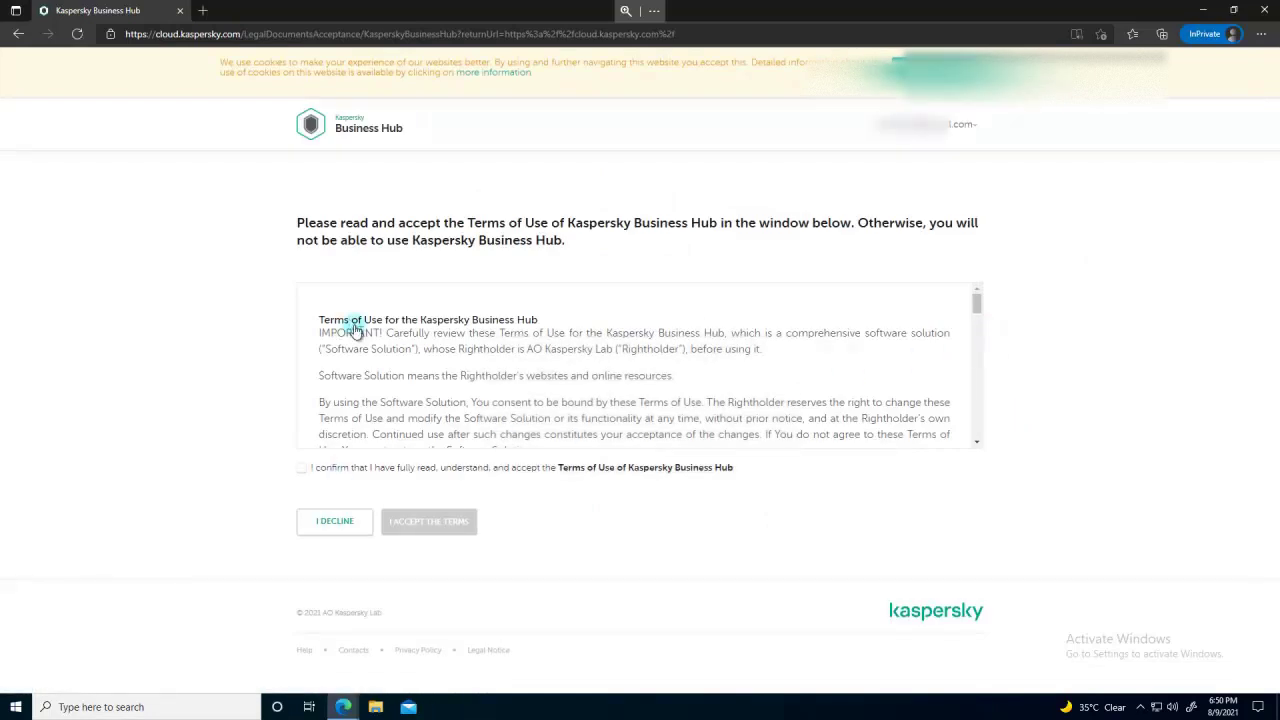
click(303, 470)
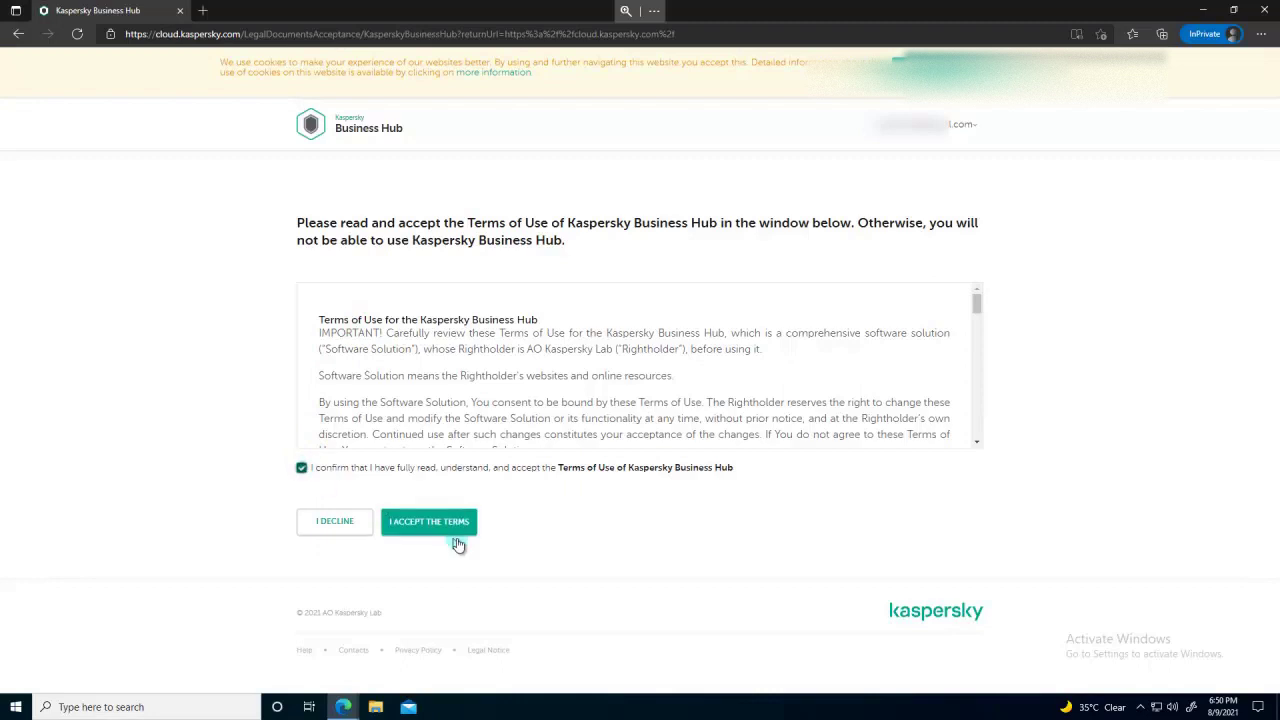
click(457, 535)
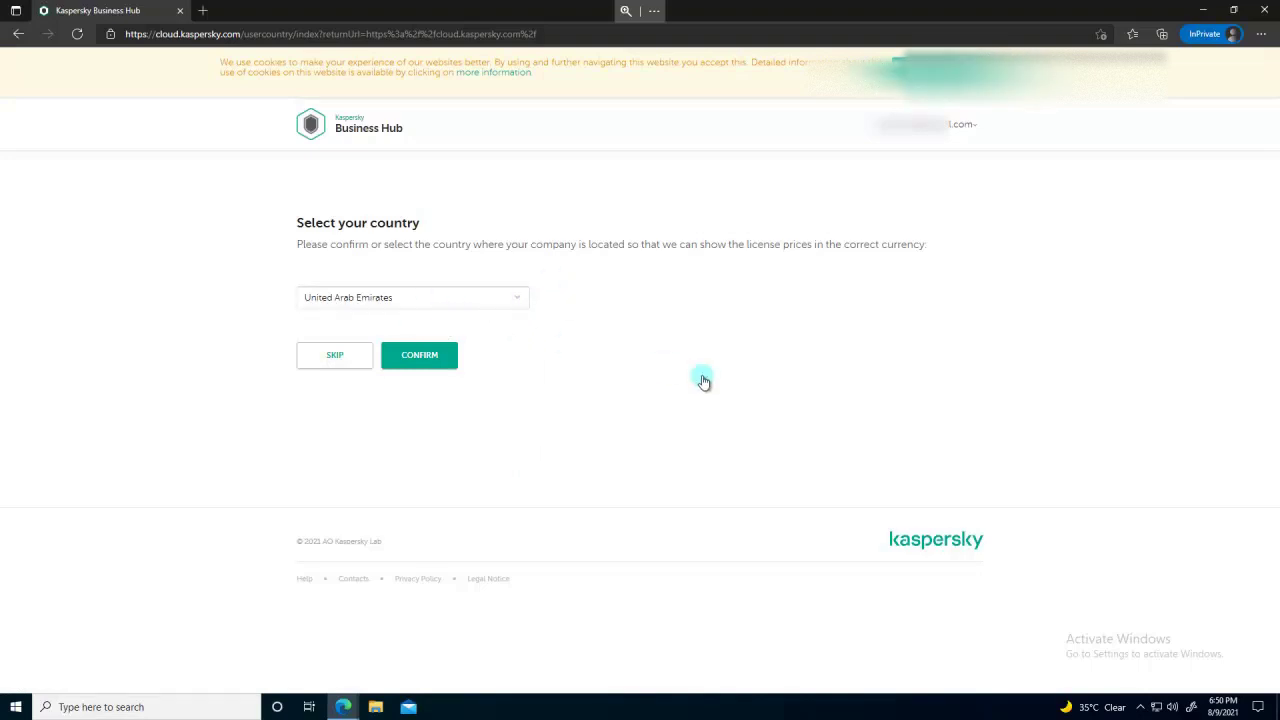
Cancel skipping the country choice and confirm United Arab Emirates as the company's country
click(337, 356)
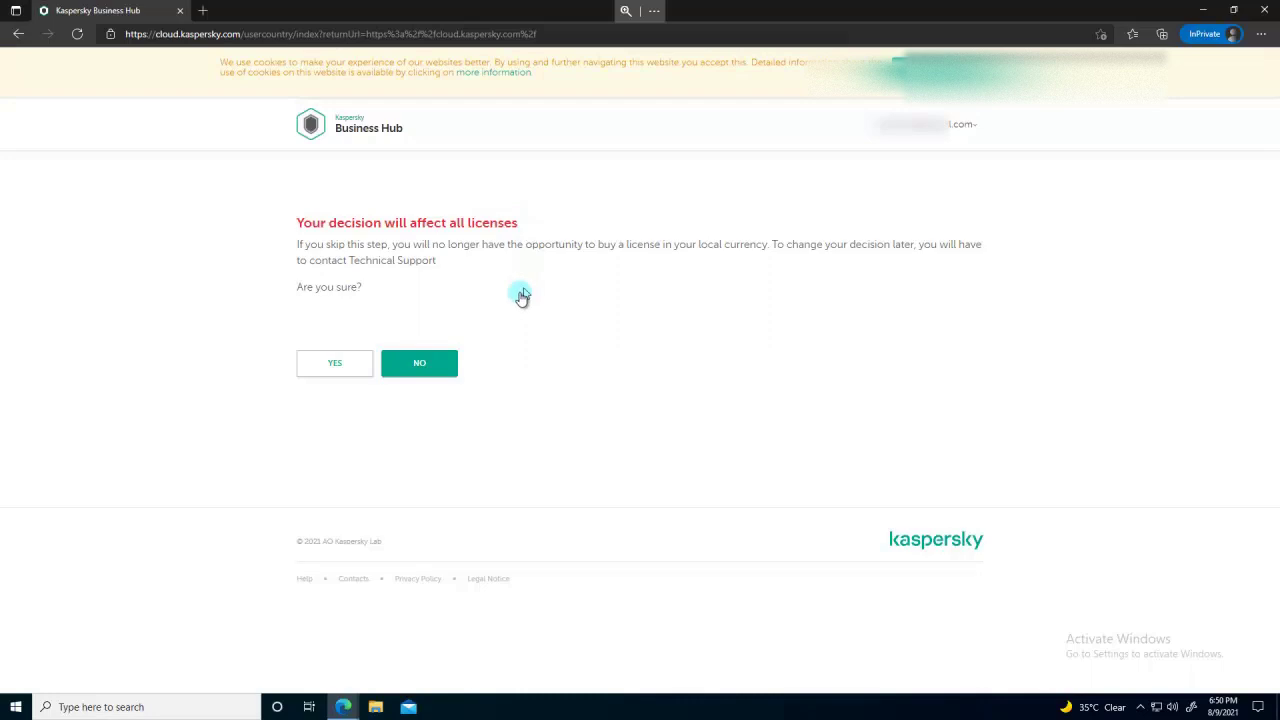
click(415, 366)
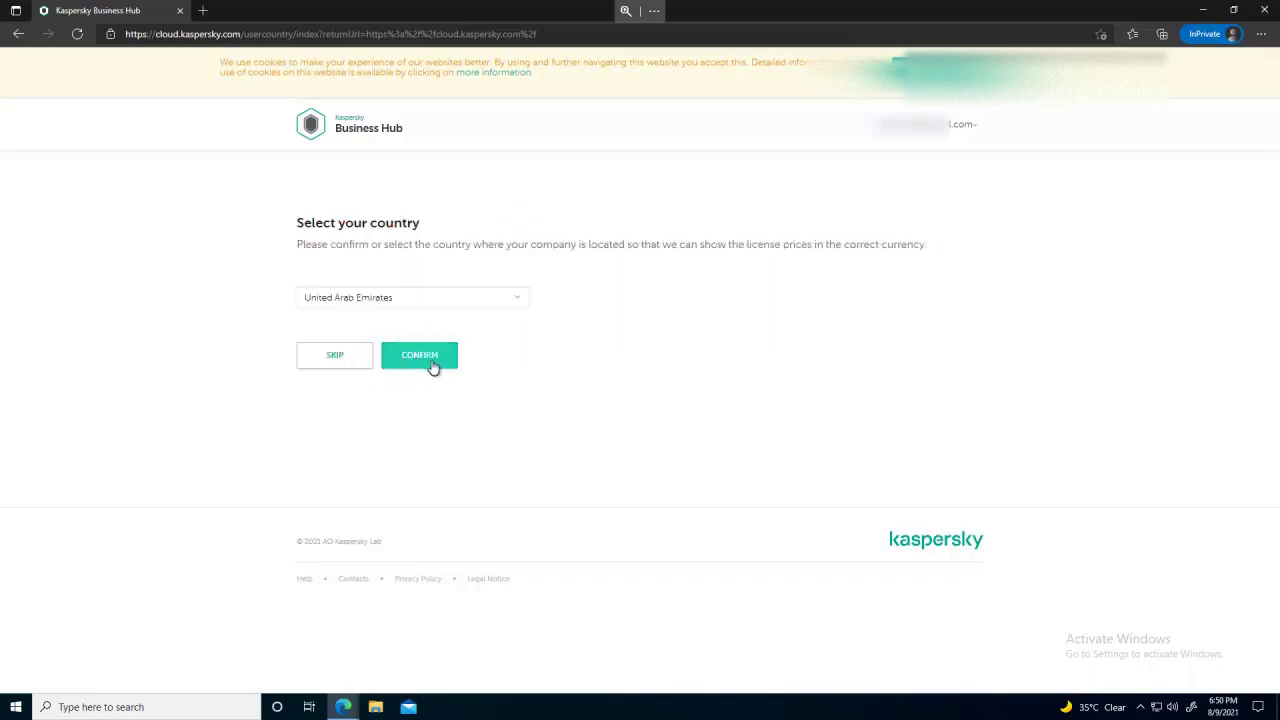
click(430, 358)
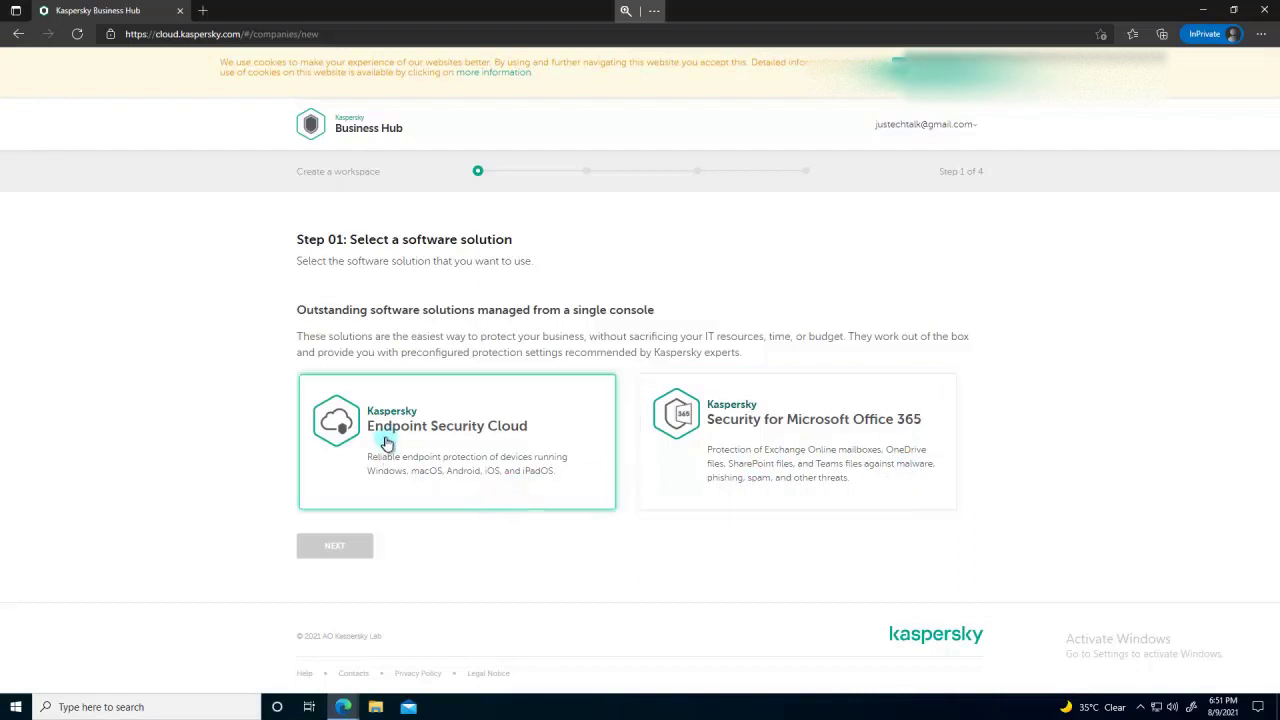
Select Endpoint Security Cloud and accept its agreement, privacy and data processing terms
click(489, 444)
click(358, 550)
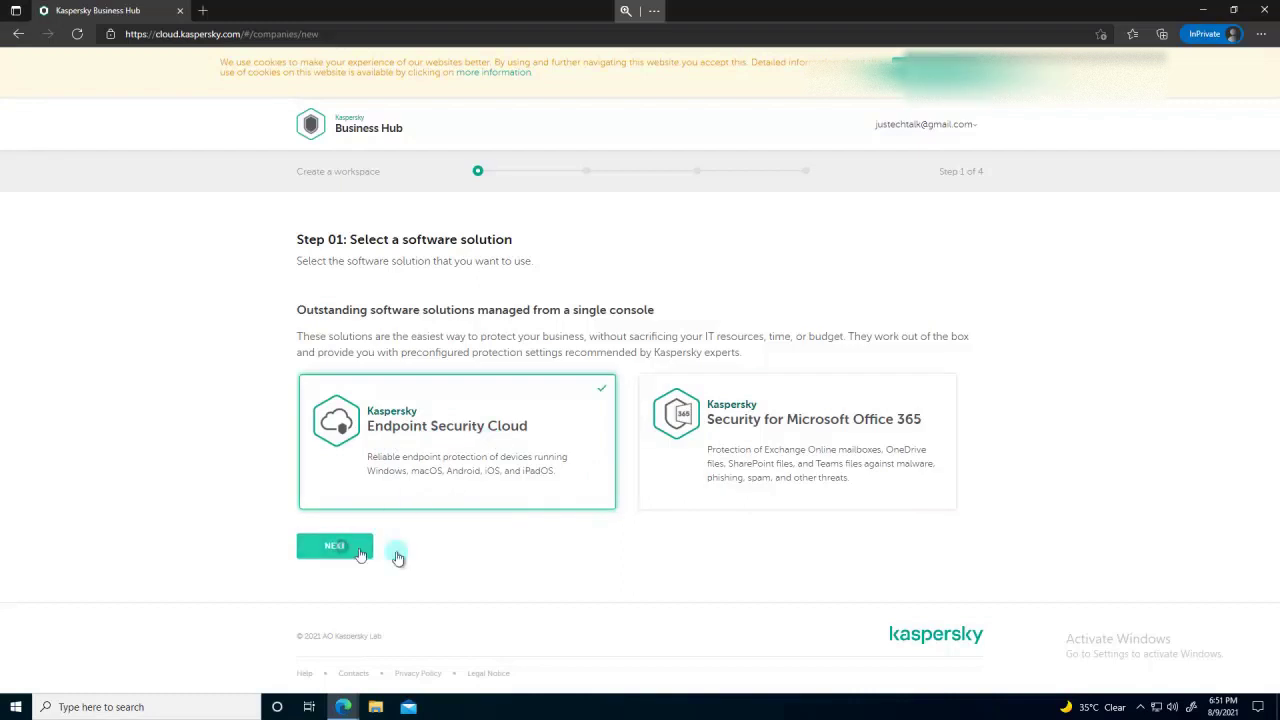
scroll(650, 520, down, 3)
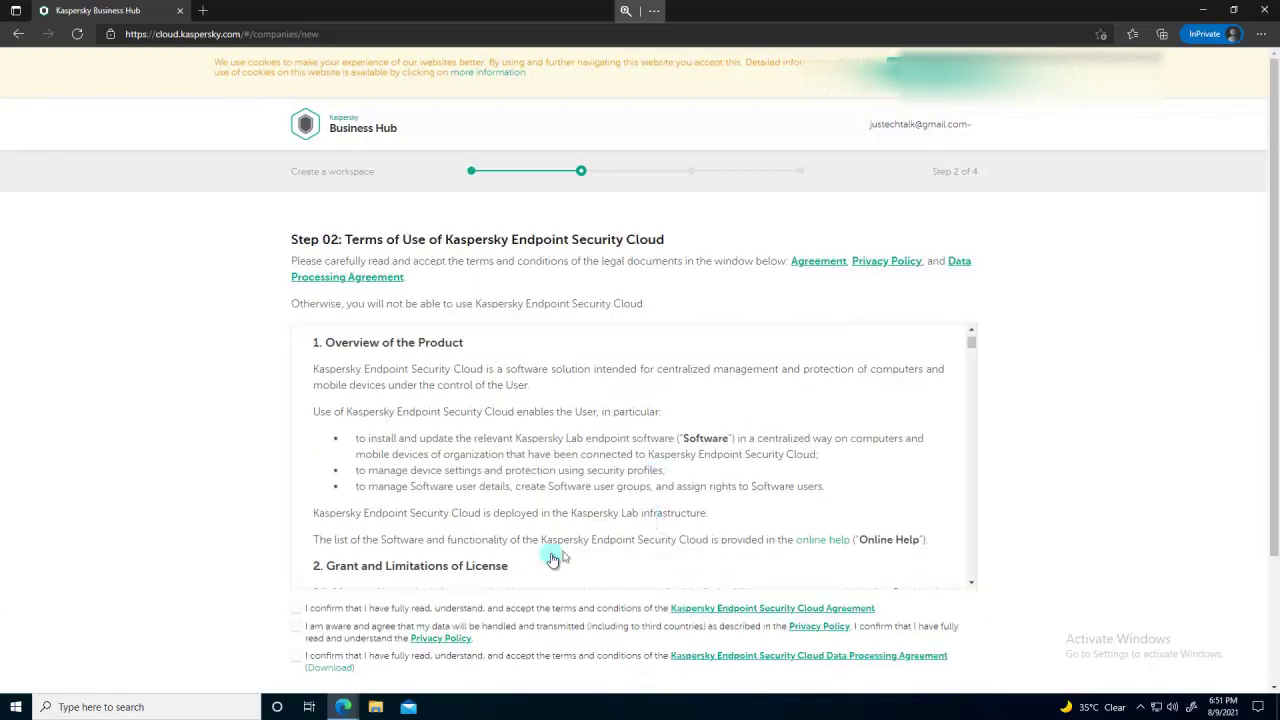
click(296, 609)
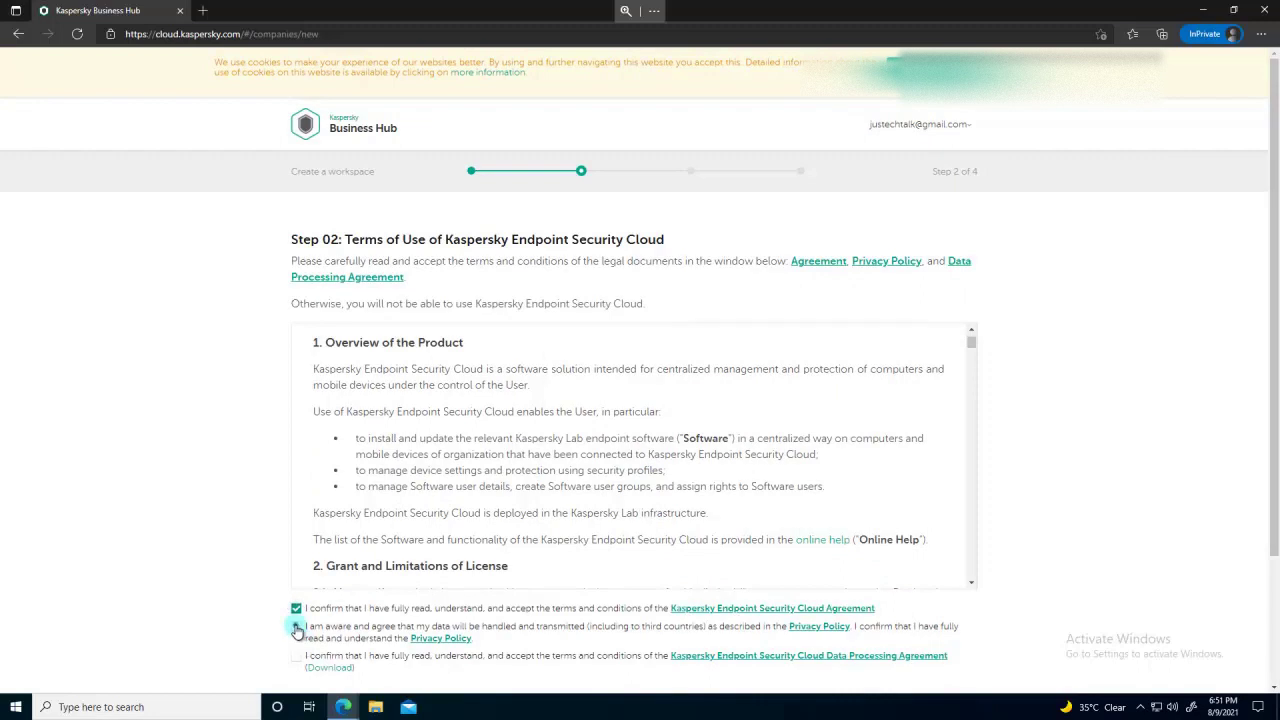
click(297, 658)
scroll(1101, 564, down, 2)
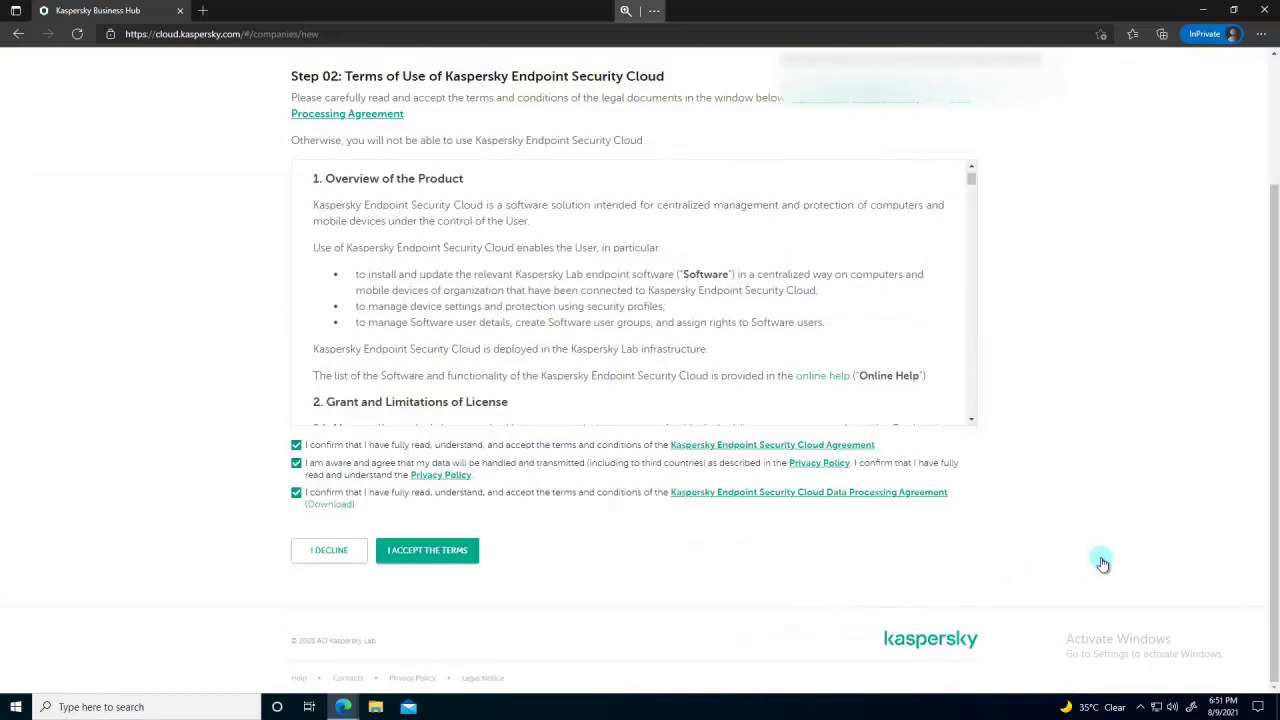
click(443, 551)
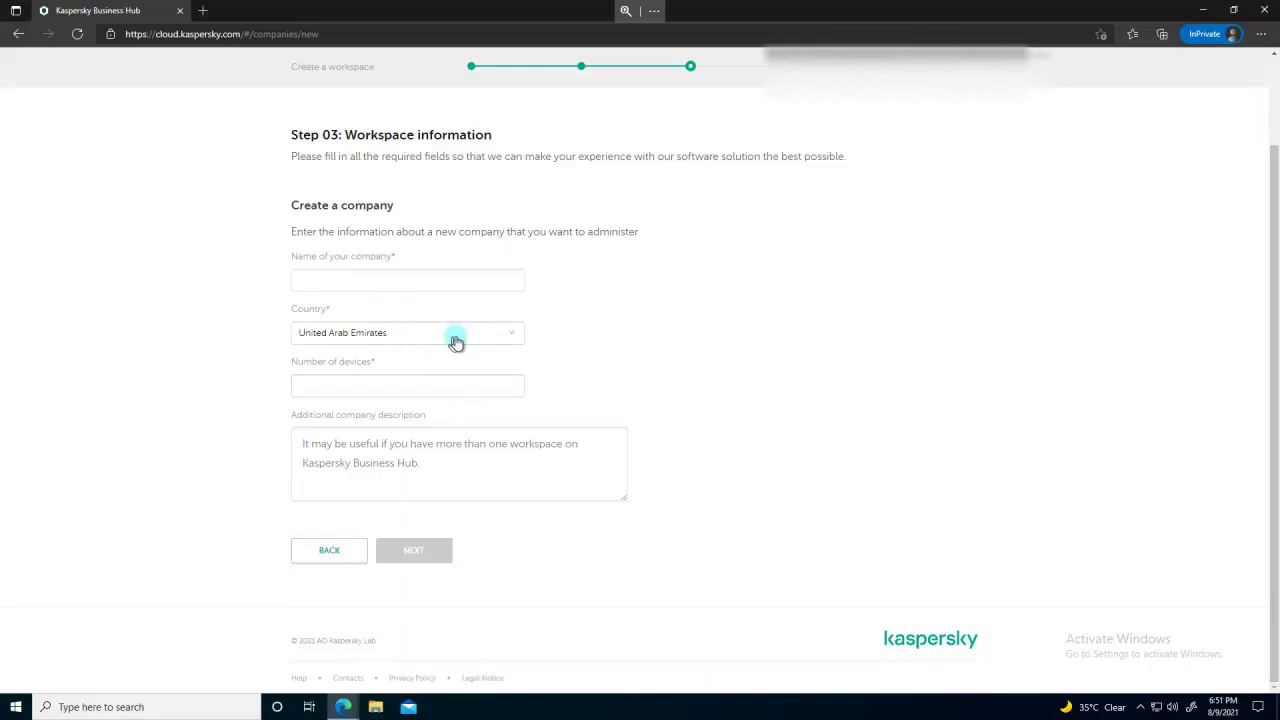
Enter company name jusTech Talk with 5 devices and continue to Additional information
click(417, 285)
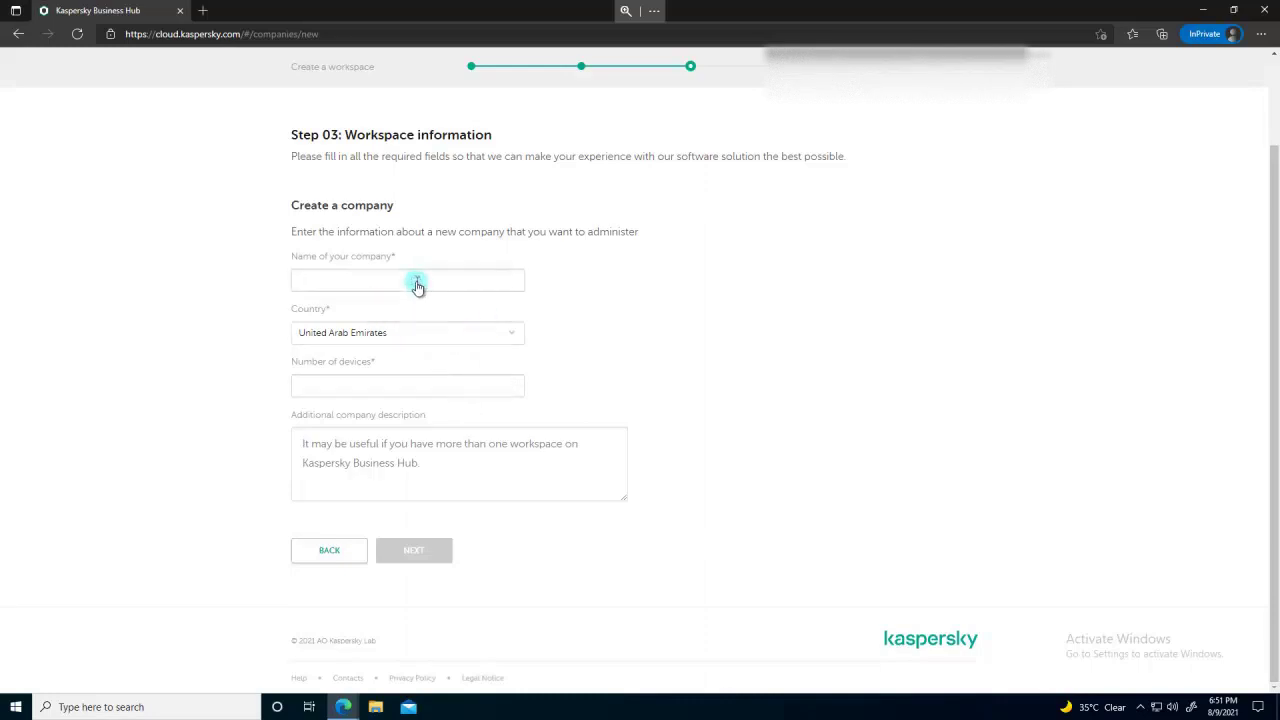
key(BackSpace)
key(BackSpace)
key(BackSpace)
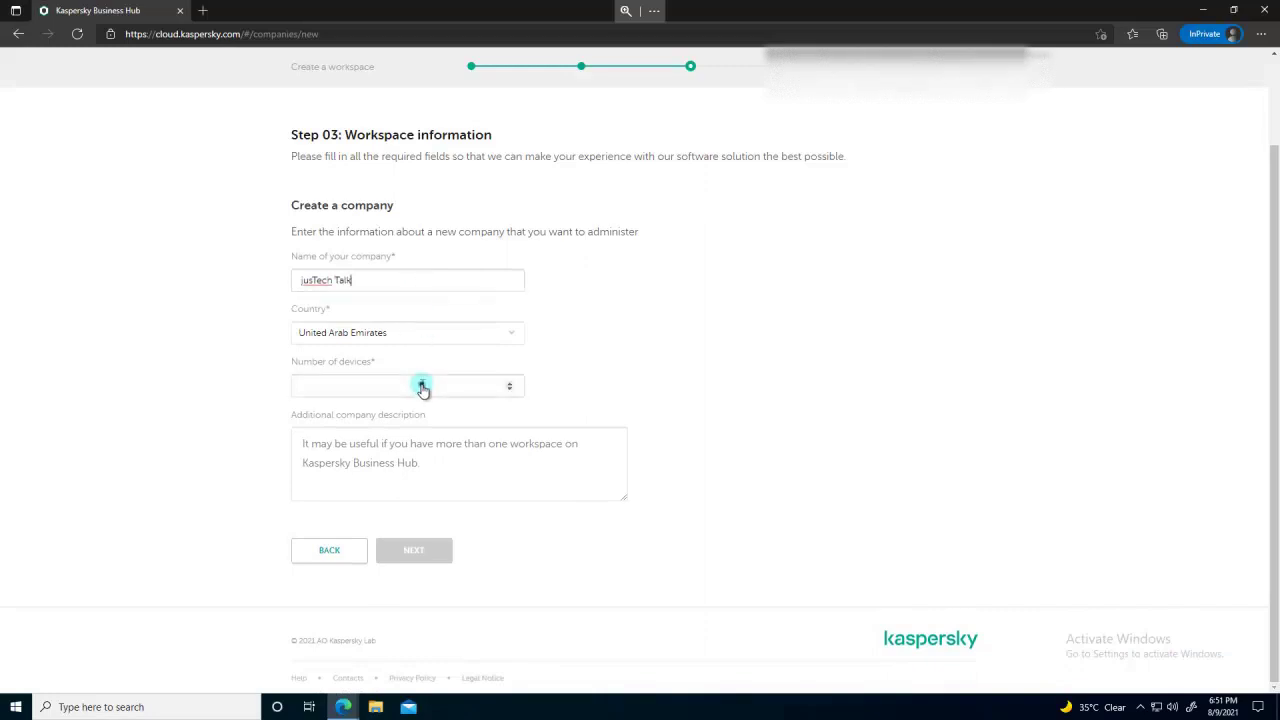
click(510, 385)
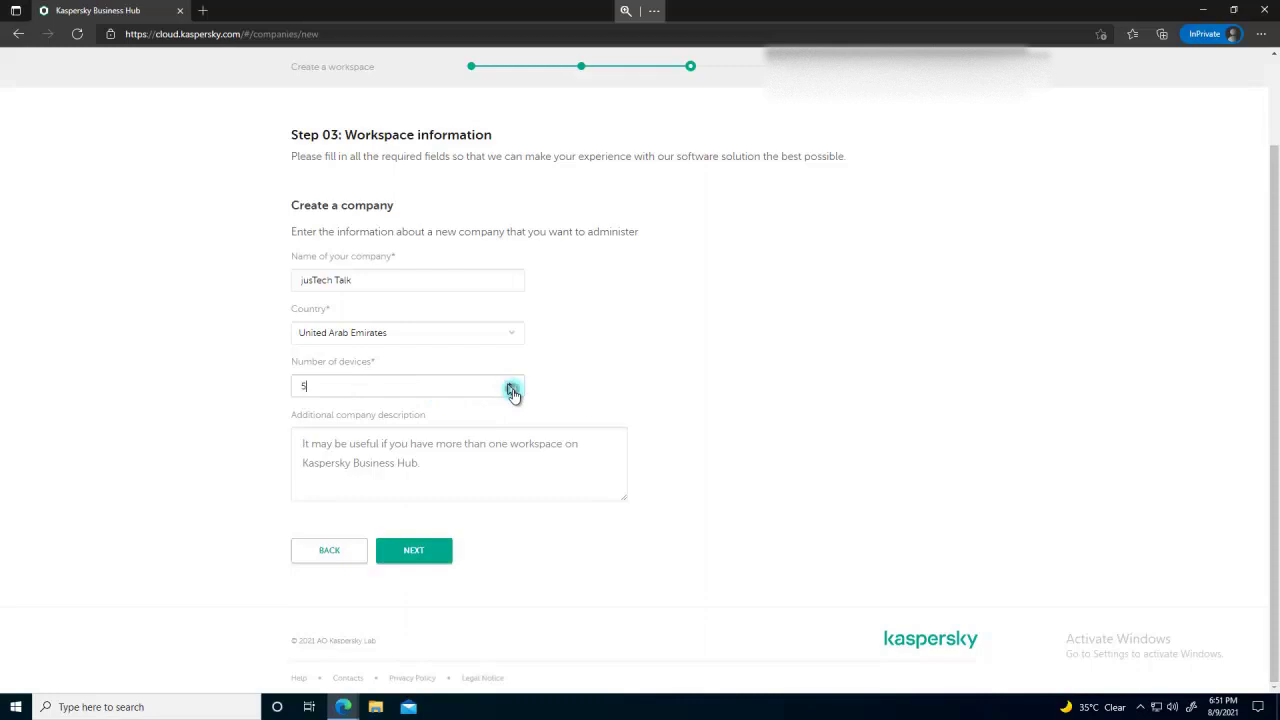
click(428, 564)
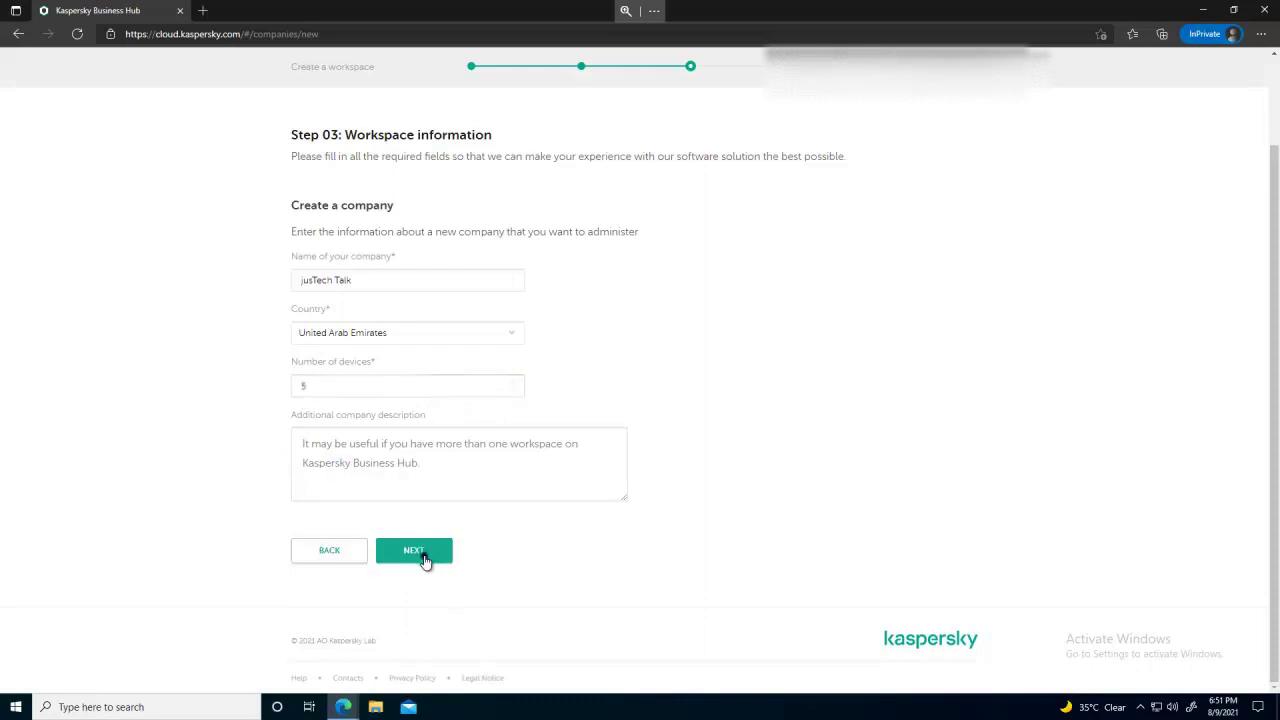
click(405, 233)
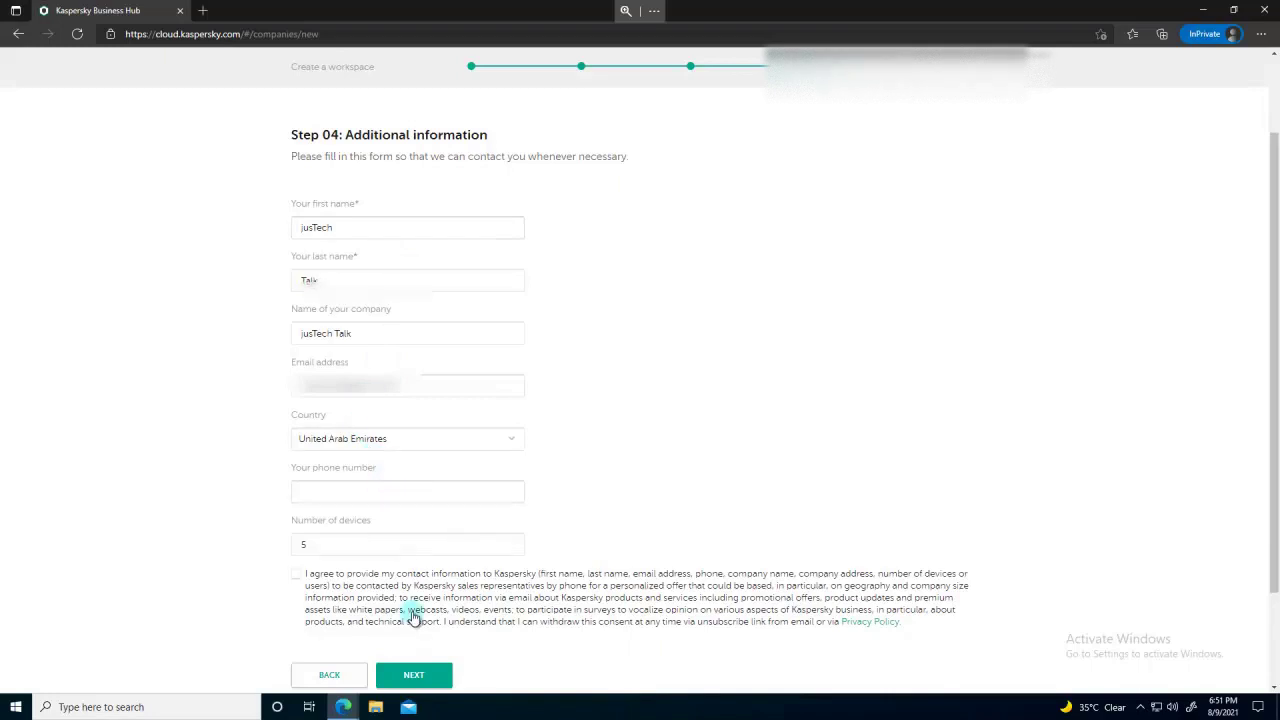
Agree to be contacted by Kaspersky, enter the contact's phone number, and pass the reCAPTCHA check
scroll(340, 590, down, 2)
click(295, 477)
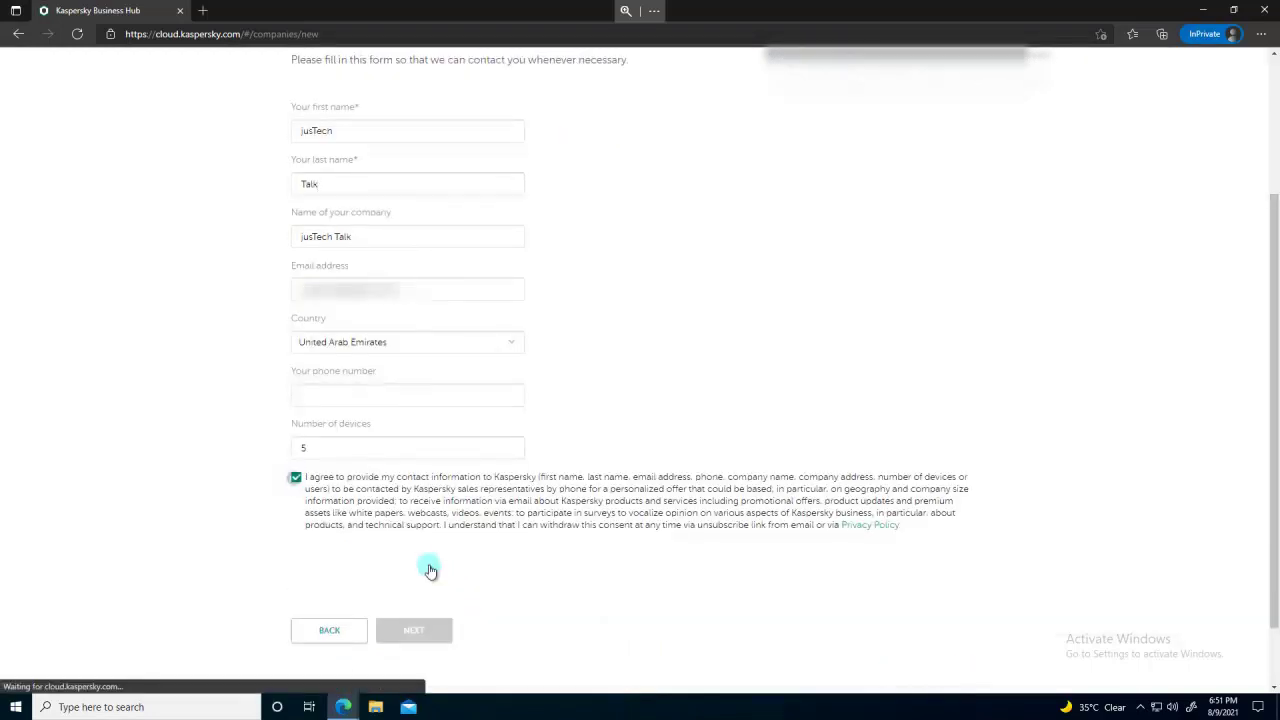
click(377, 403)
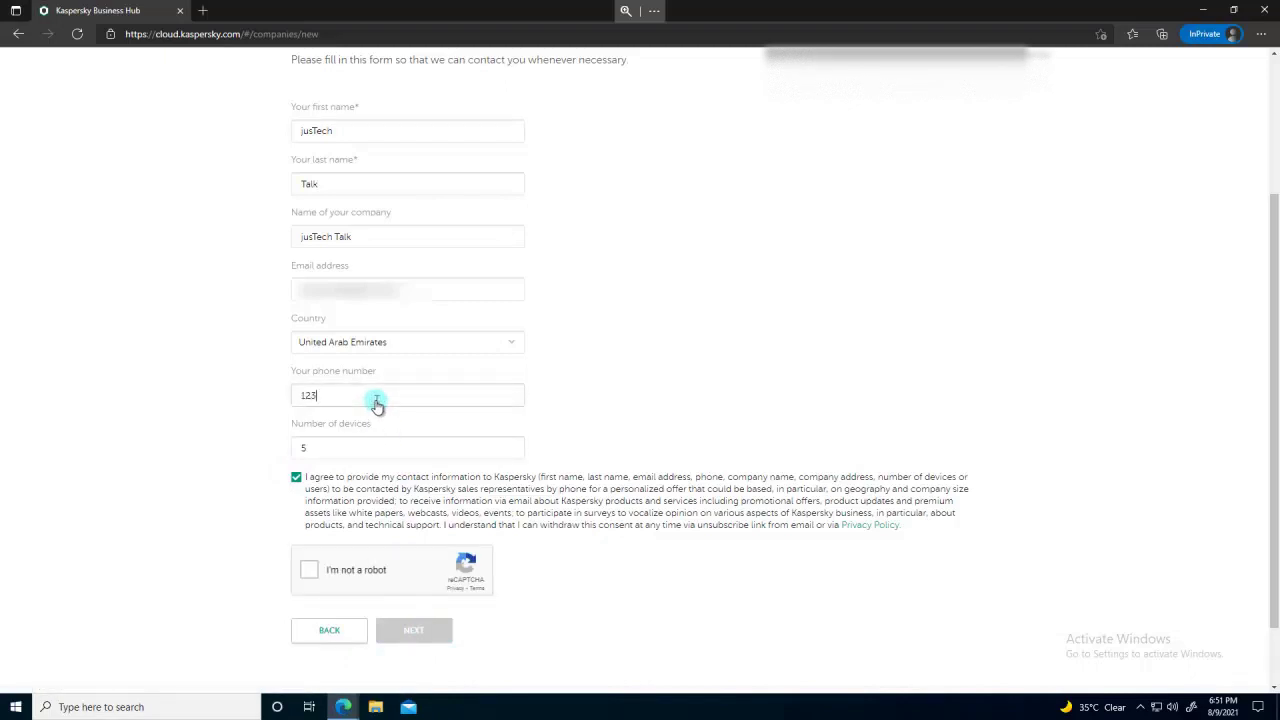
click(307, 570)
Submit the Step 04 contact details form and review the resulting page
click(425, 634)
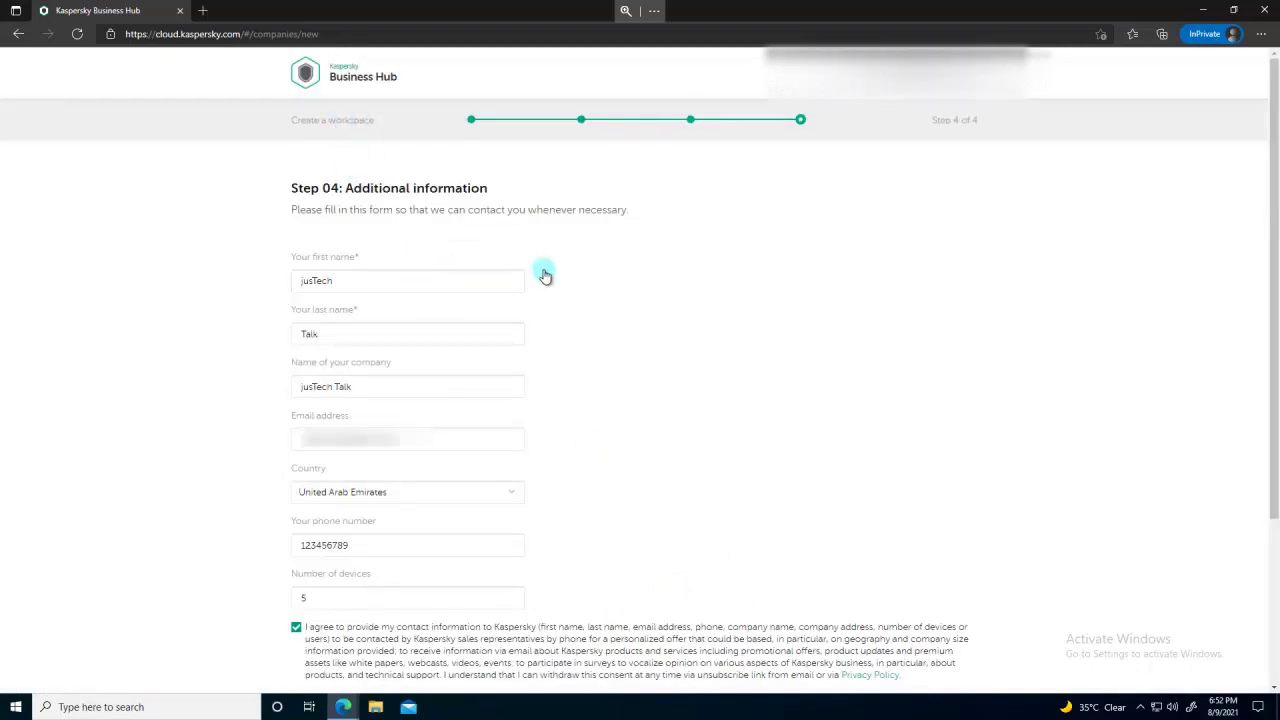
scroll(545, 276, down, 1)
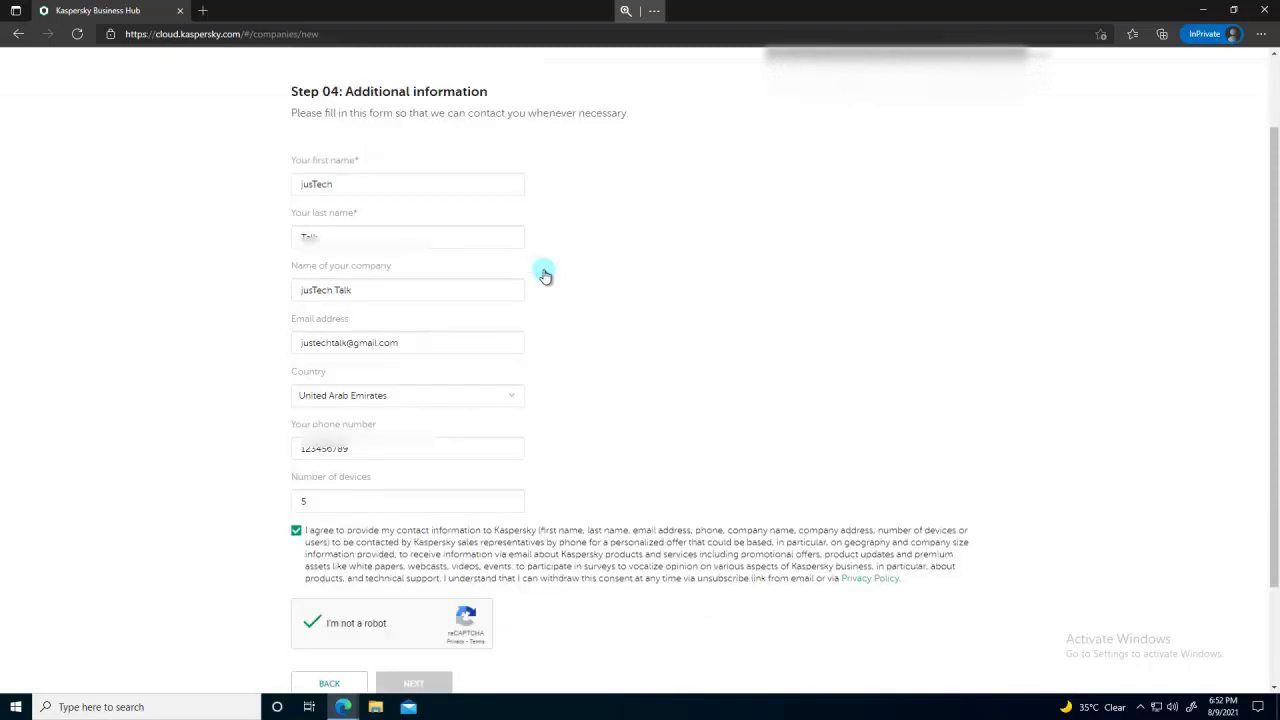
scroll(545, 276, down, 1)
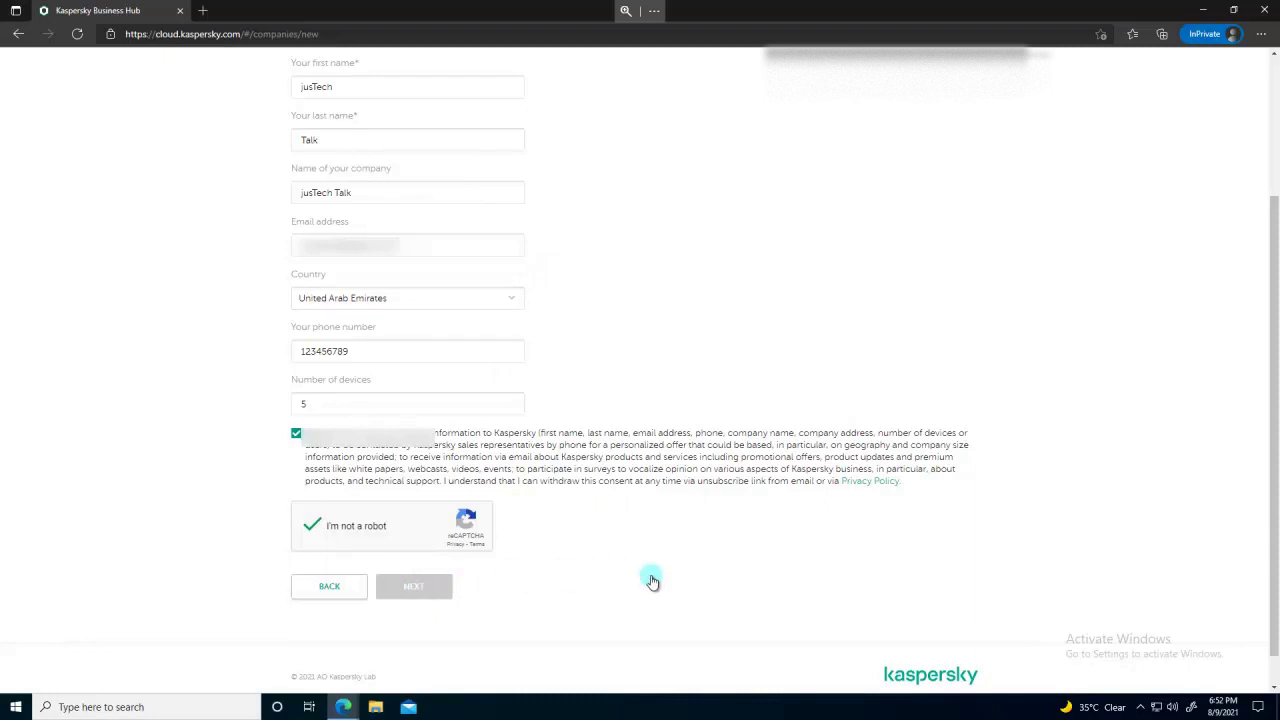
scroll(652, 581, up, 1)
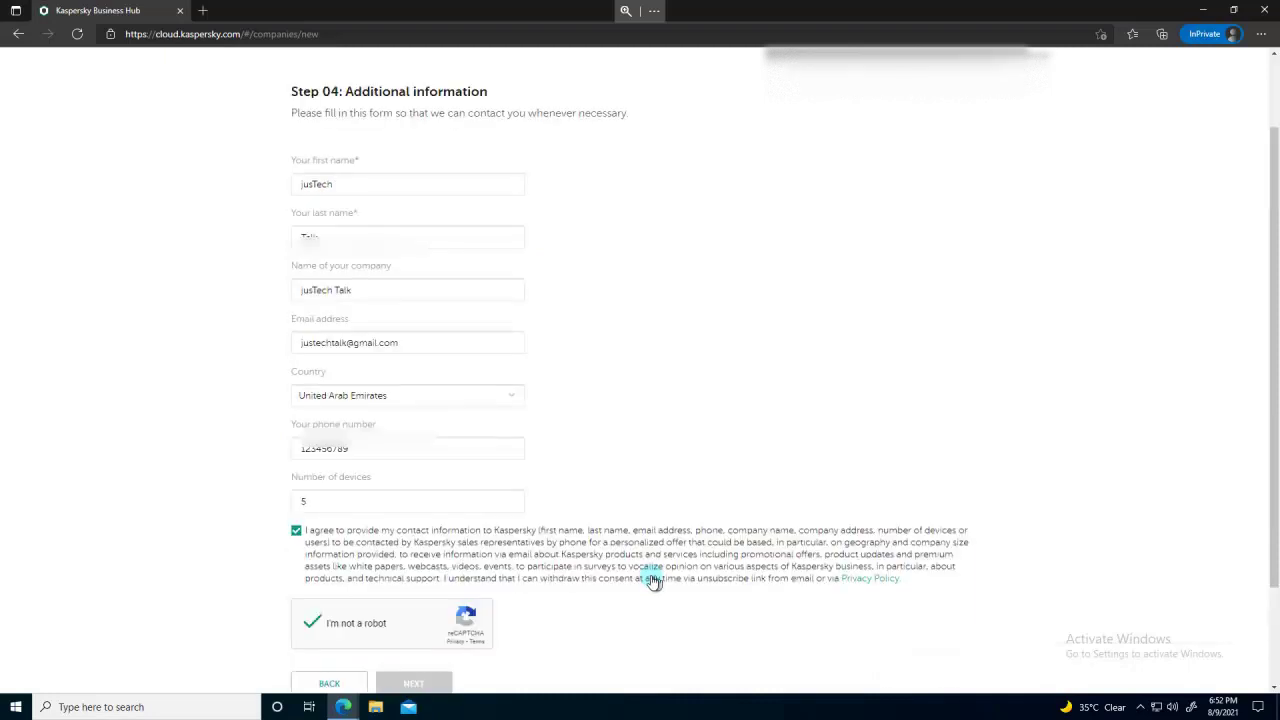
scroll(652, 581, up, 1)
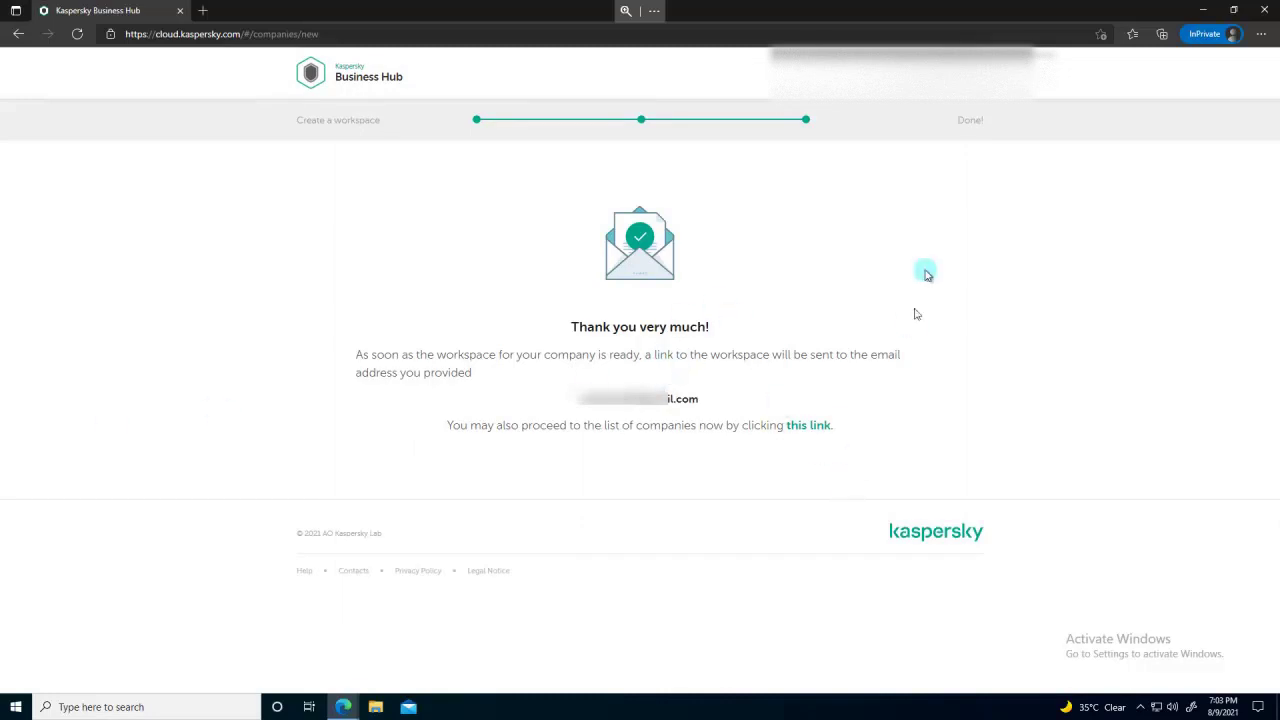
Go to Manage workspaces to list jusTech Talk with its Endpoint Security Cloud trial expiring 9/10/2021
click(960, 72)
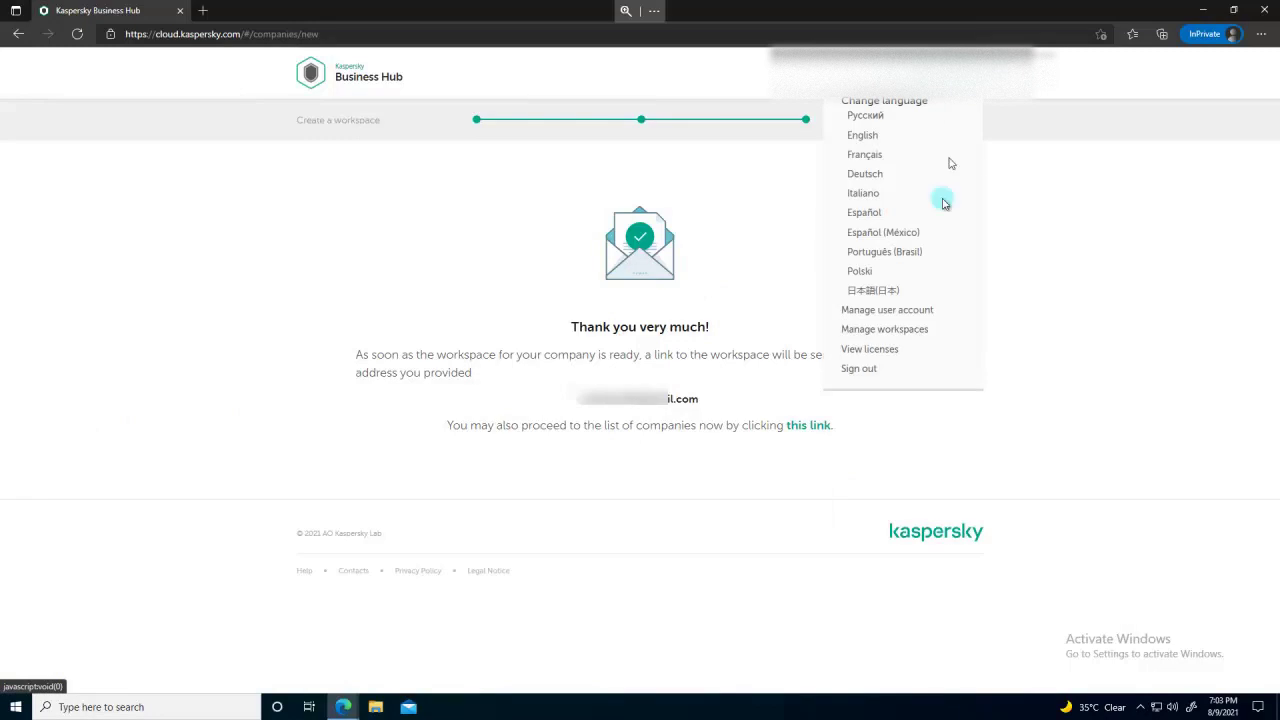
click(905, 331)
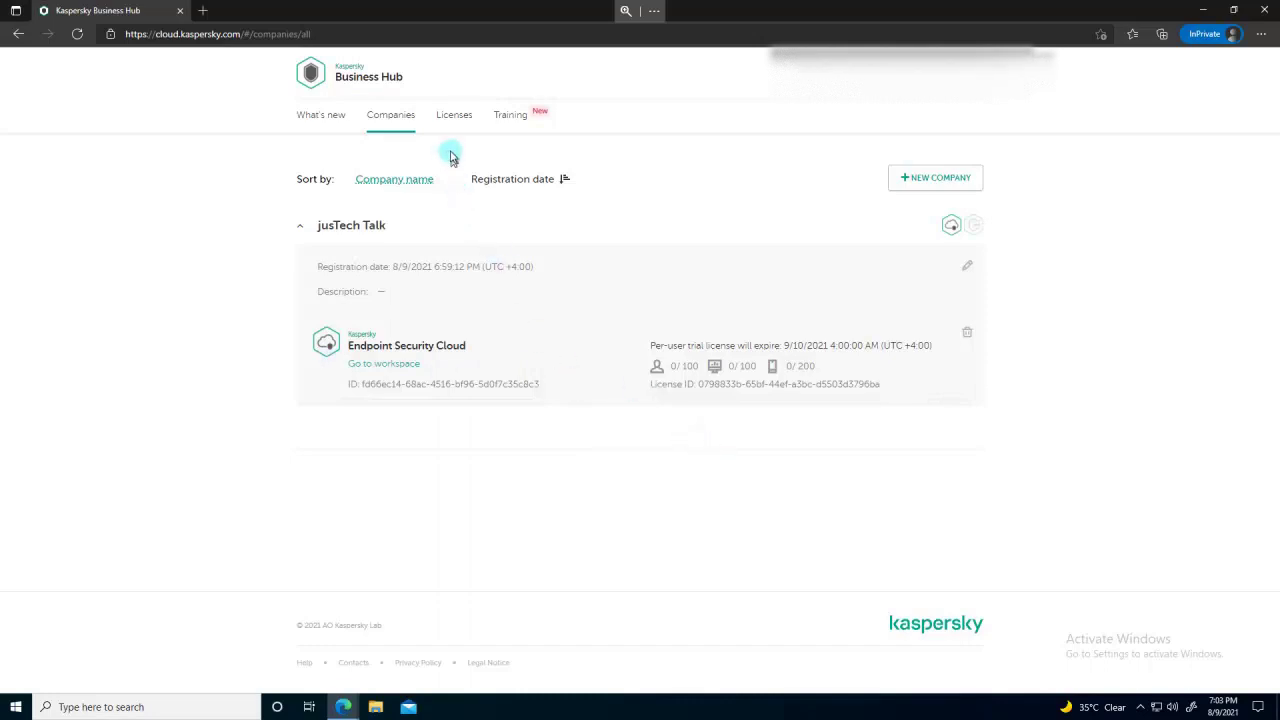
click(453, 116)
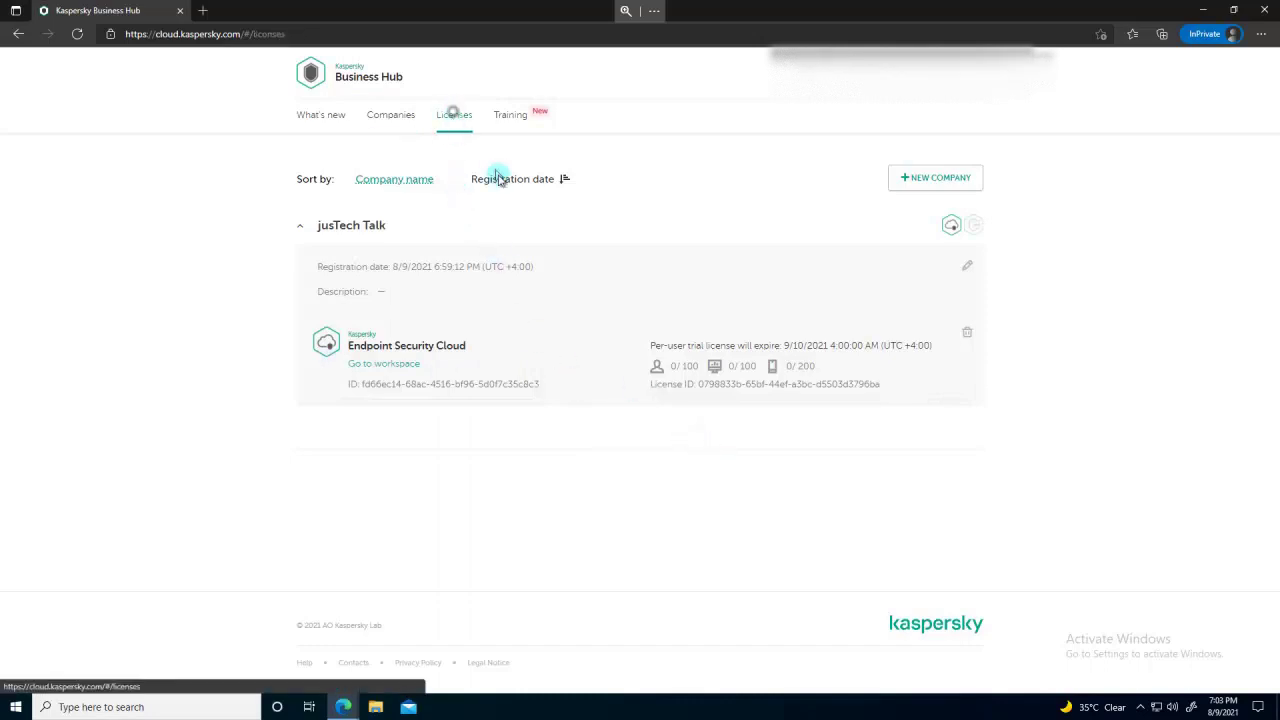
click(523, 320)
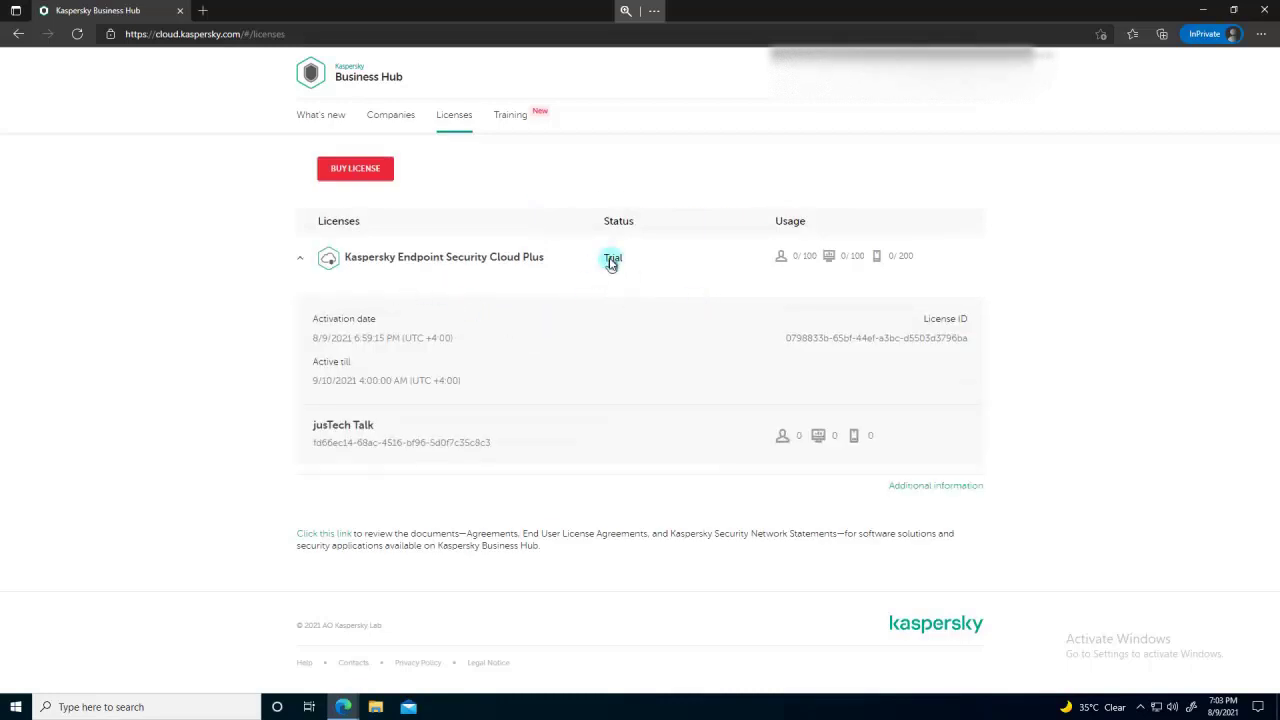
click(506, 122)
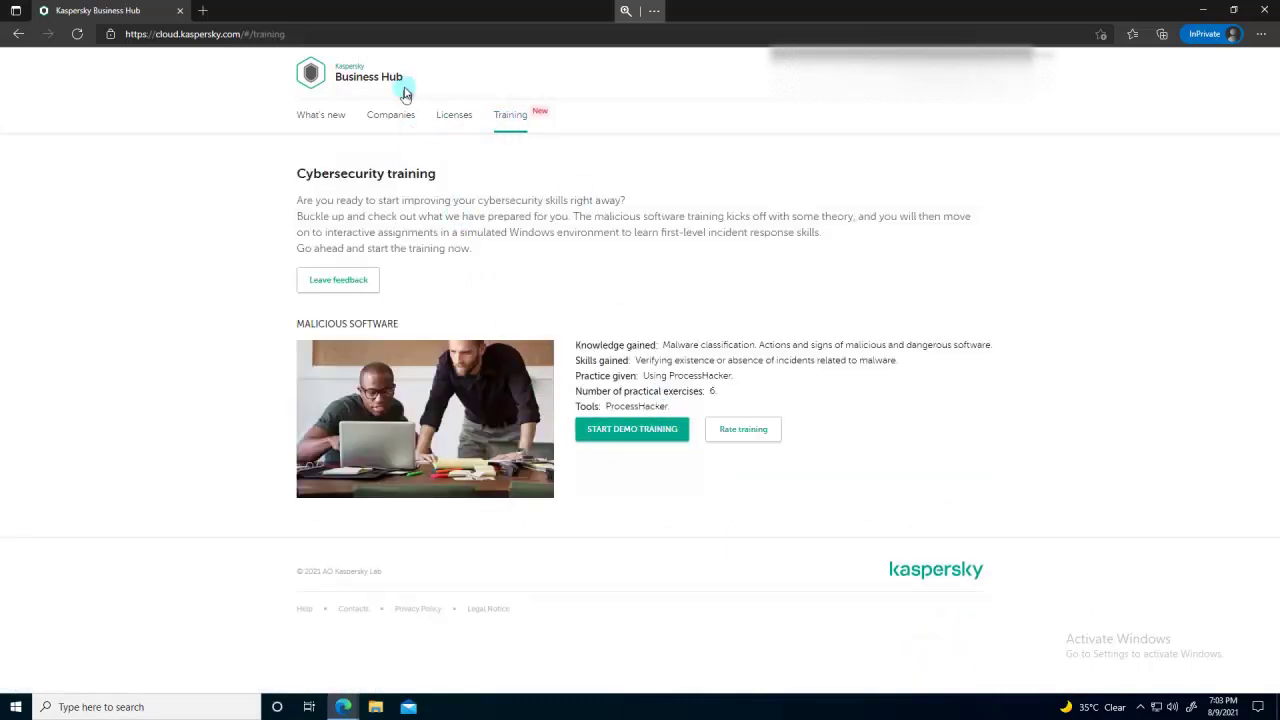
click(391, 117)
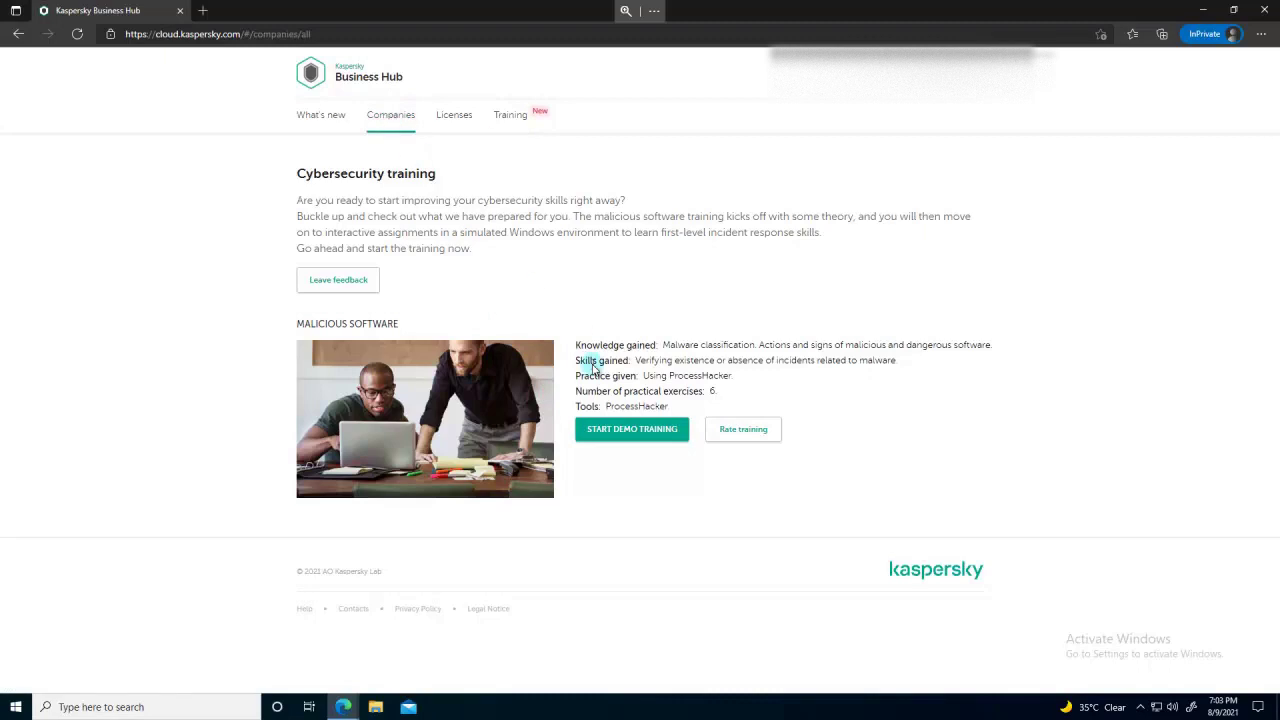
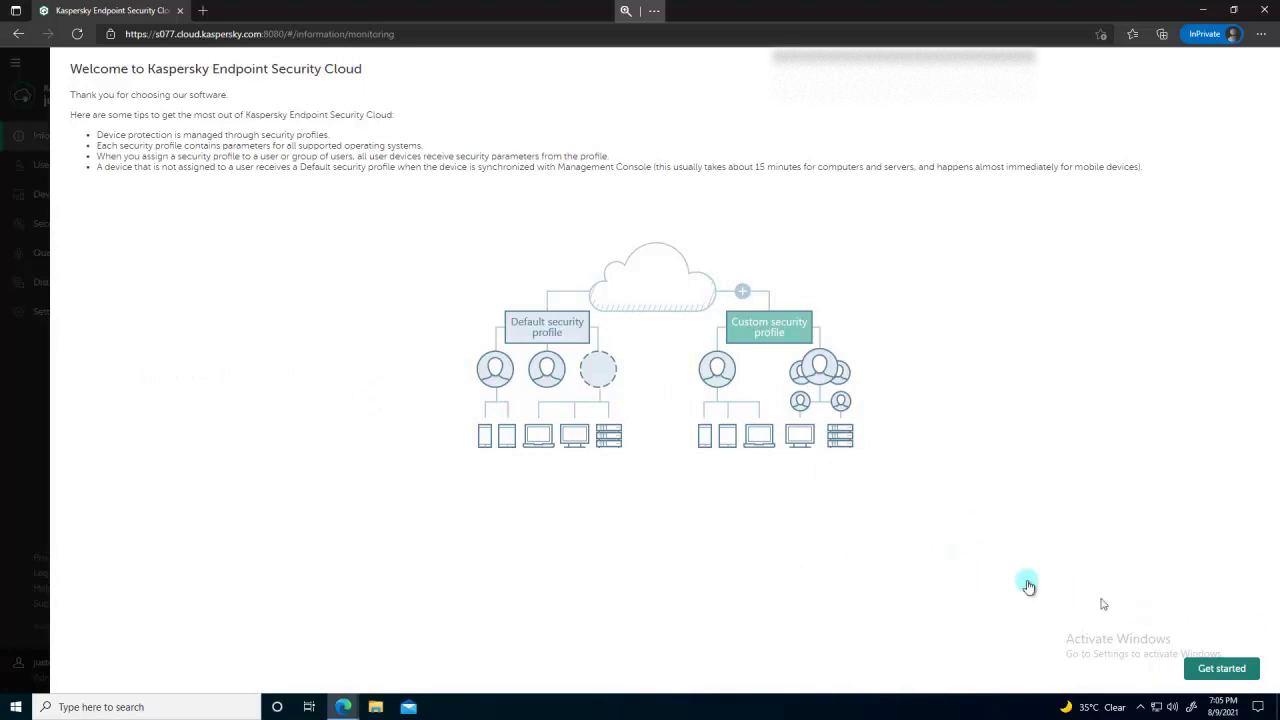
Start the console's initial setup and tick both license-reading and data-handling confirmations
click(1215, 668)
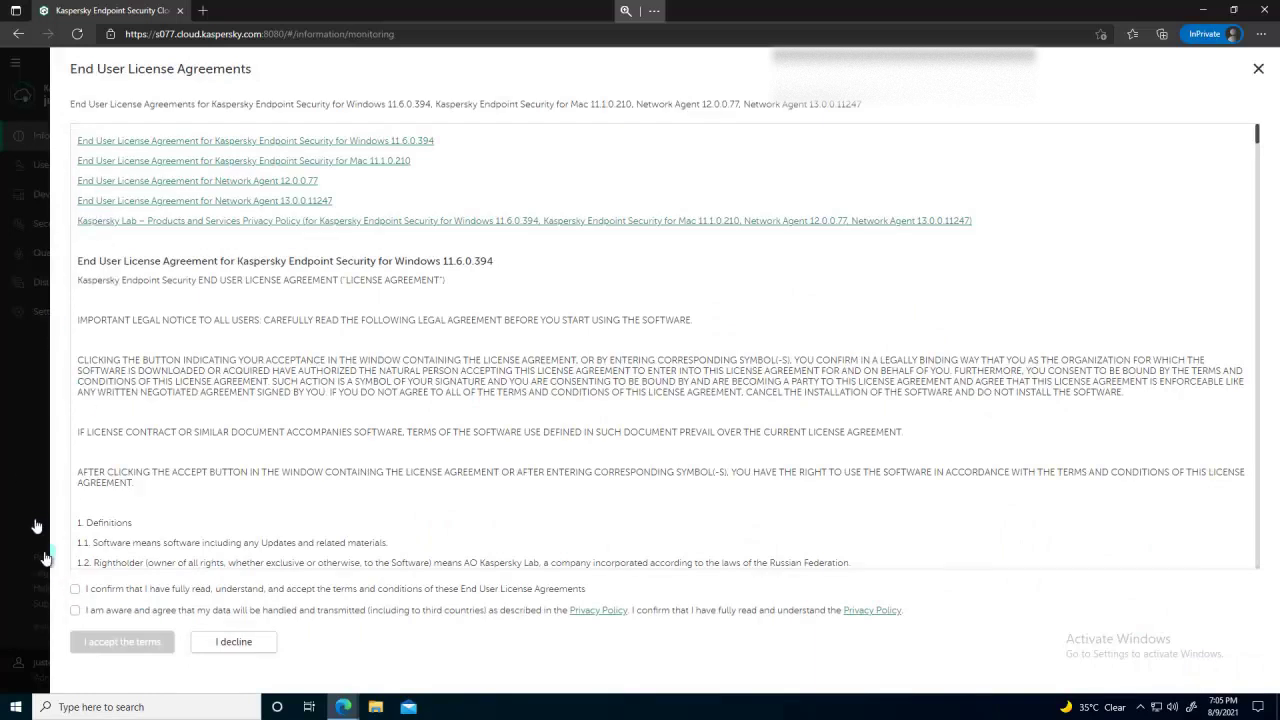
click(76, 589)
click(74, 610)
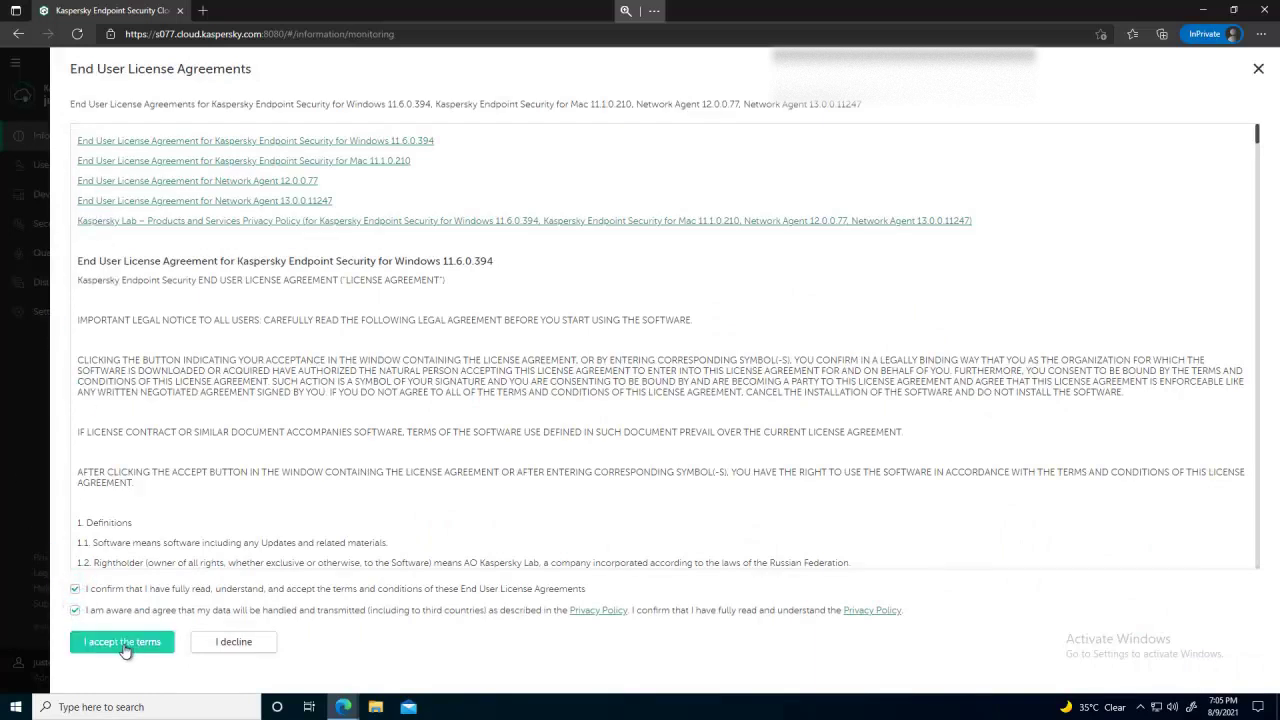
Accept the end user license agreement terms
click(122, 642)
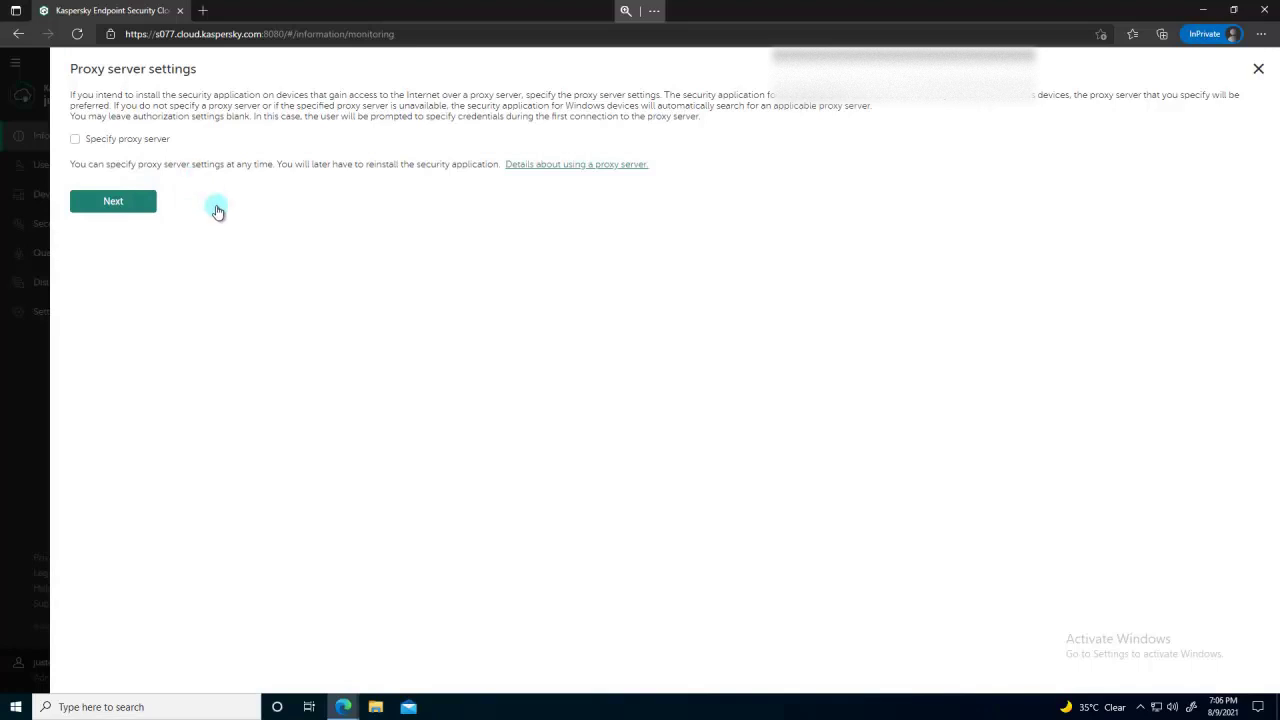
Skip the proxy server and accept KSN terms with only the Windows statement confirmed
click(139, 212)
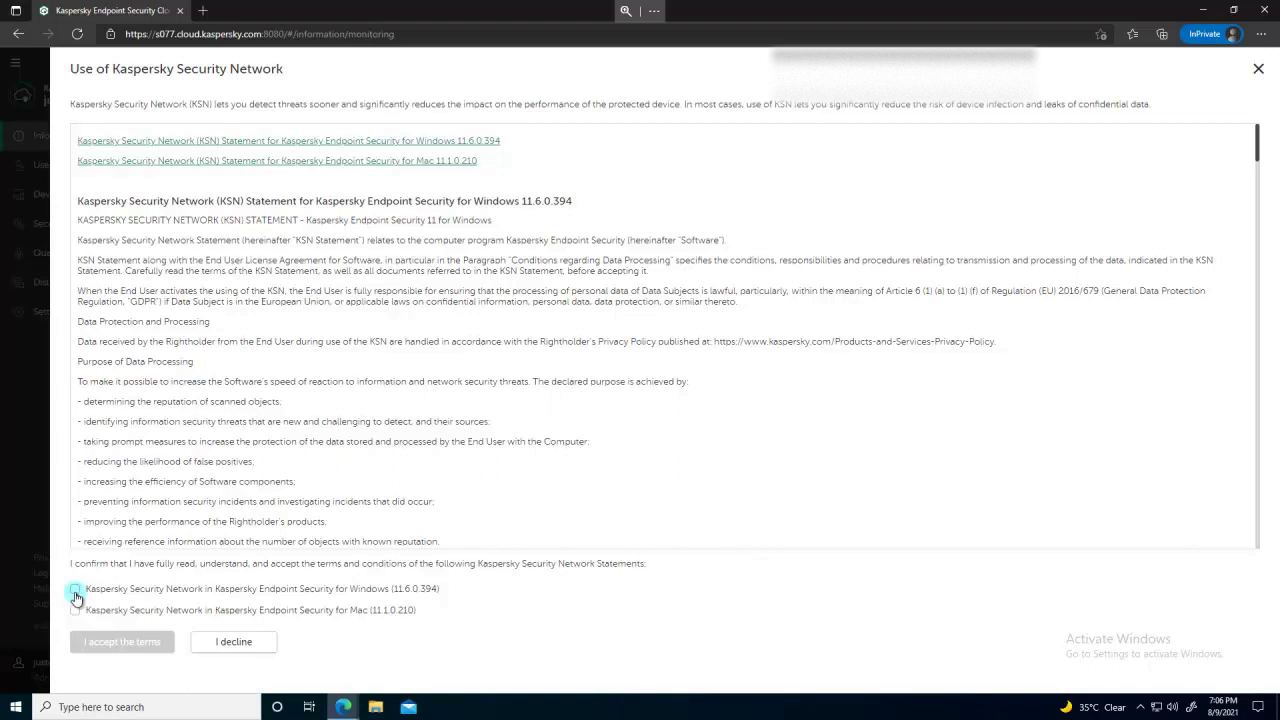
click(75, 590)
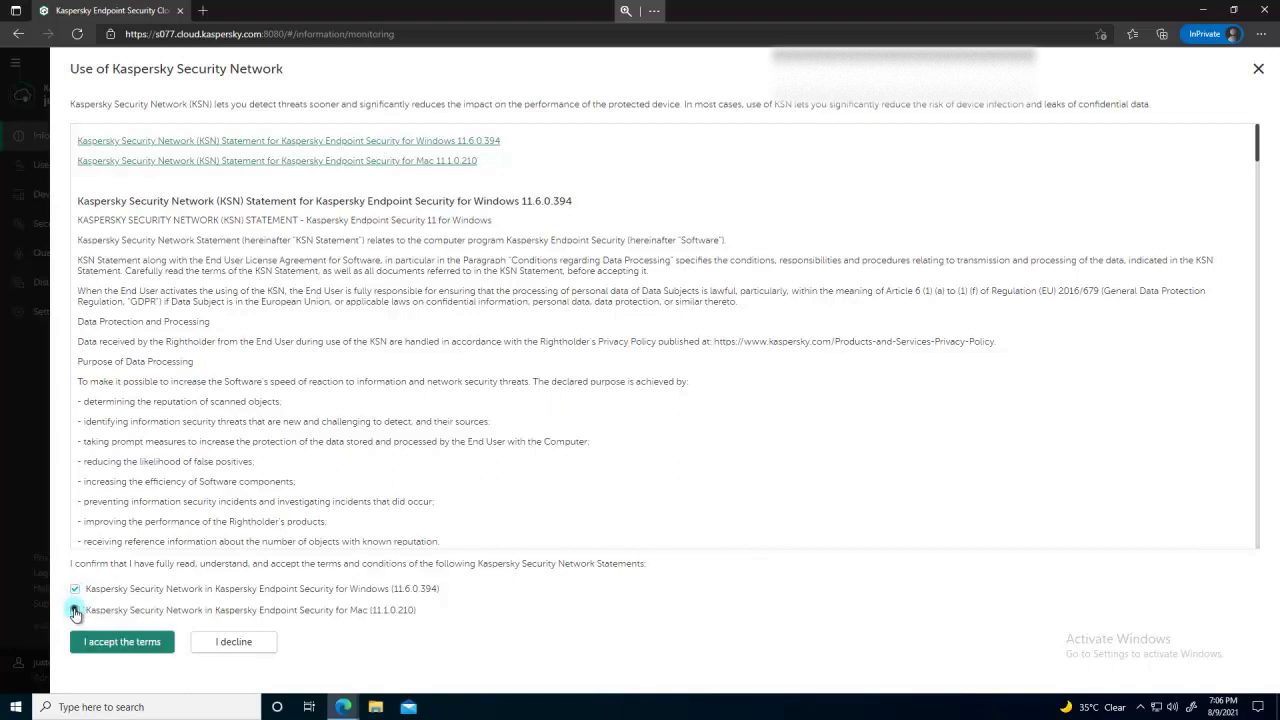
click(75, 610)
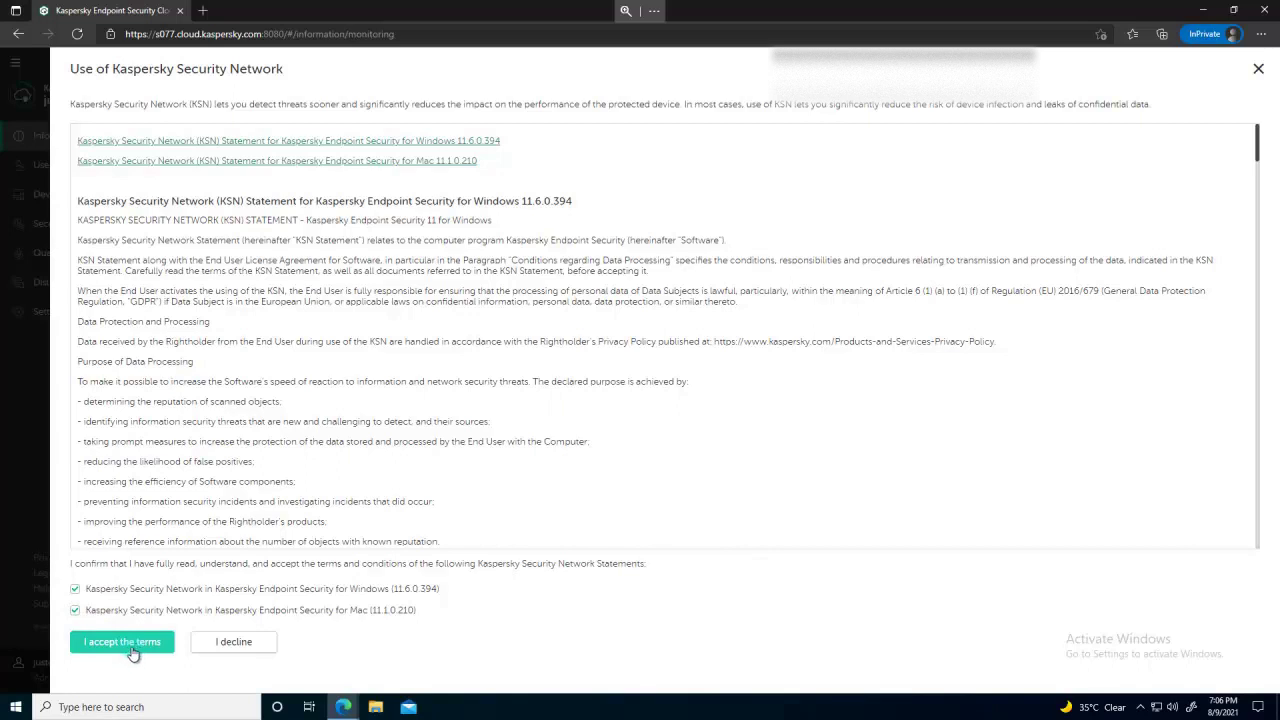
click(76, 611)
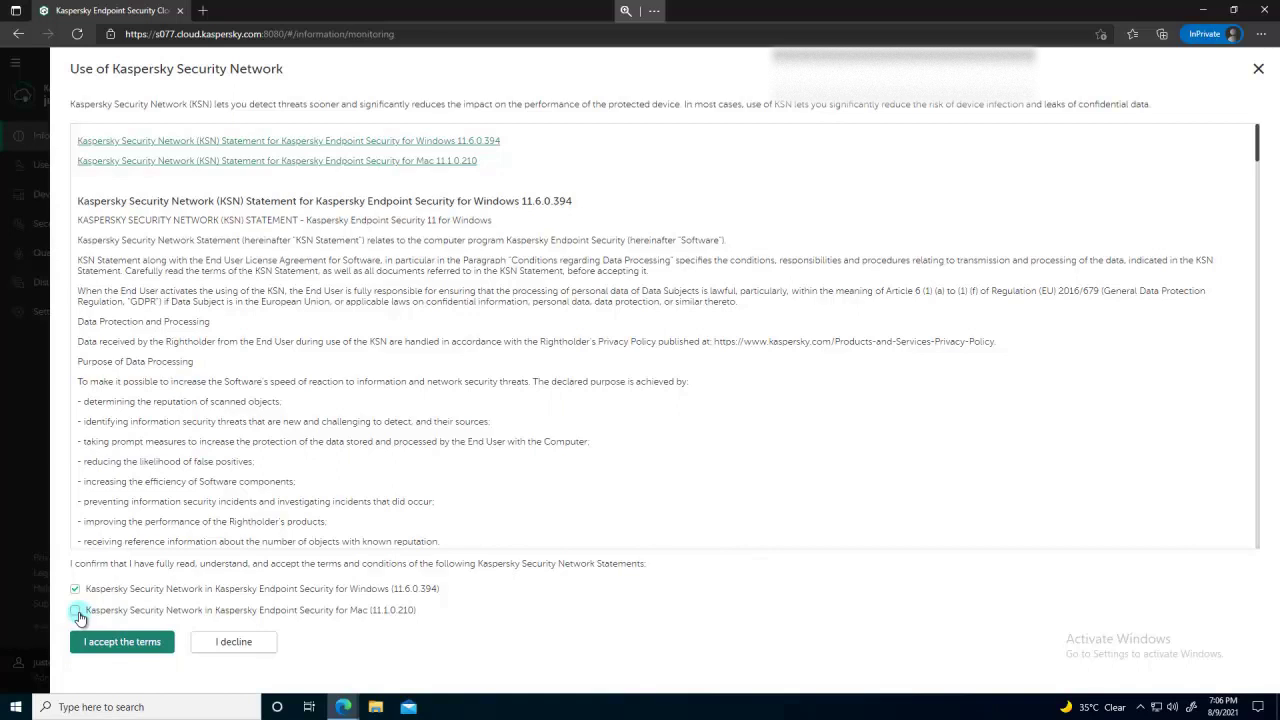
click(116, 642)
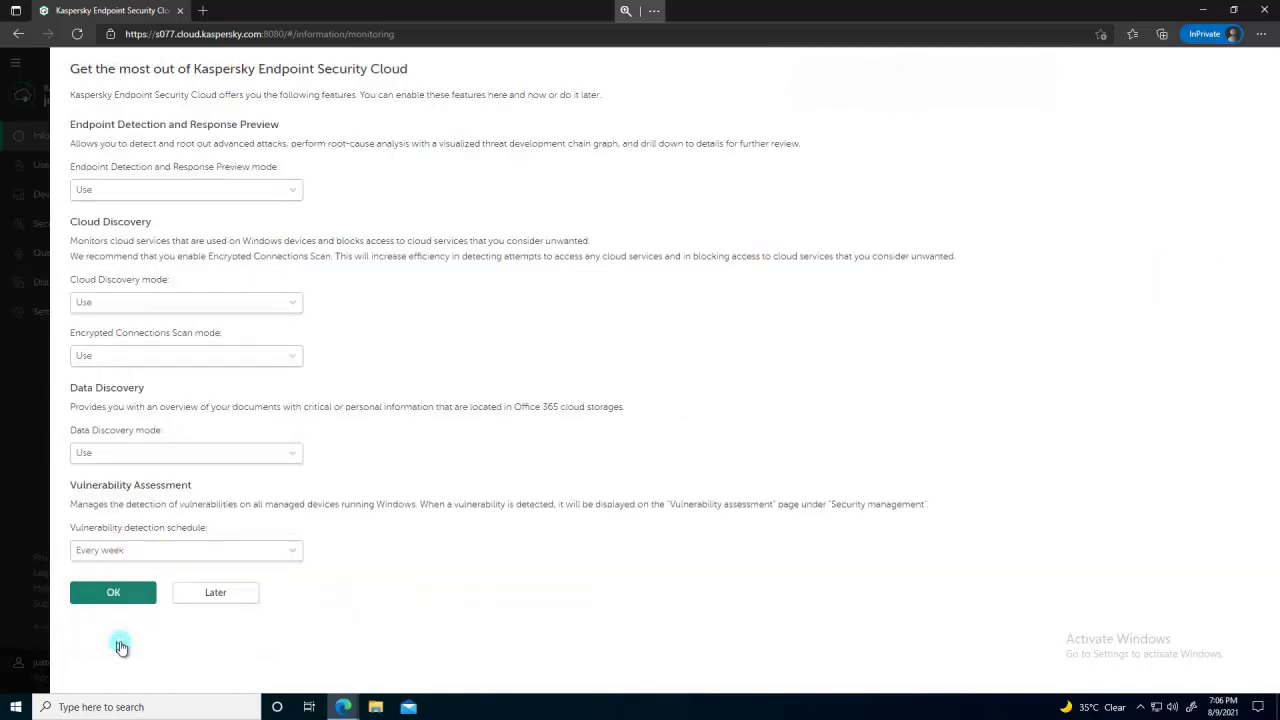
Leave Endpoint Detection and Response Preview and other features on Use, then confirm with OK
click(267, 192)
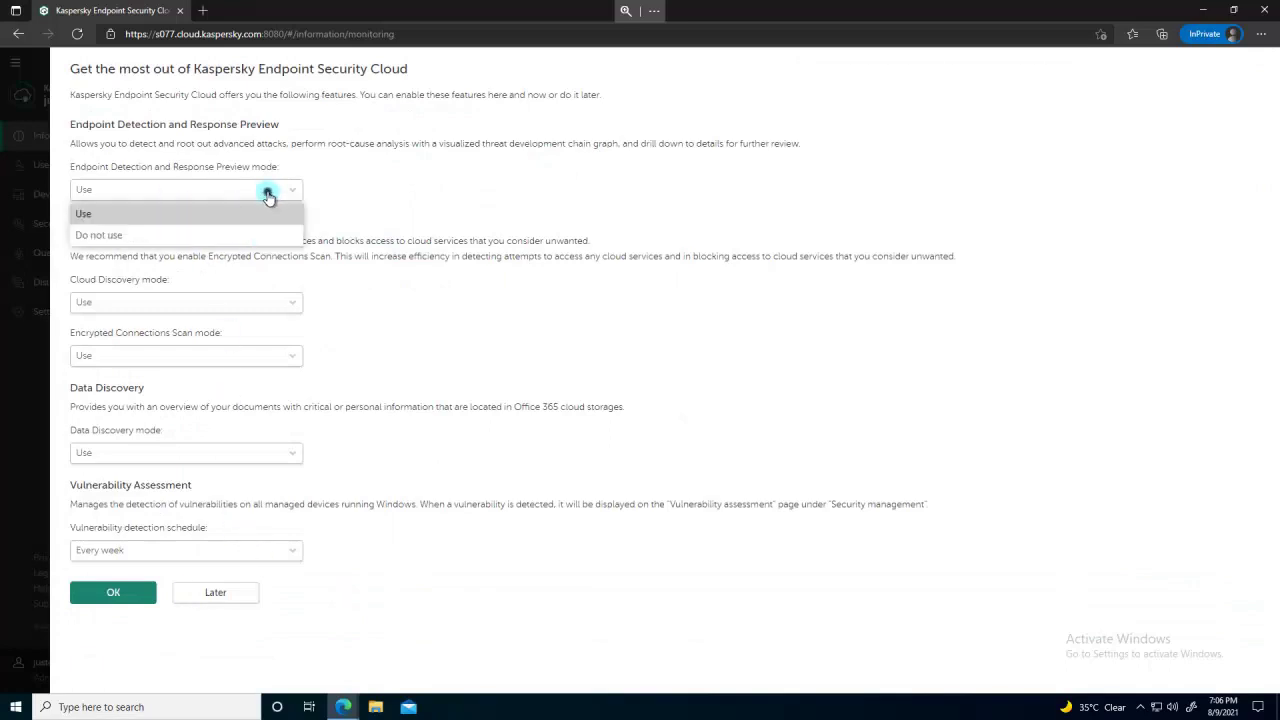
click(365, 191)
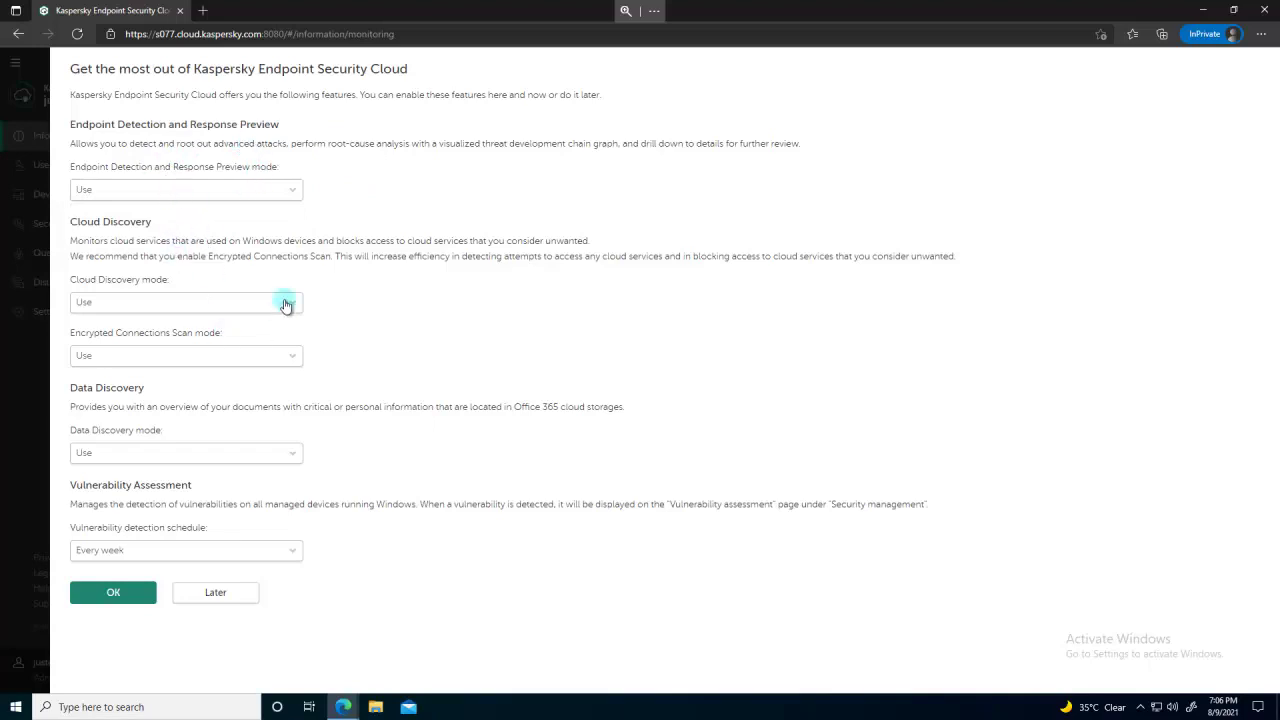
click(115, 594)
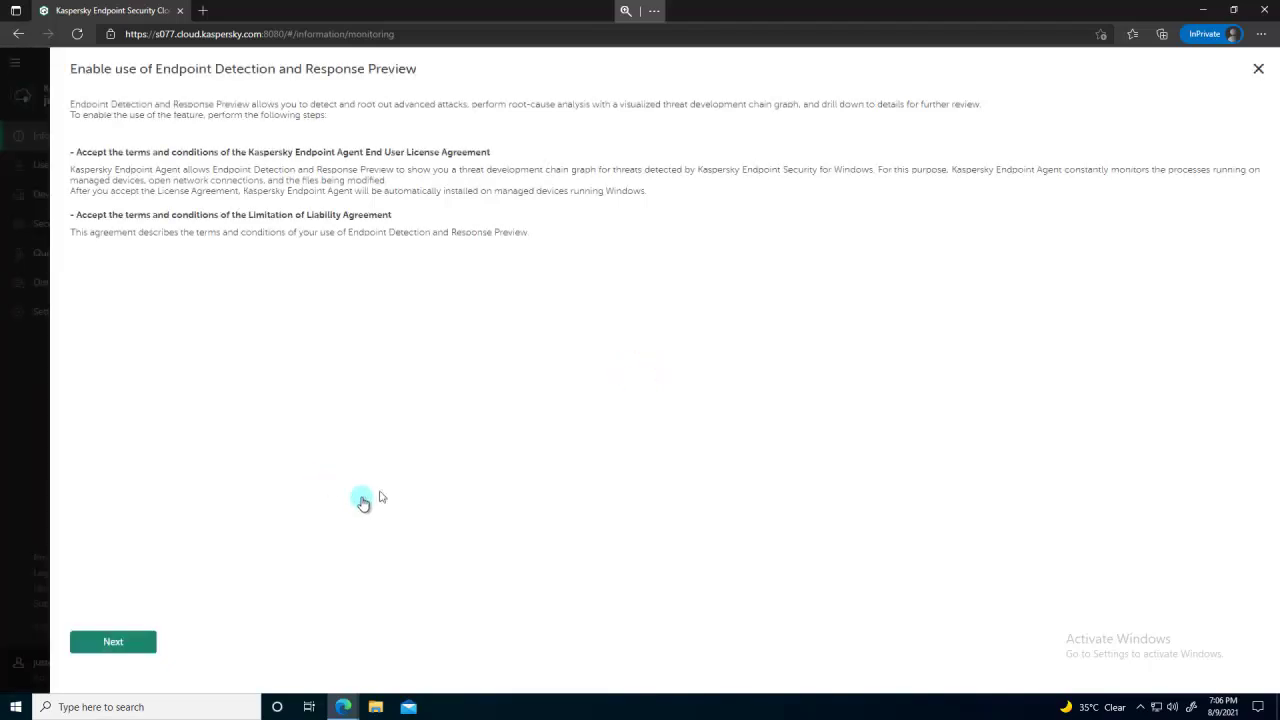
Accept the Endpoint Agent license agreement with both confirmation boxes ticked
click(117, 650)
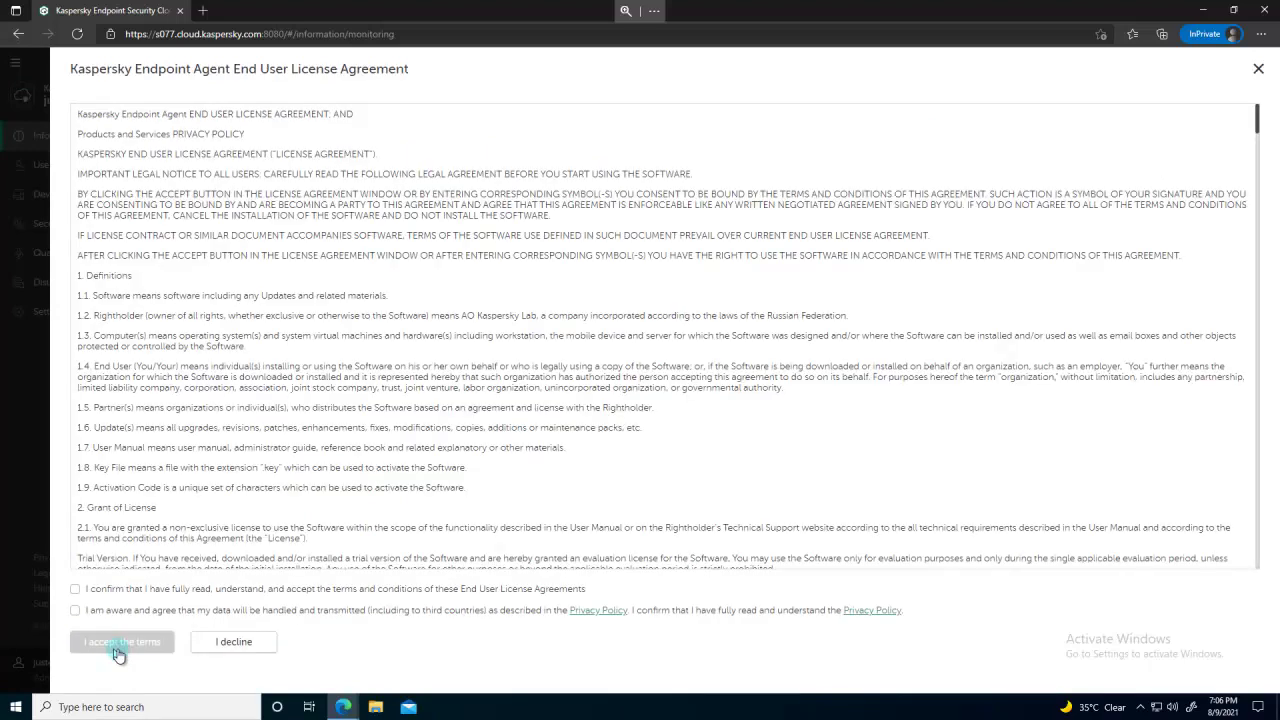
click(75, 589)
click(75, 610)
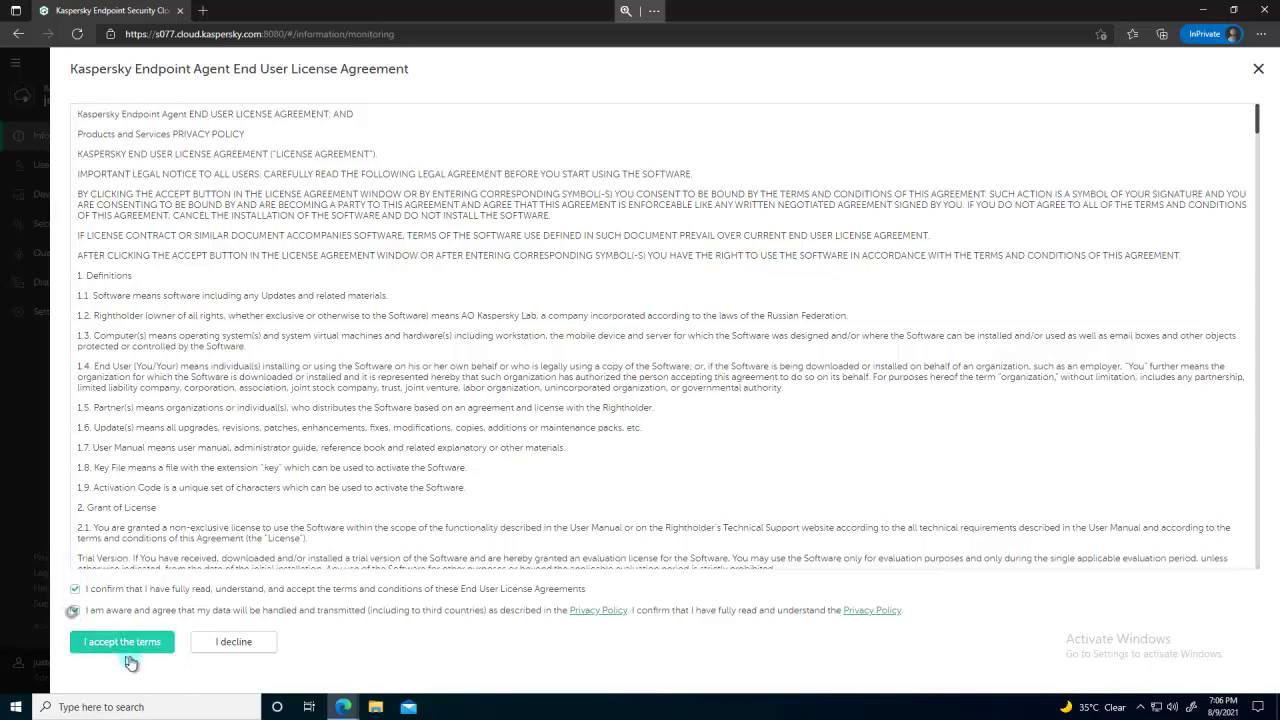
click(128, 643)
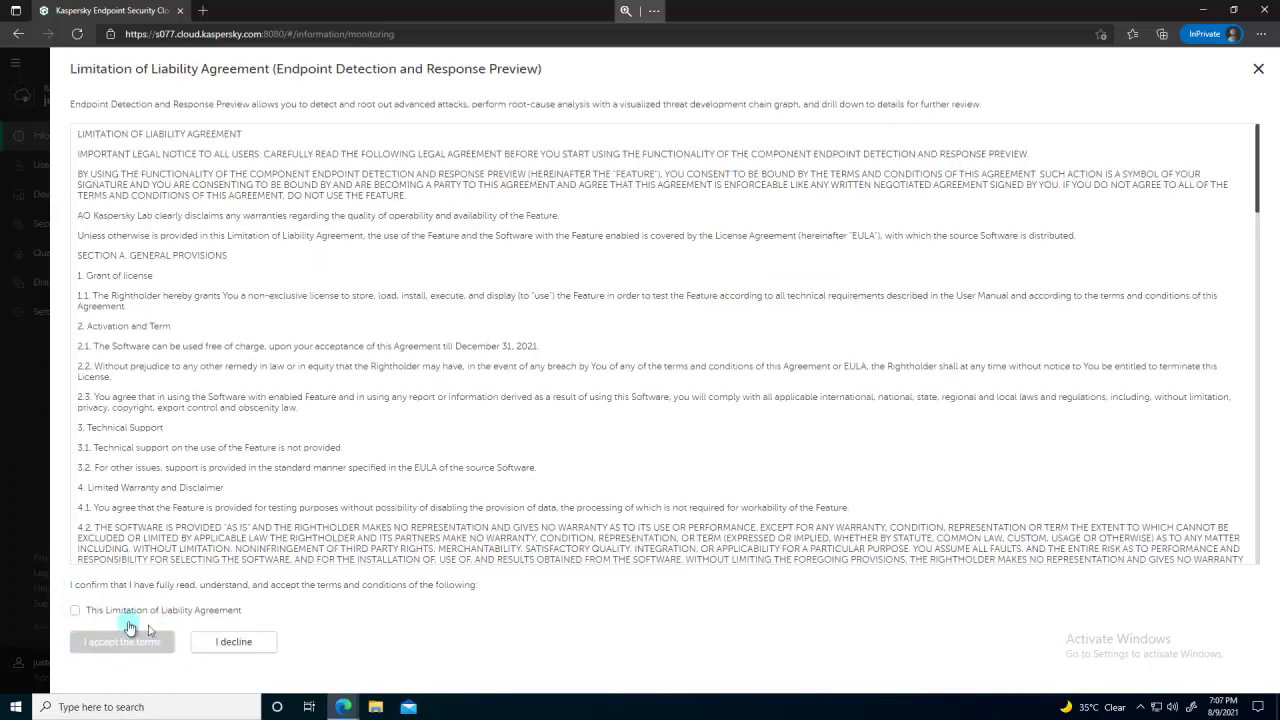
Accept the EDR and Data Discovery Limitation of Liability agreements
click(77, 611)
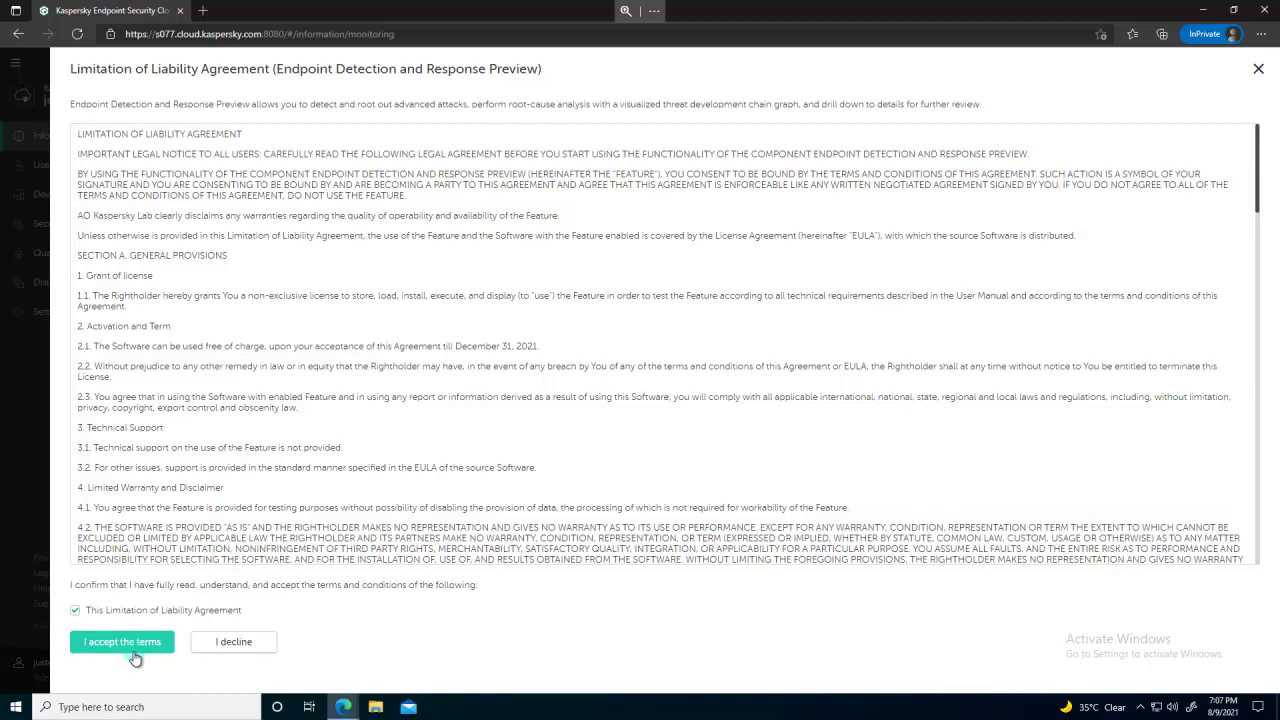
click(134, 648)
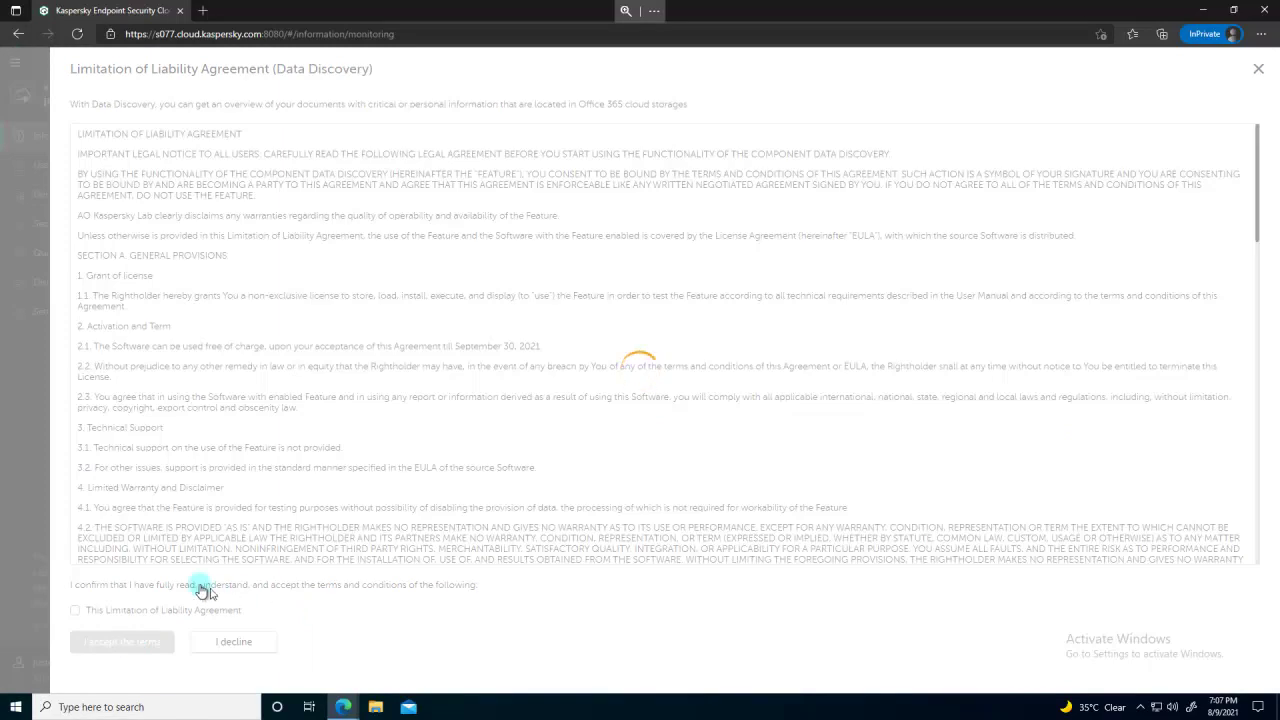
click(76, 610)
click(125, 645)
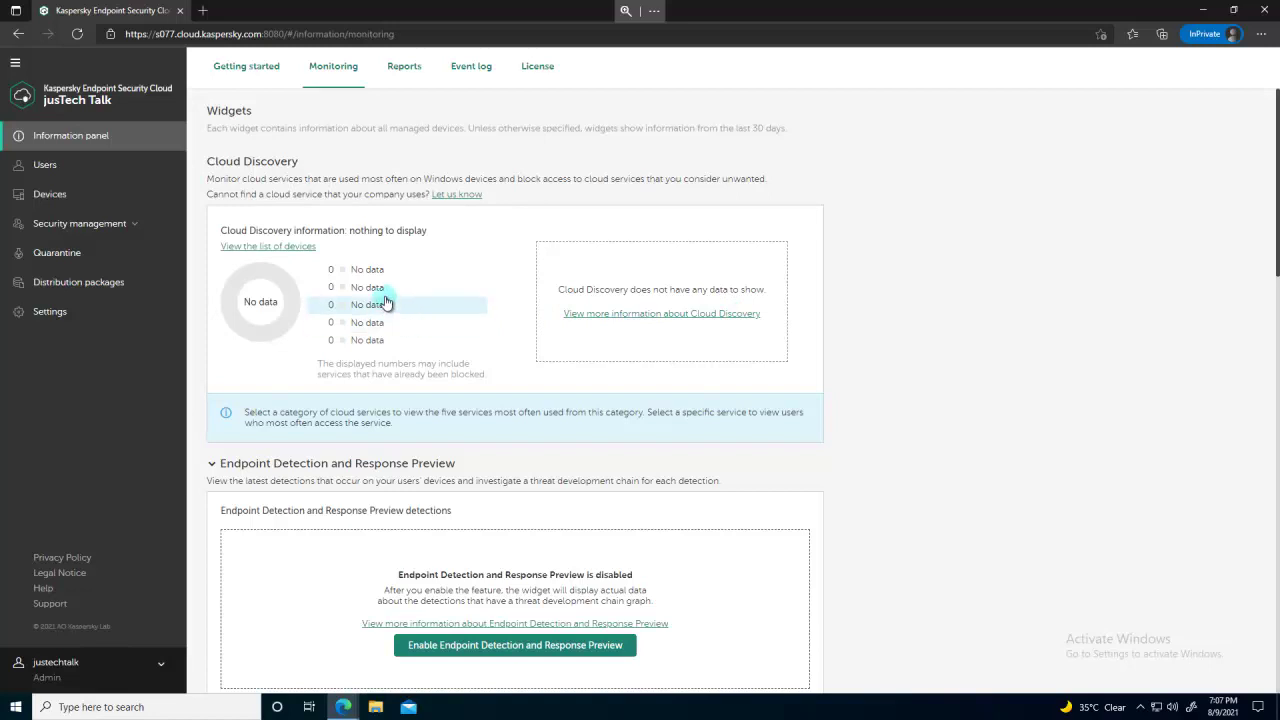
Review the Getting started page showing 4 of 9 steps done, then go to Users
click(252, 76)
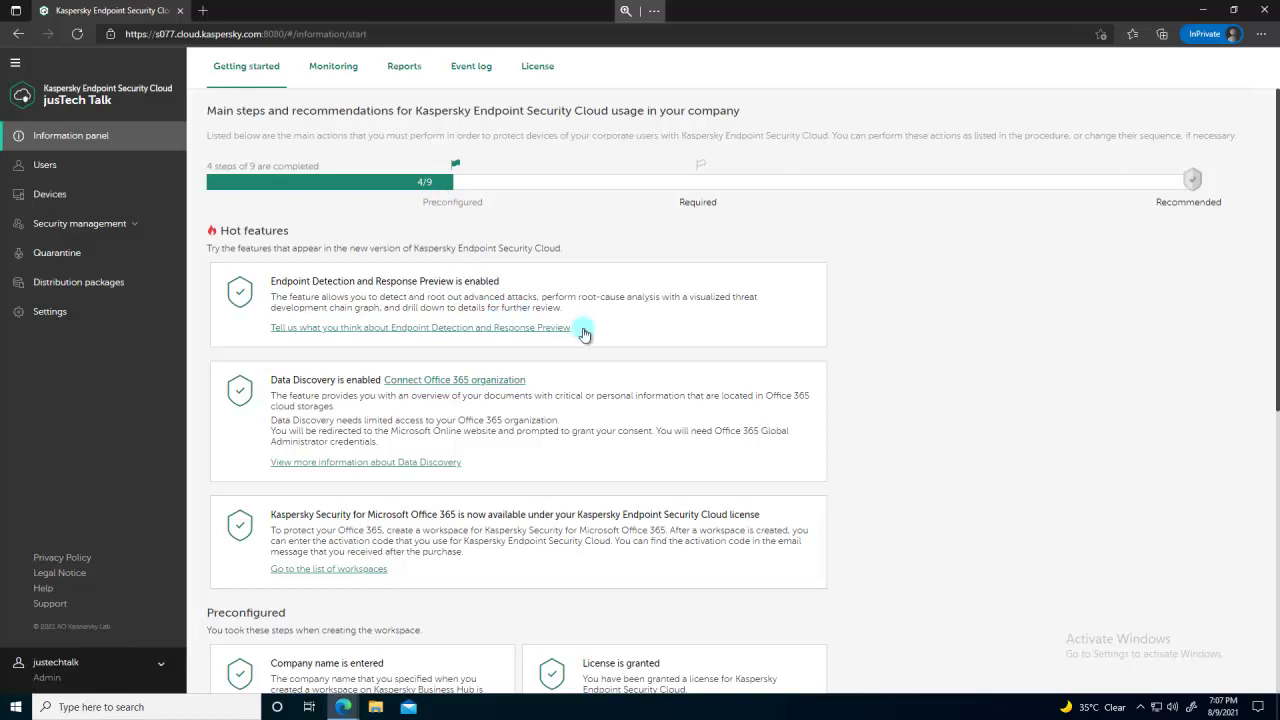
scroll(585, 333, down, 3)
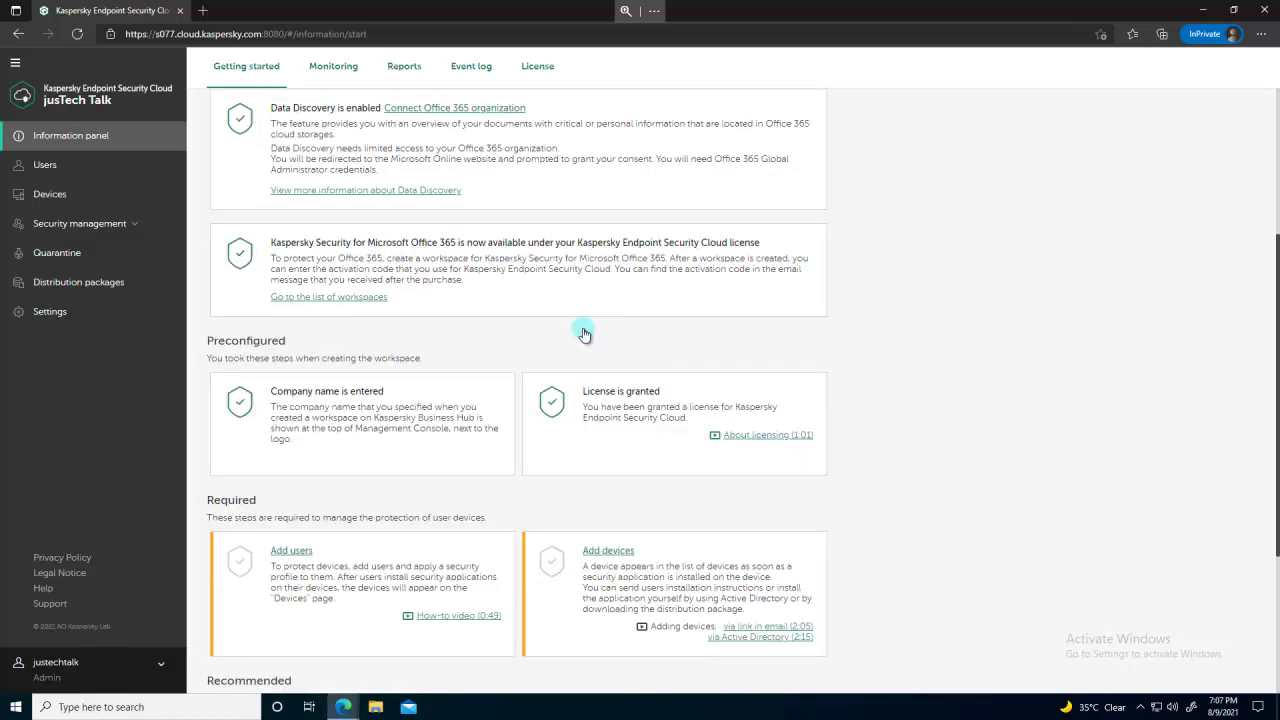
scroll(585, 333, up, 3)
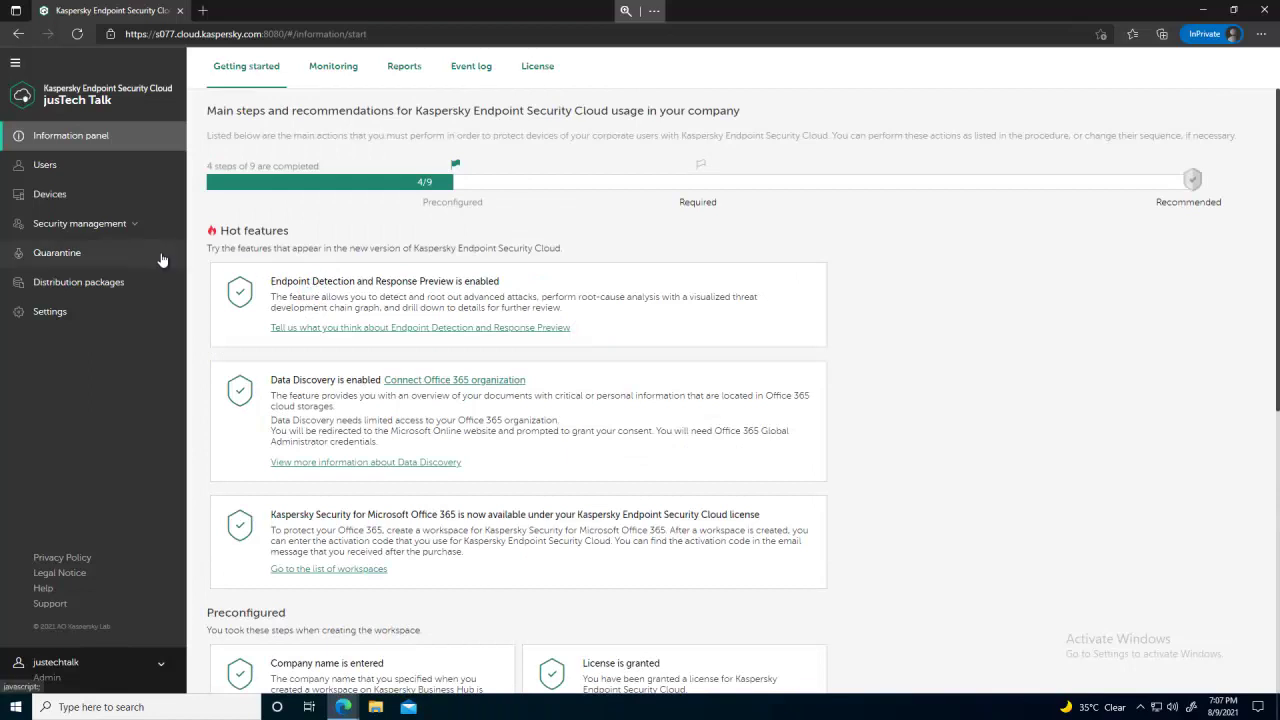
click(44, 168)
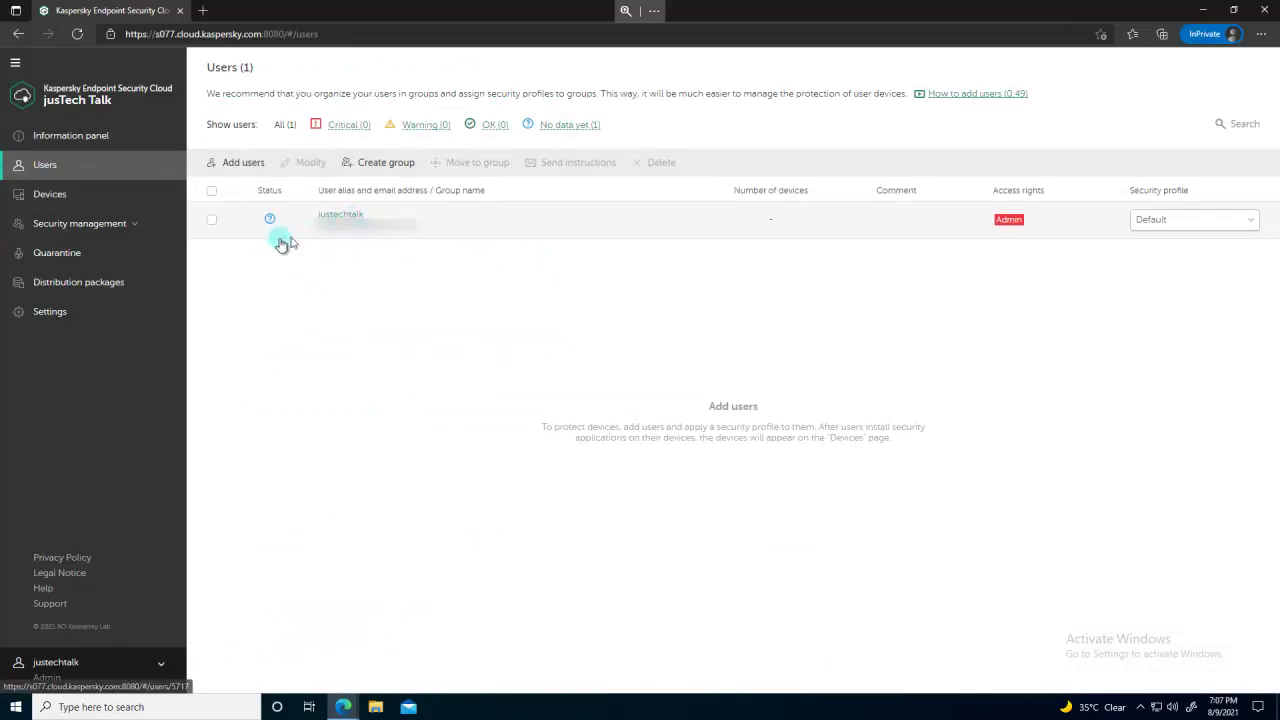
Send the admin user the installation instructions, then switch to the Business Hub window
click(210, 222)
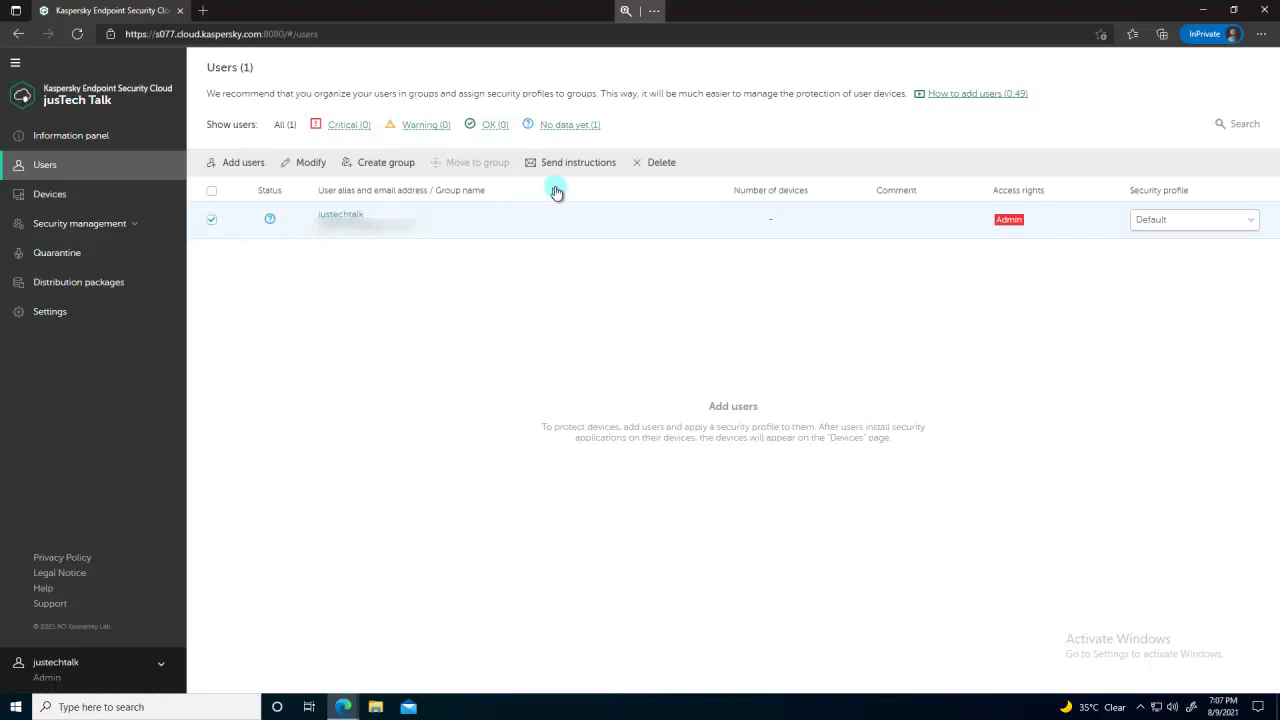
click(250, 168)
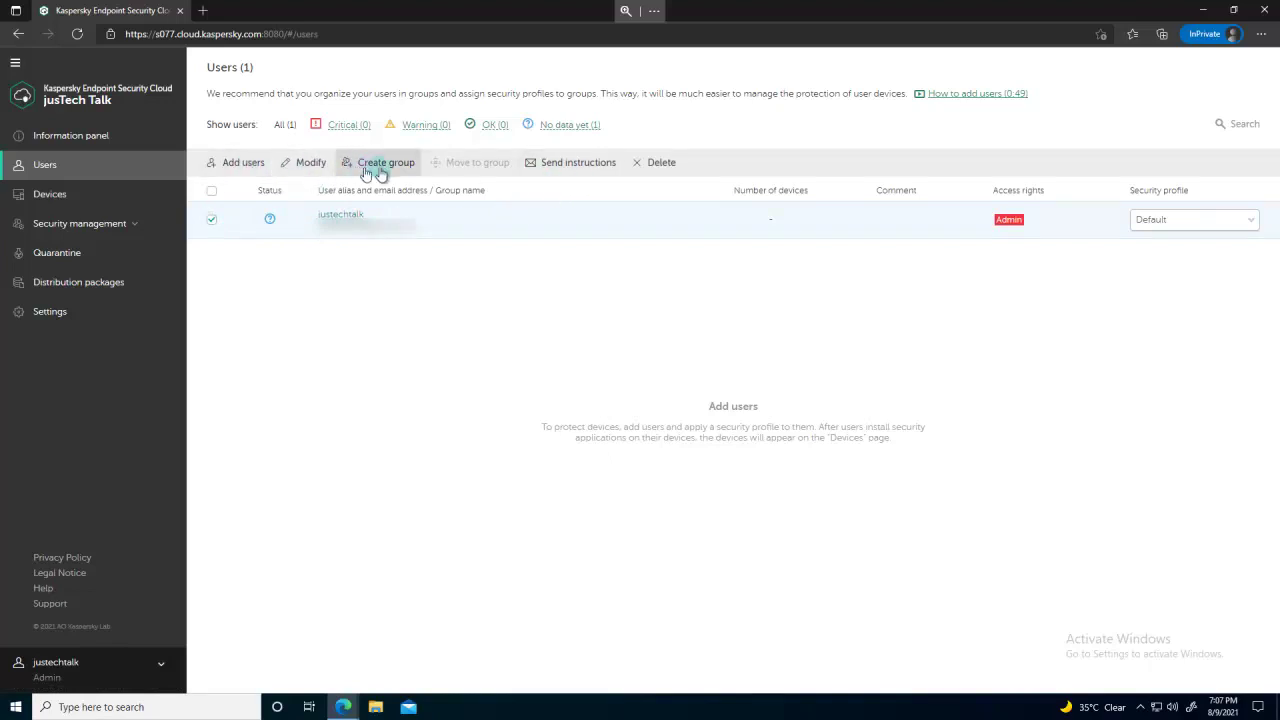
click(583, 165)
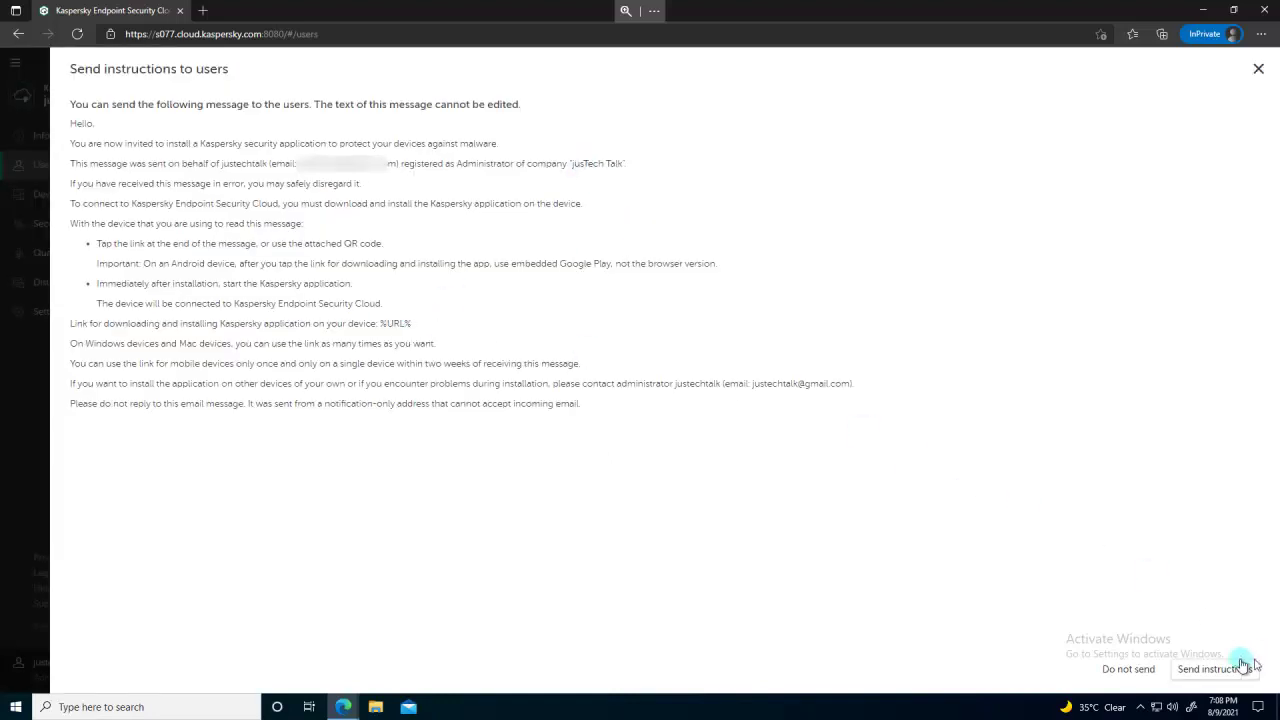
click(1215, 669)
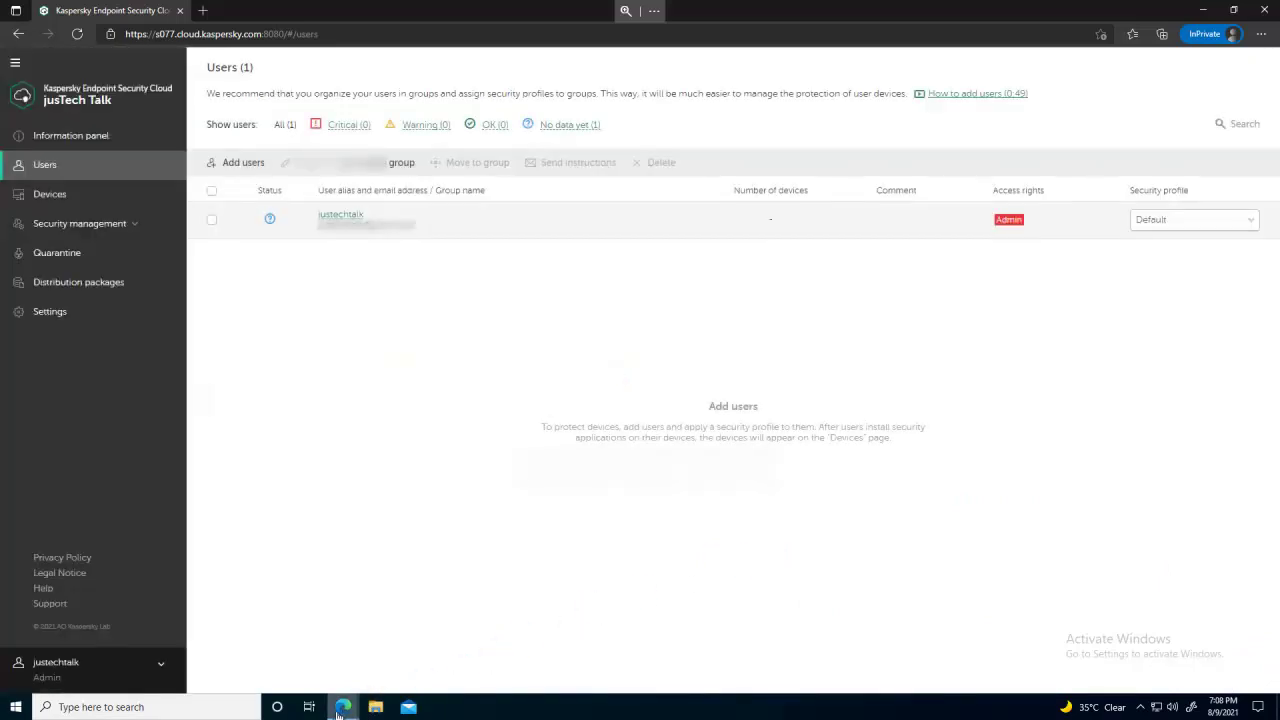
mouse_move(333, 714)
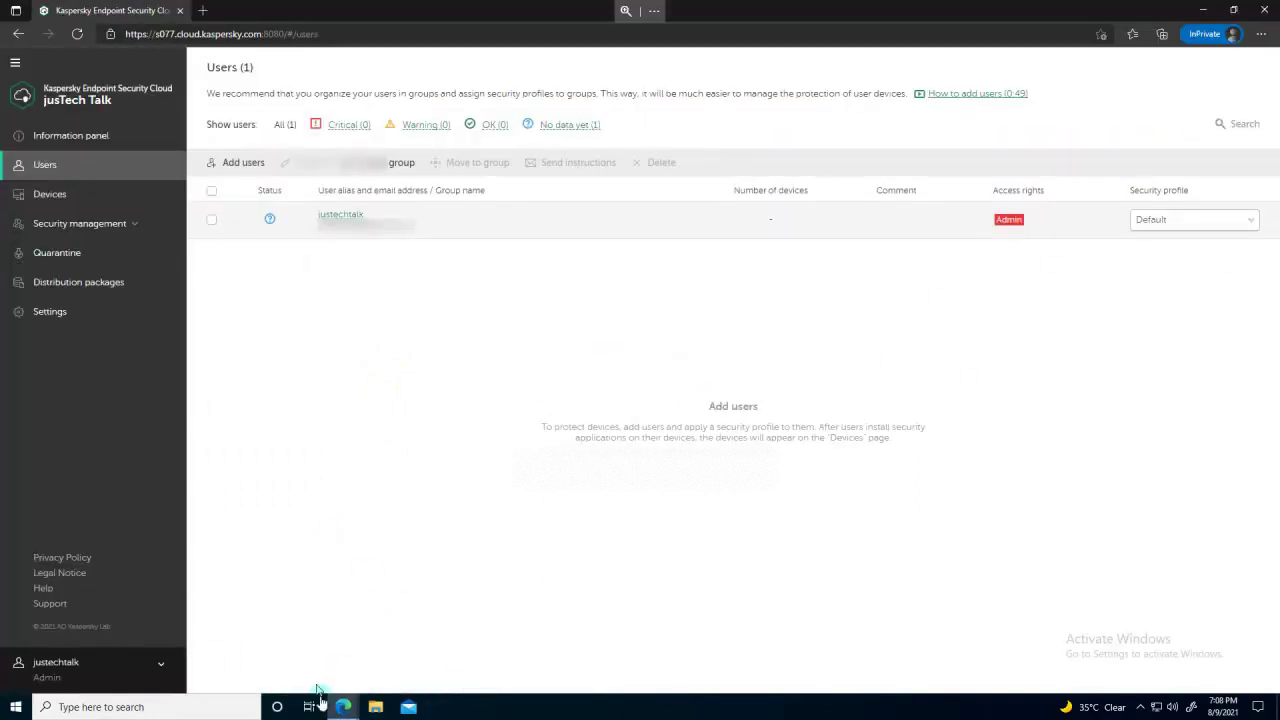
click(293, 662)
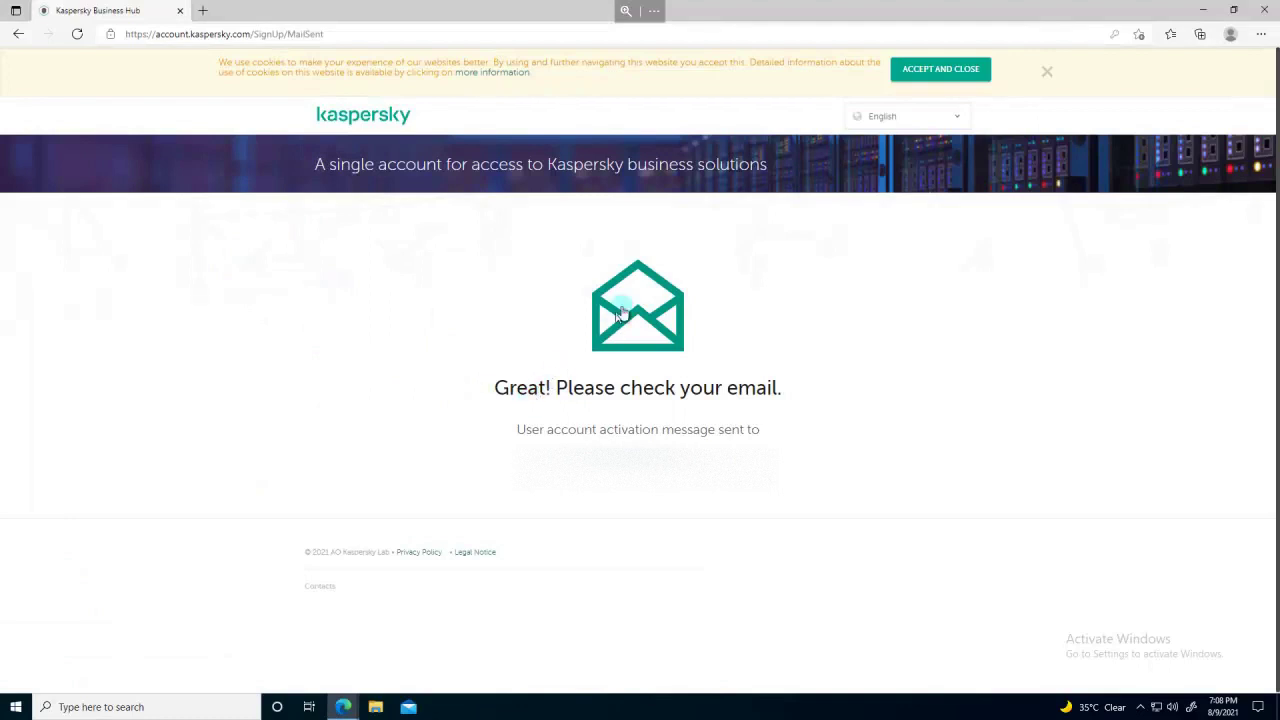
Close the Business Hub window and load gmail.com in a new tab
click(1264, 10)
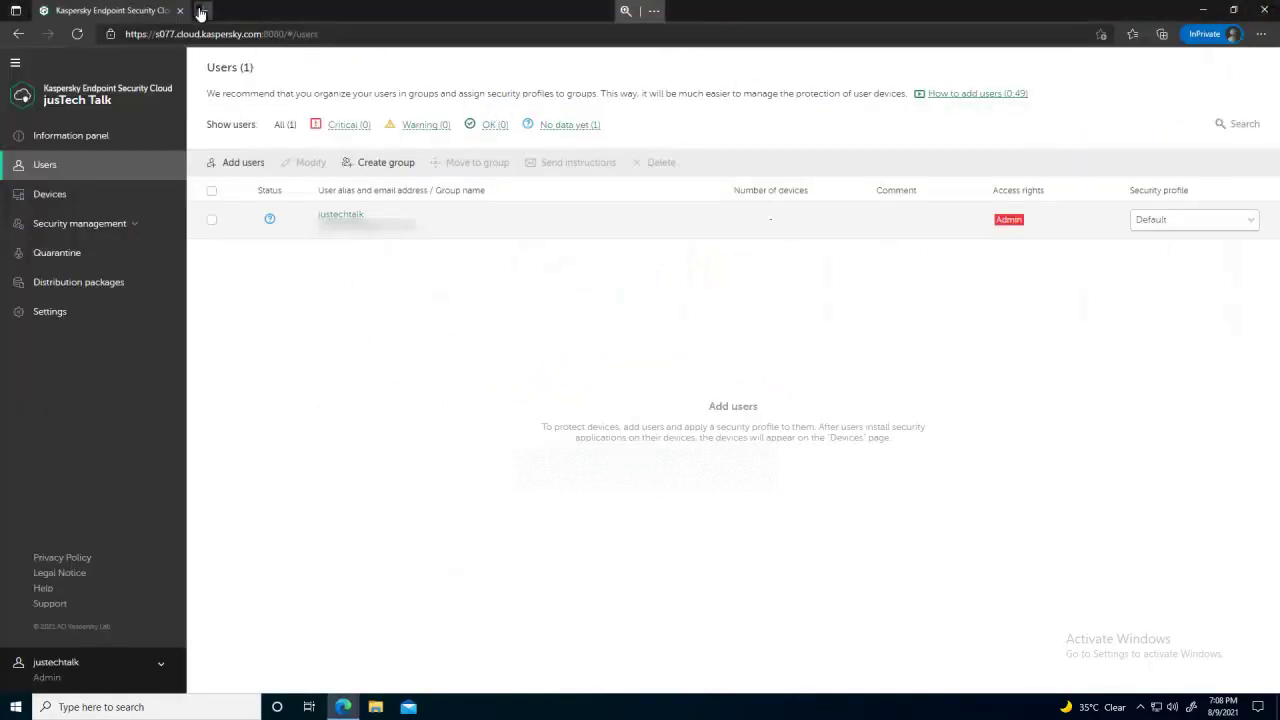
click(200, 10)
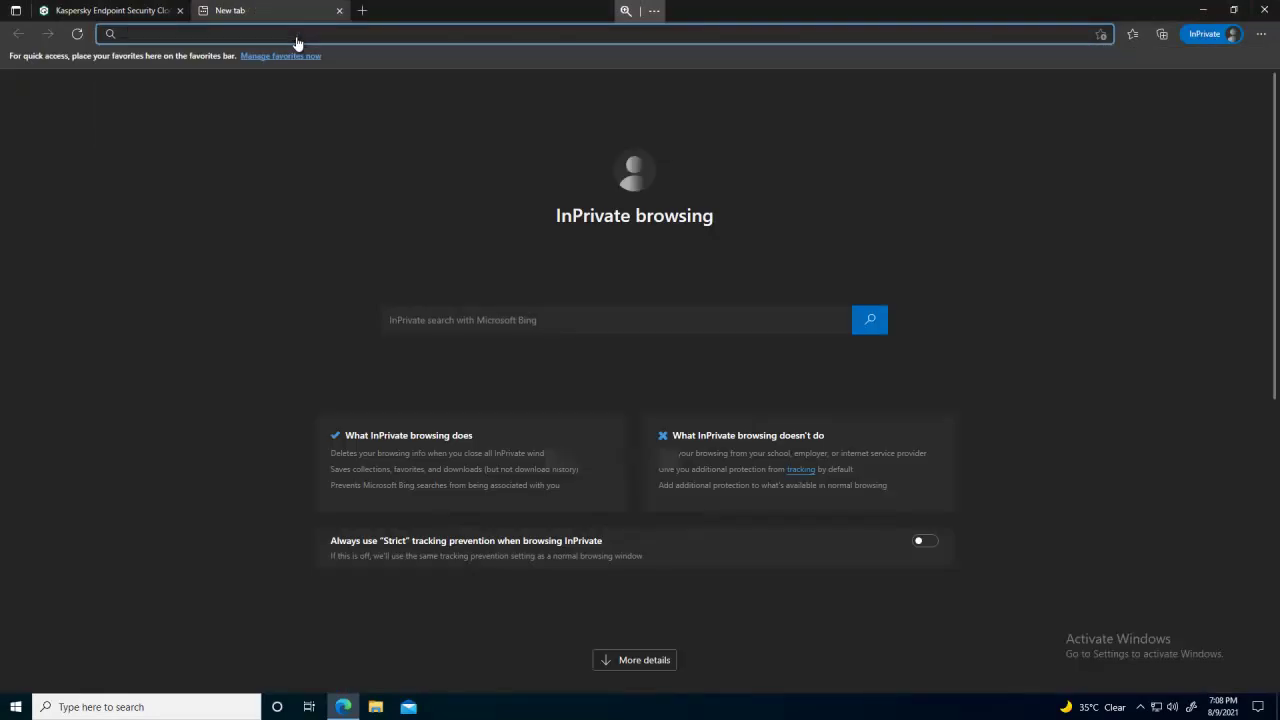
text(gmail.com)
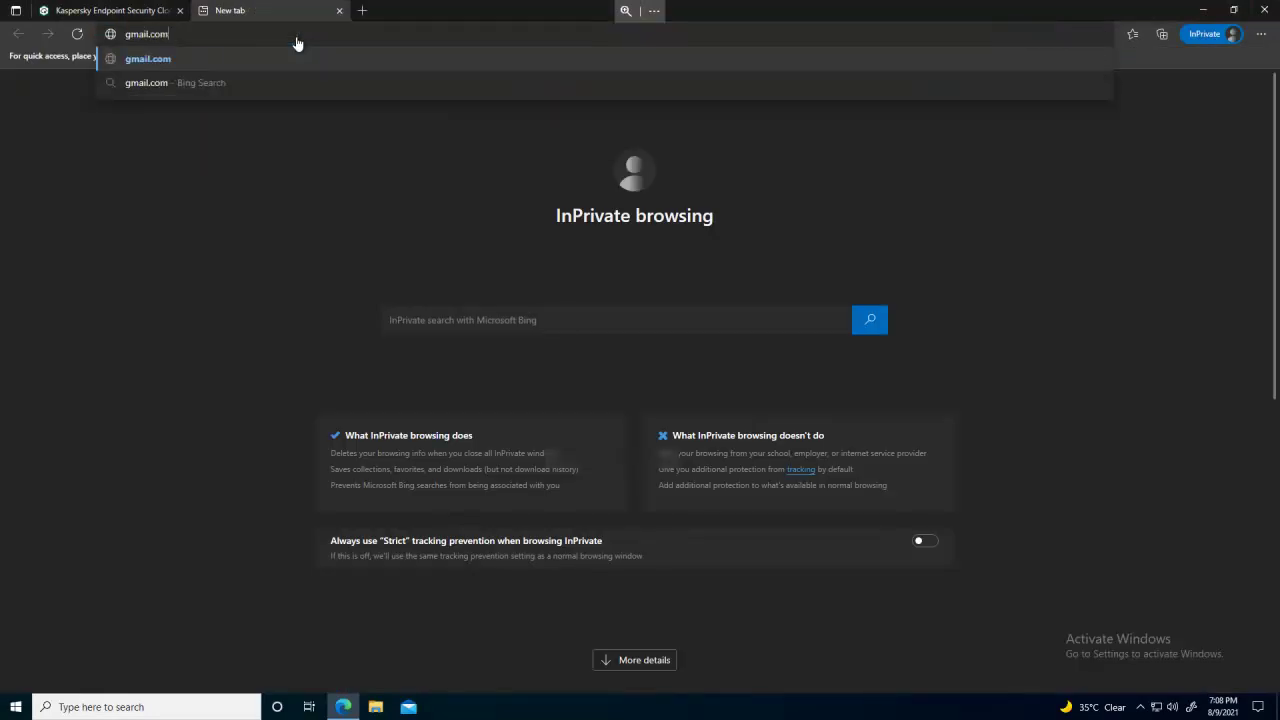
key(Return)
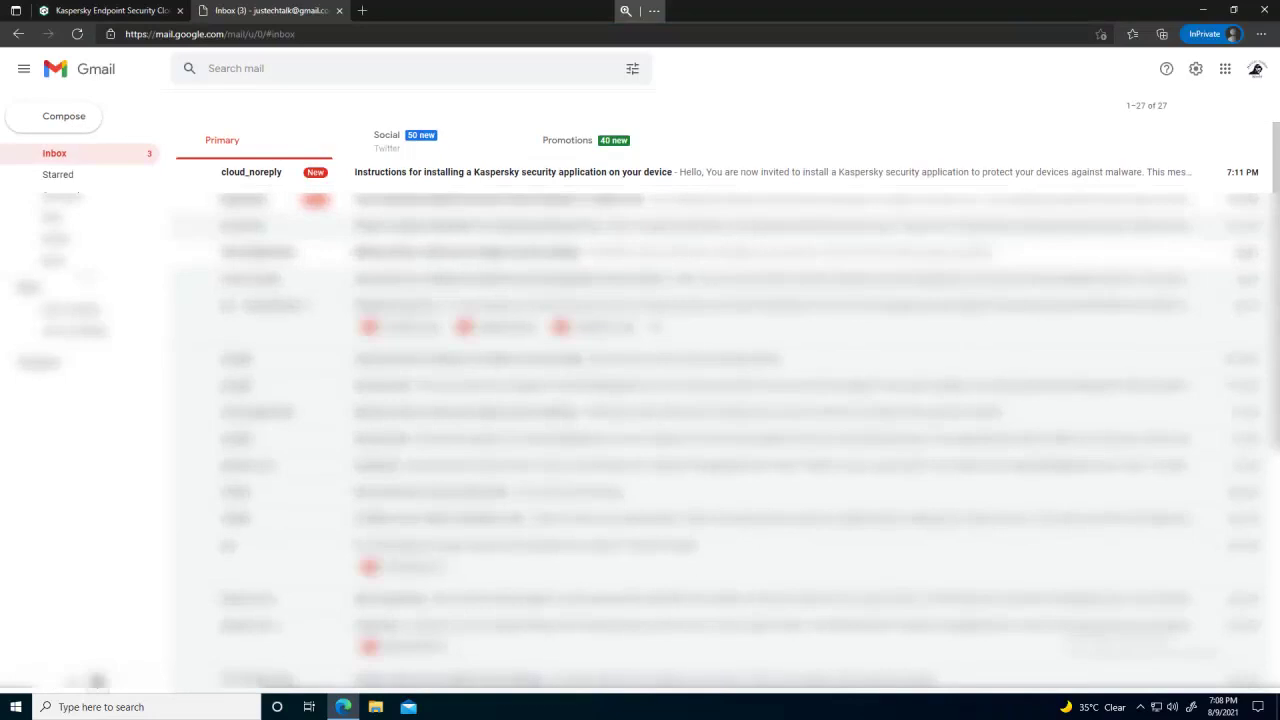
Download the Kaspersky installer from the instructions email and check the browser downloads list
click(485, 174)
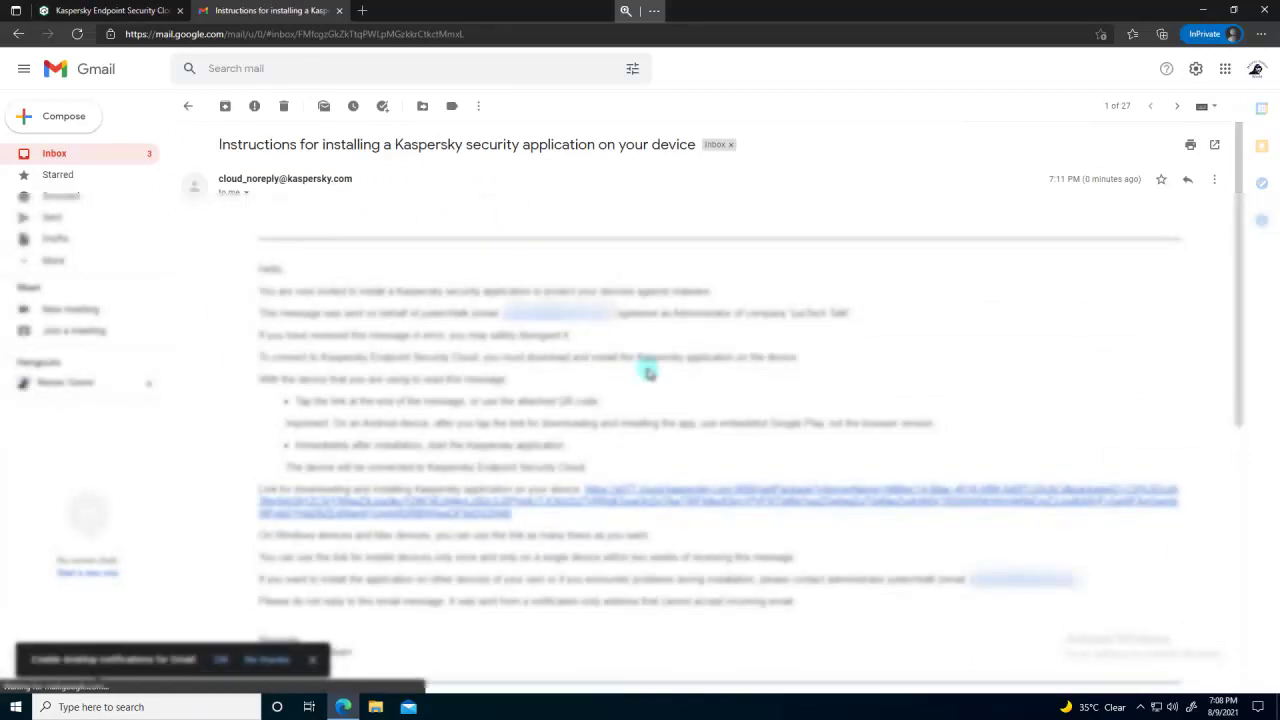
click(708, 509)
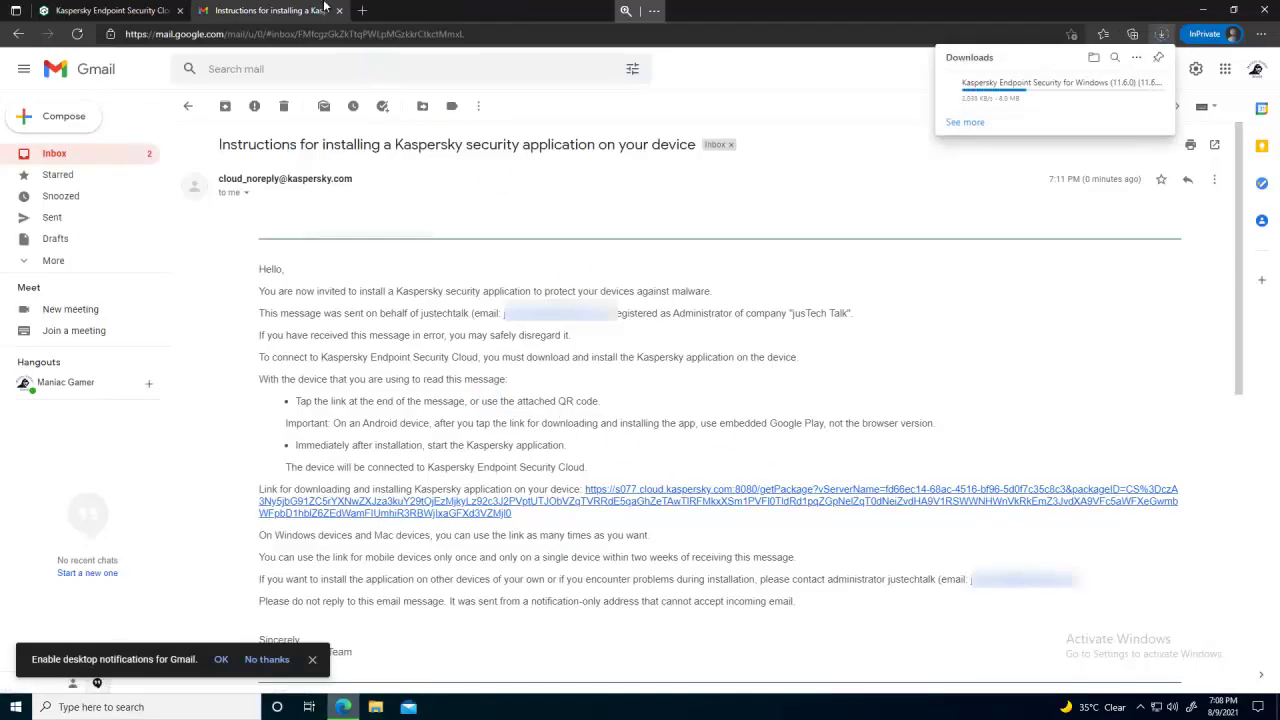
key(ctrl+w)
click(1161, 34)
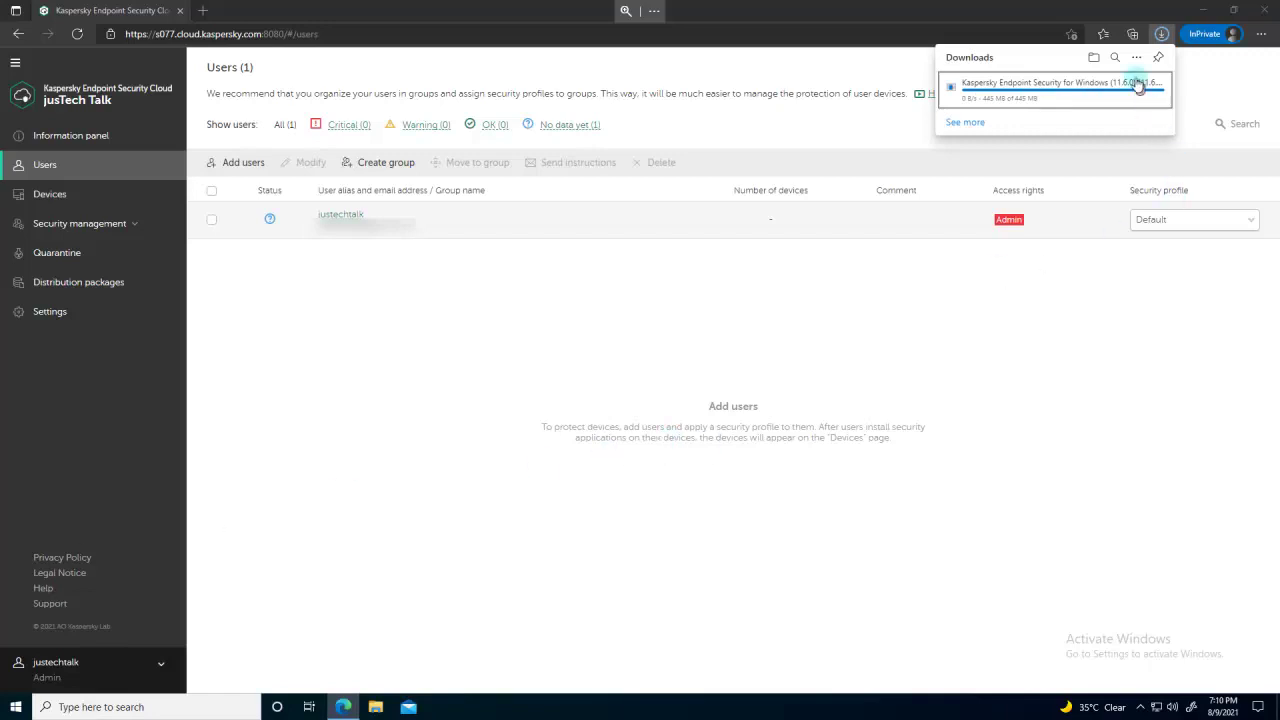
Locate the 455,946 KB Kaspersky installer in Downloads and open its context menu
click(1094, 60)
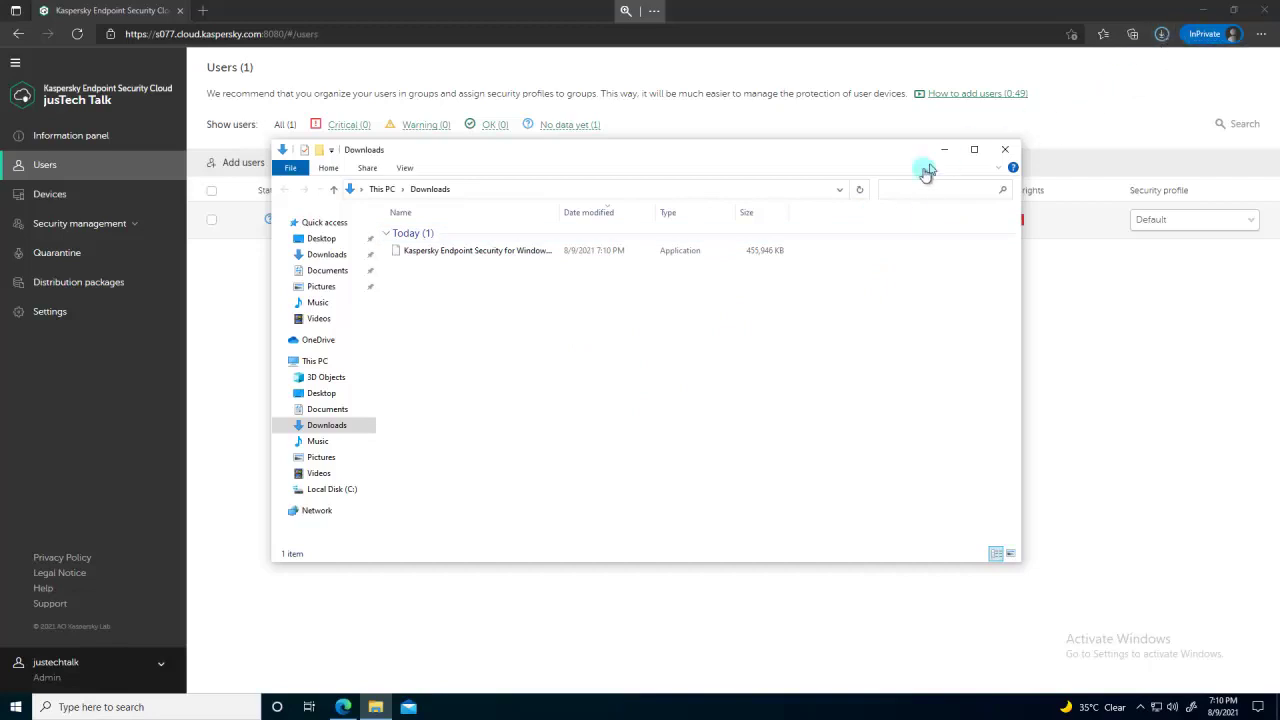
click(869, 191)
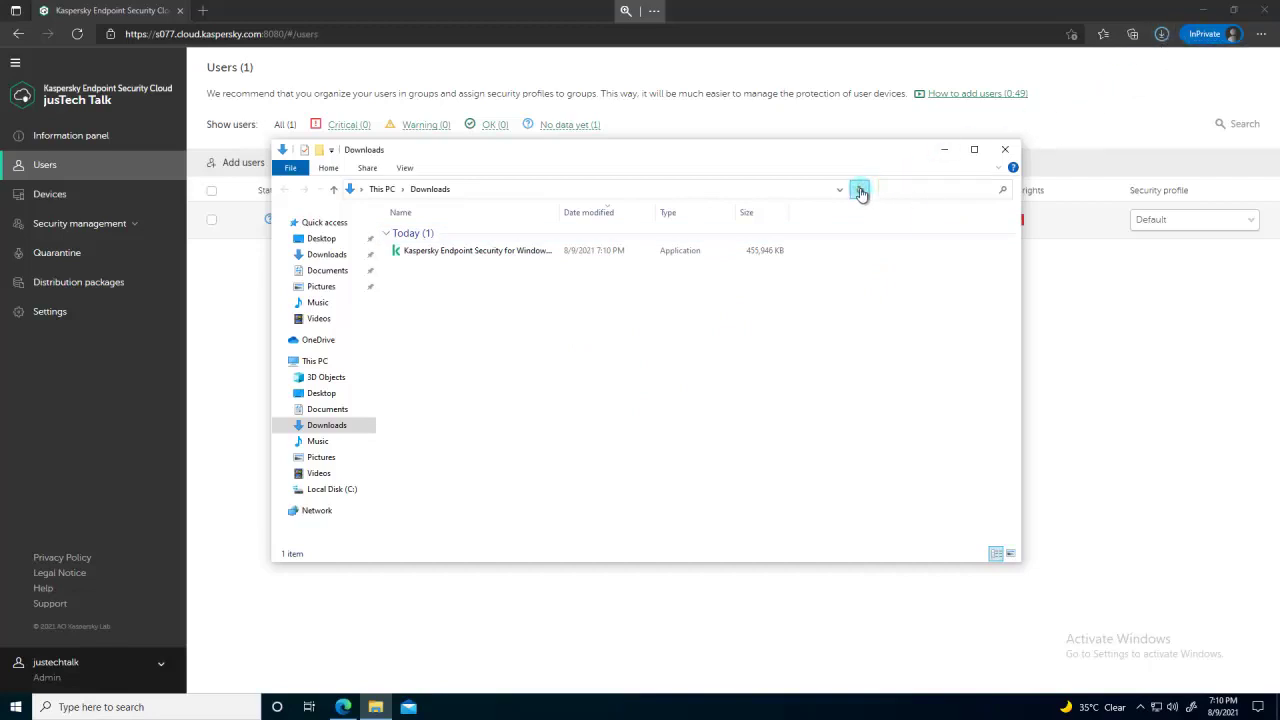
click(510, 258)
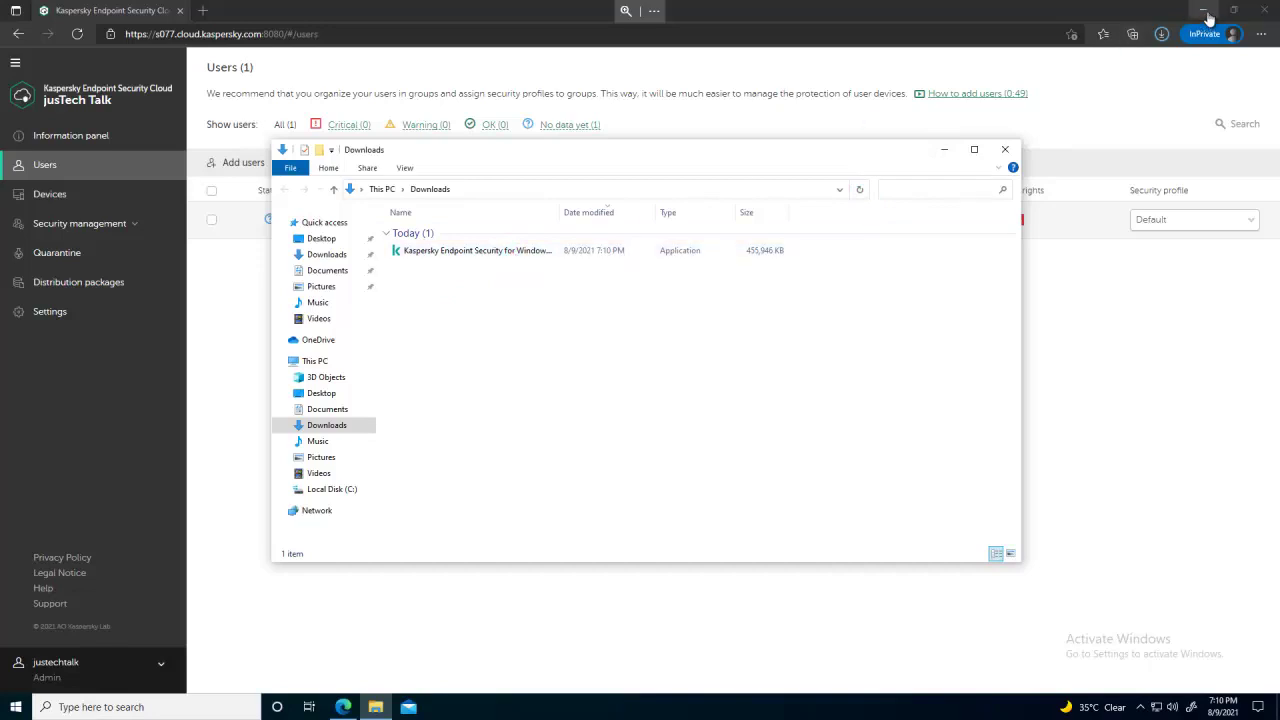
click(65, 196)
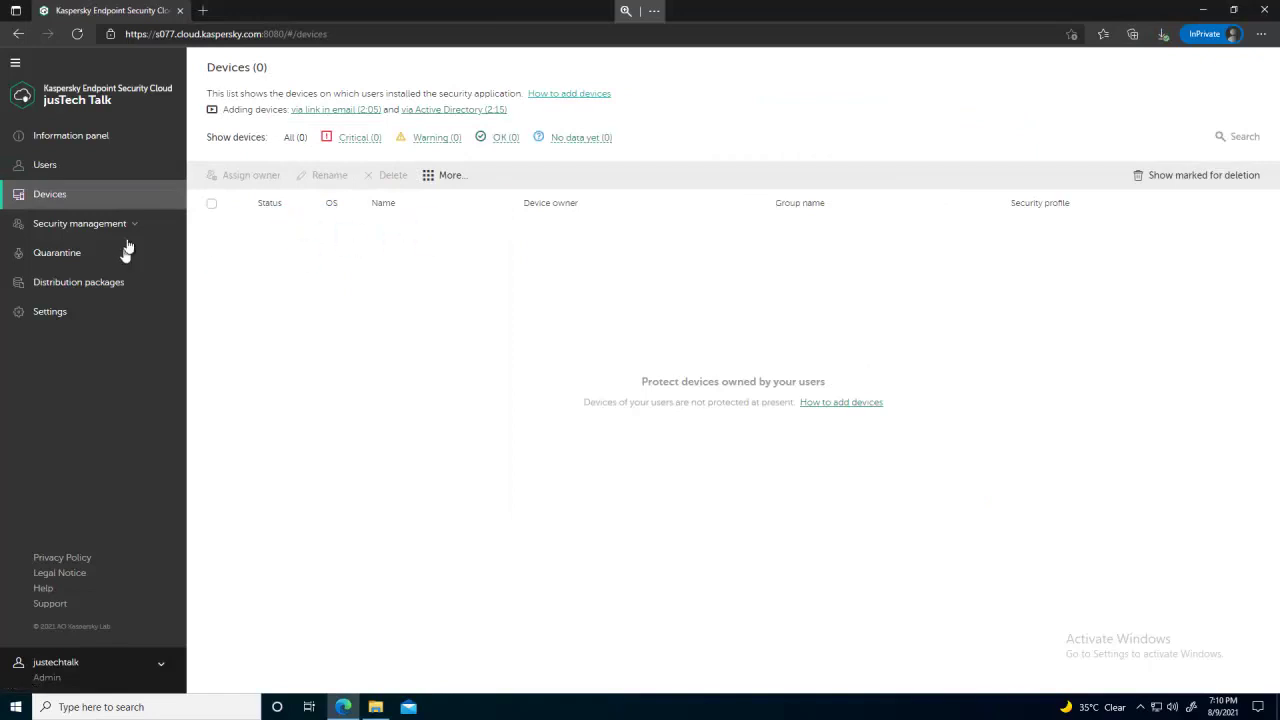
click(44, 166)
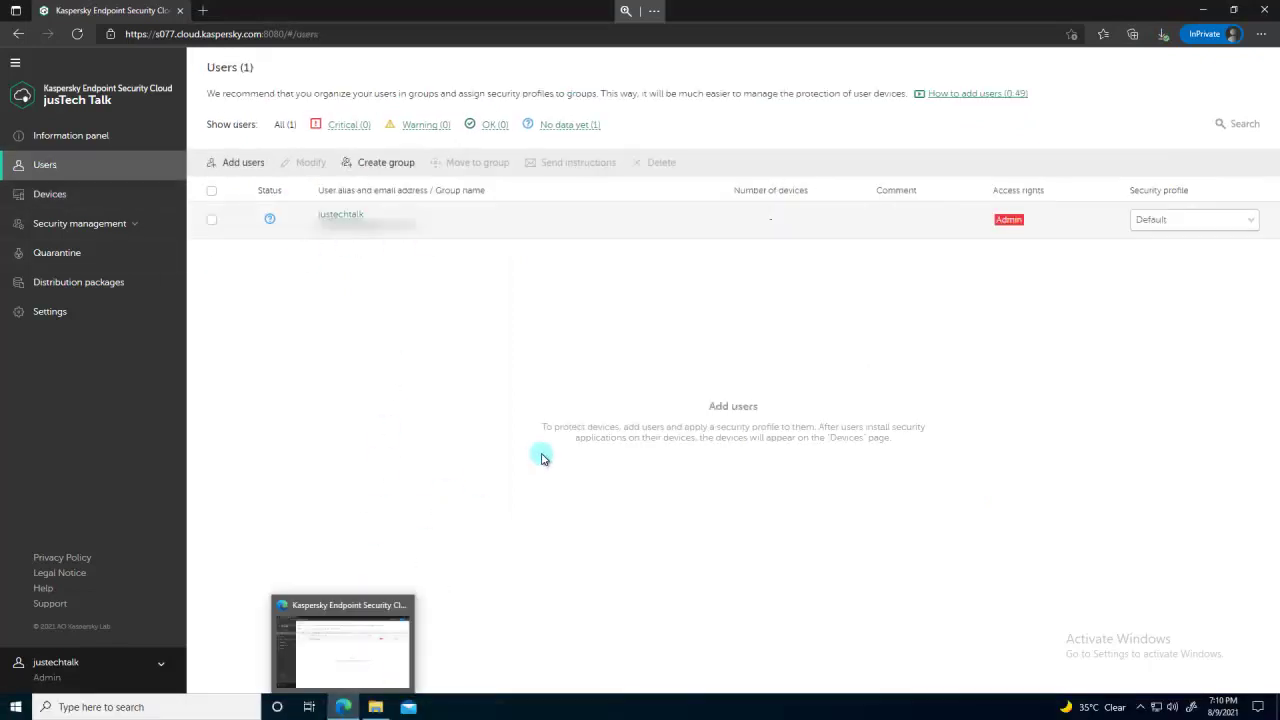
click(375, 707)
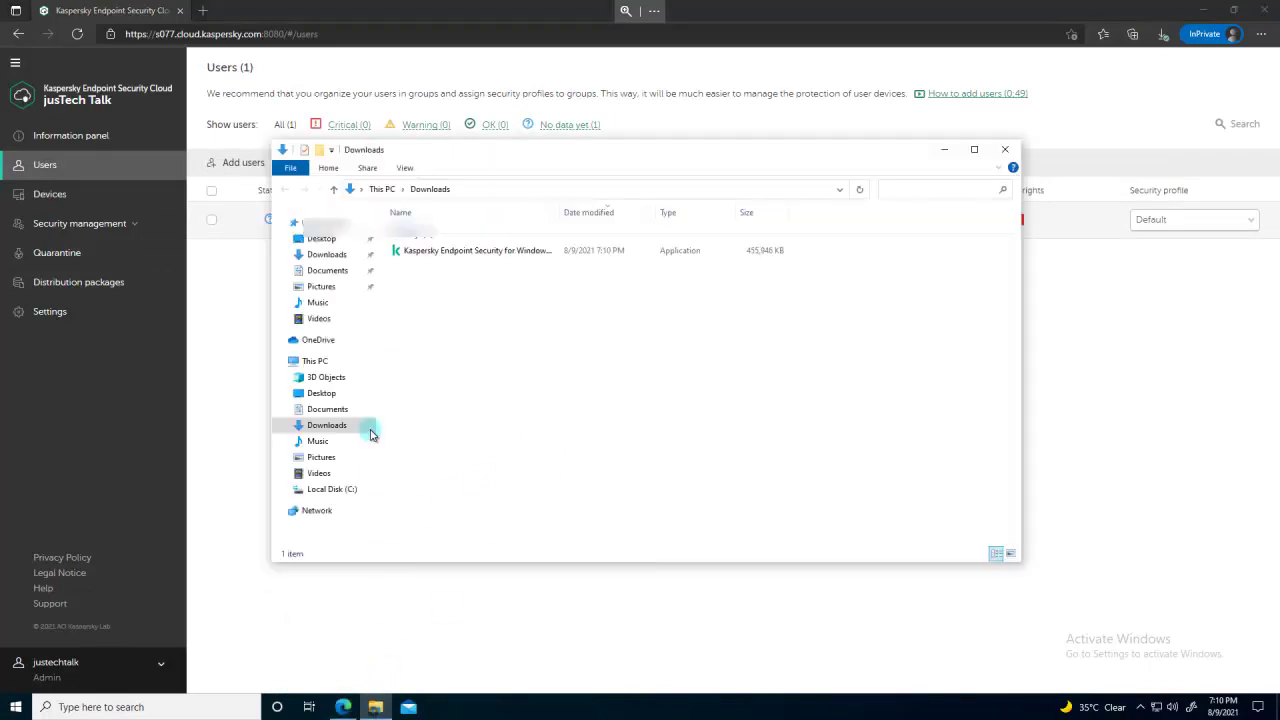
click(453, 252)
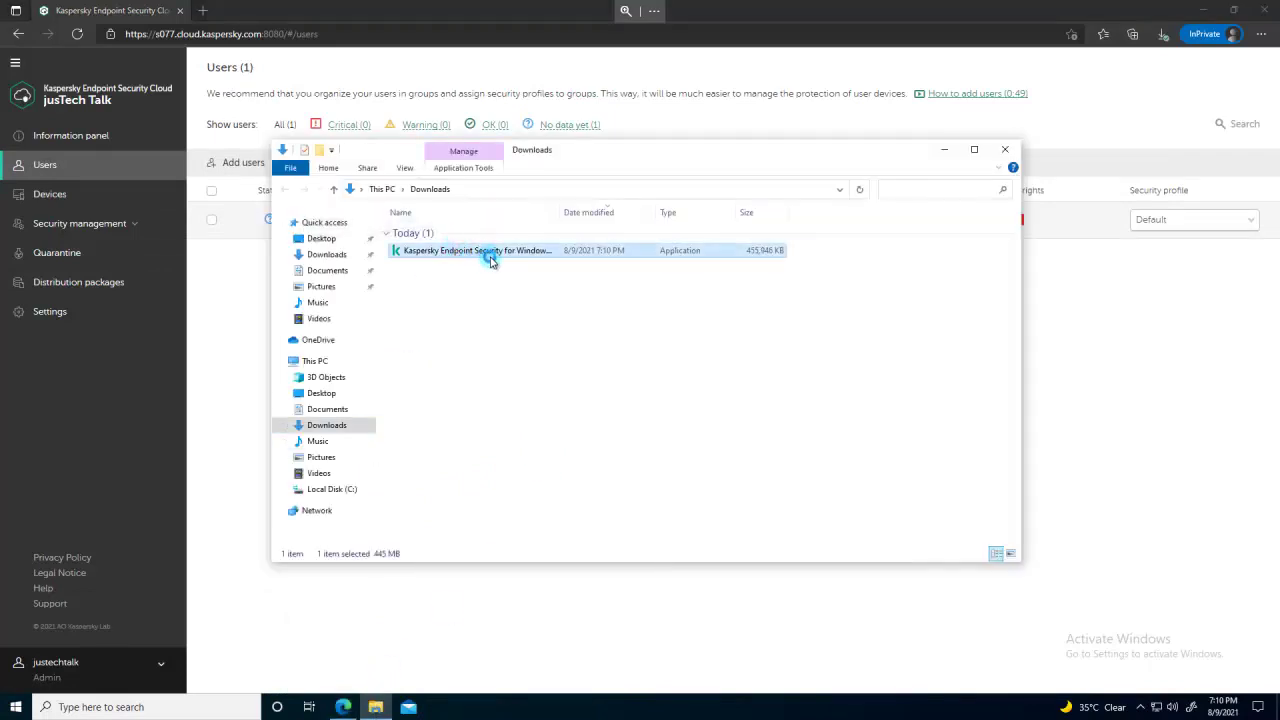
right_click(490, 260)
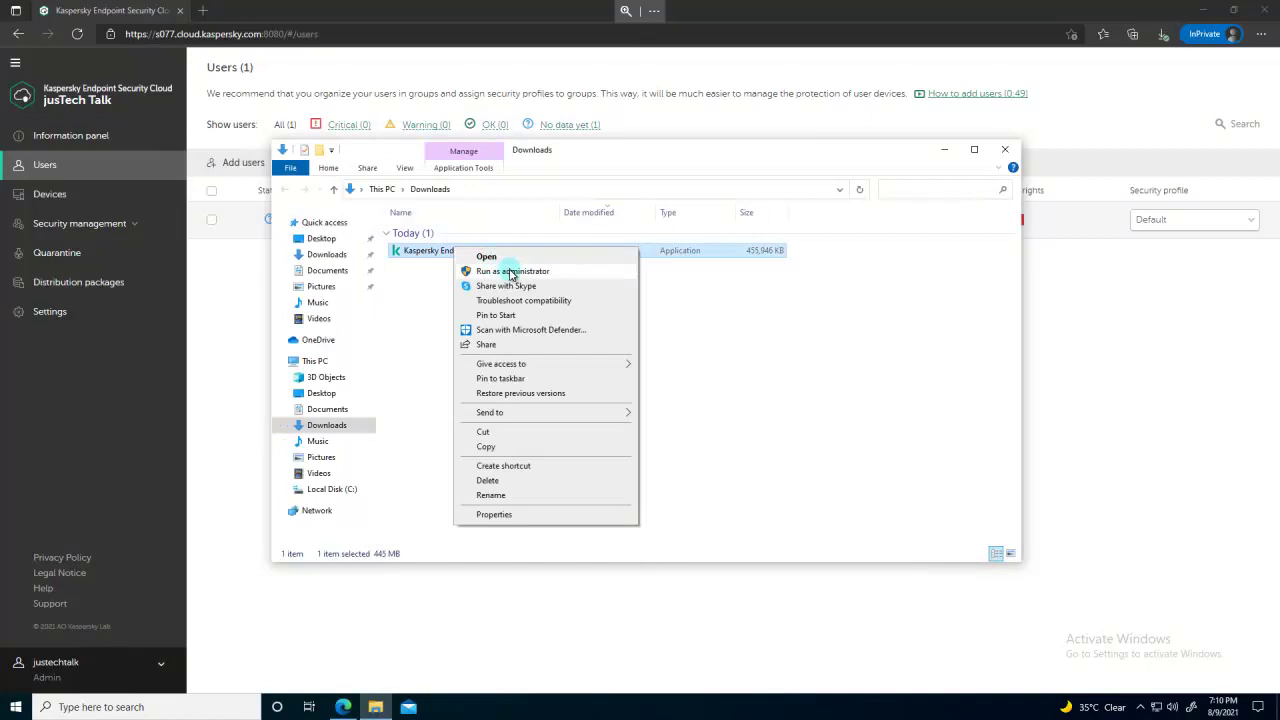
Run the installer as administrator to install Network Agent and Endpoint Security 11.6.0
click(500, 270)
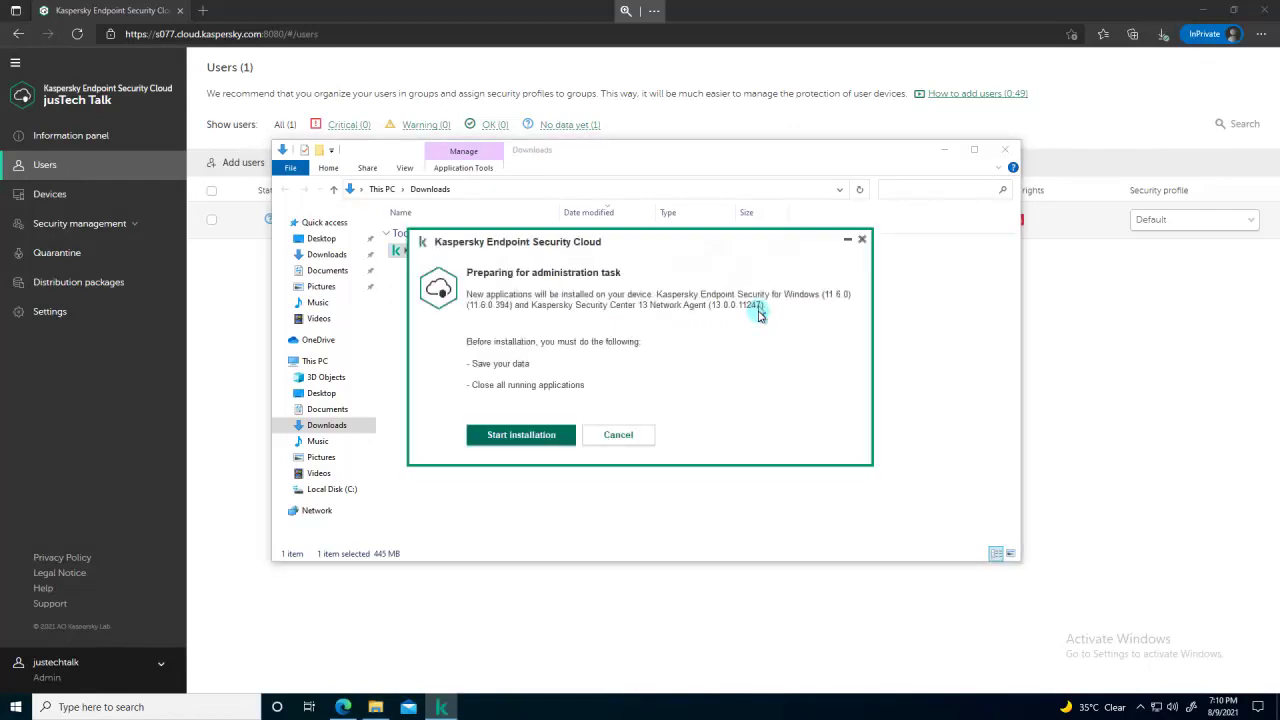
click(550, 441)
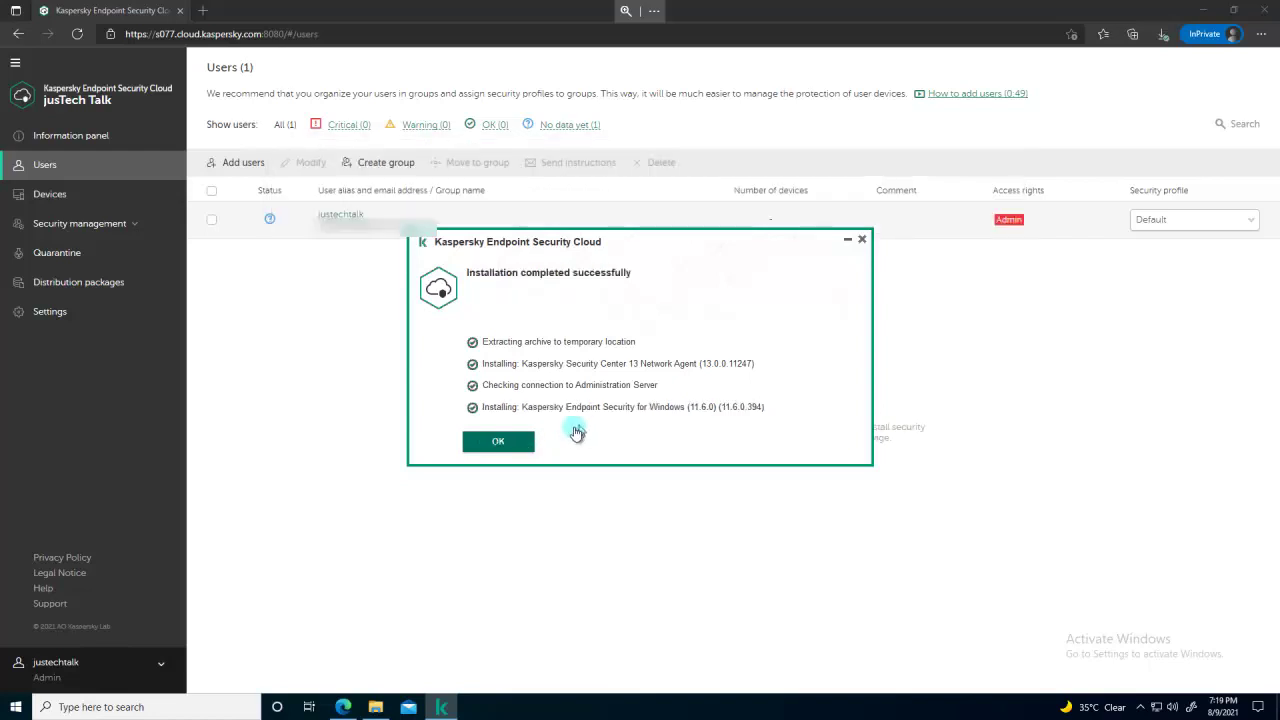
click(498, 443)
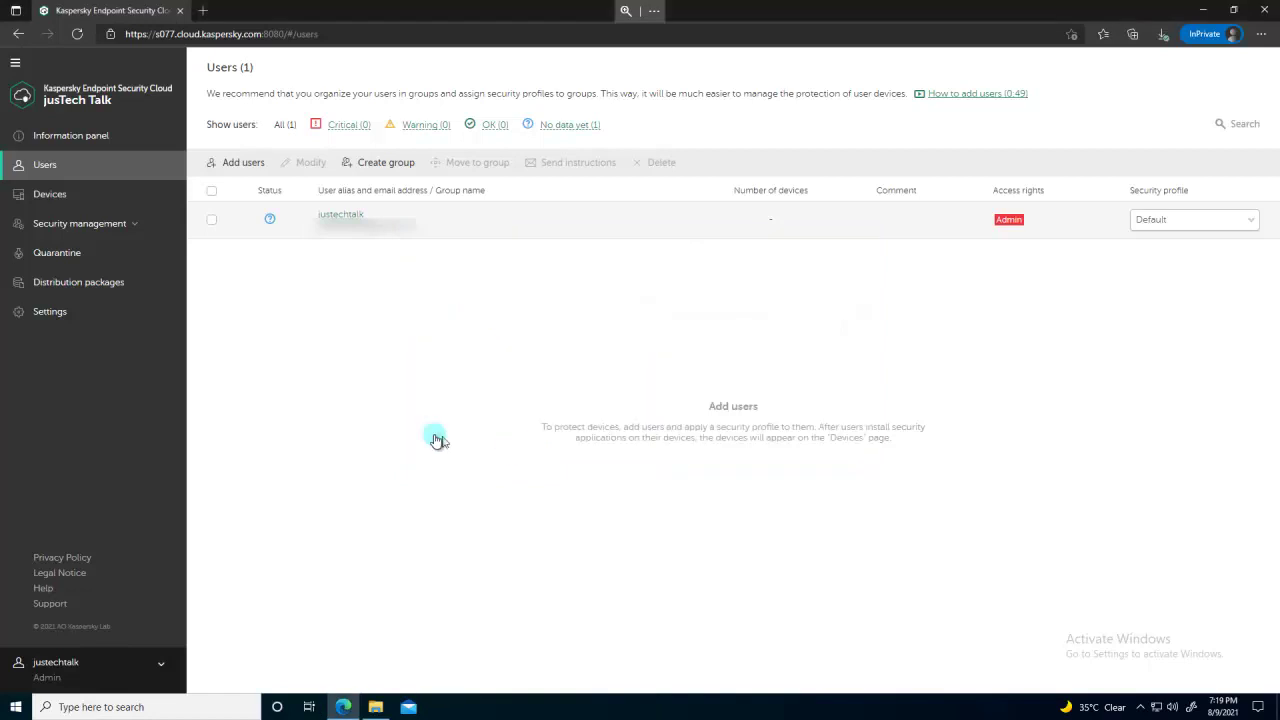
Go to Devices and wait until laptop LPT01 (Windows 10, Default profile) appears
click(60, 200)
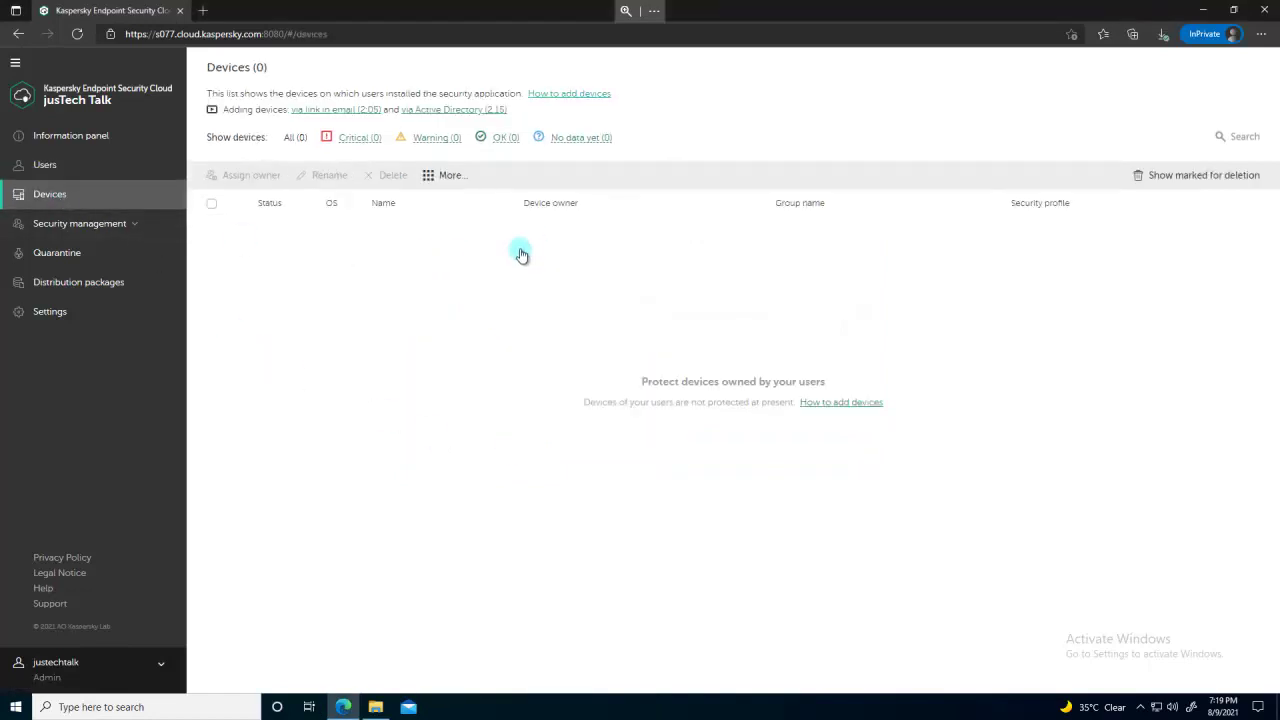
click(1140, 708)
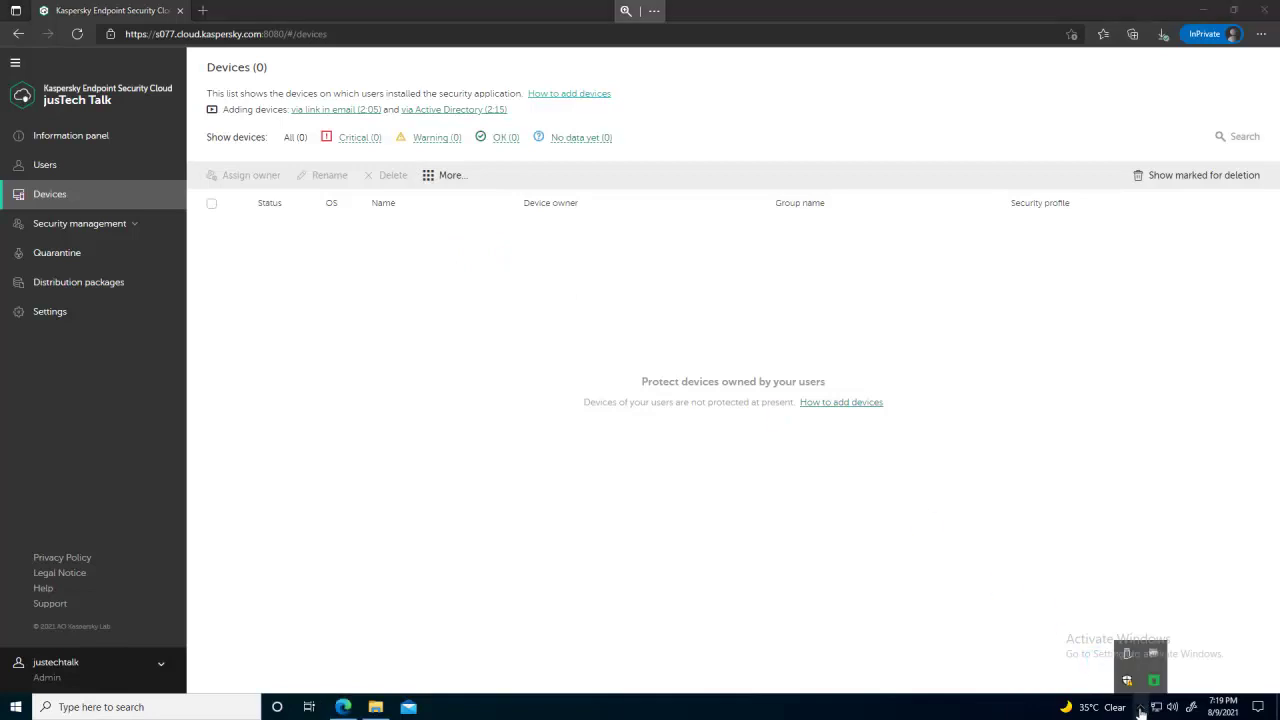
click(977, 638)
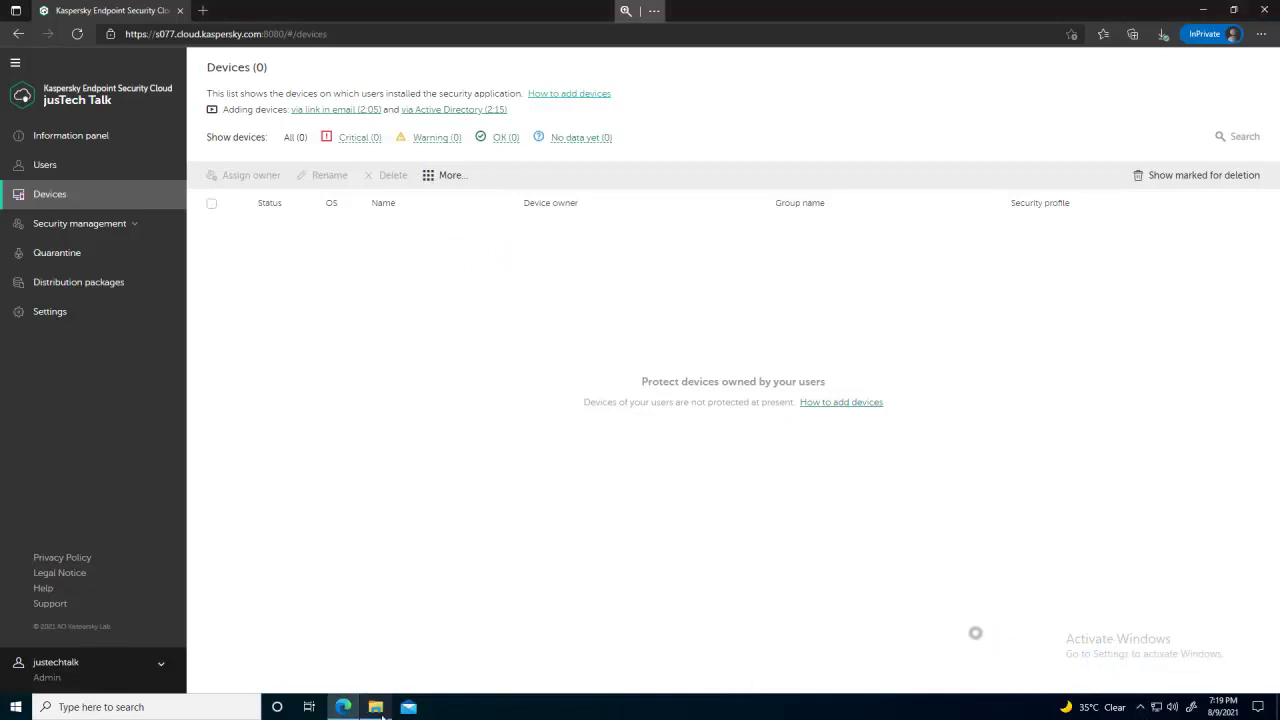
click(14, 708)
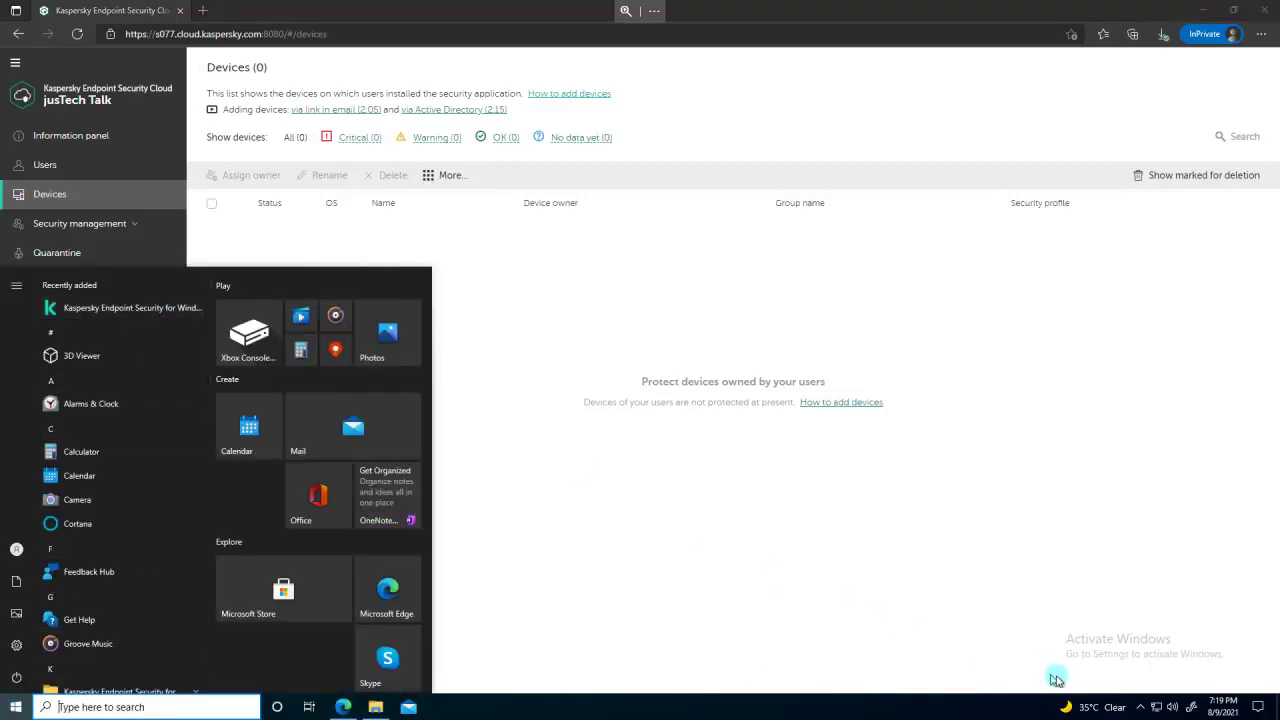
click(855, 547)
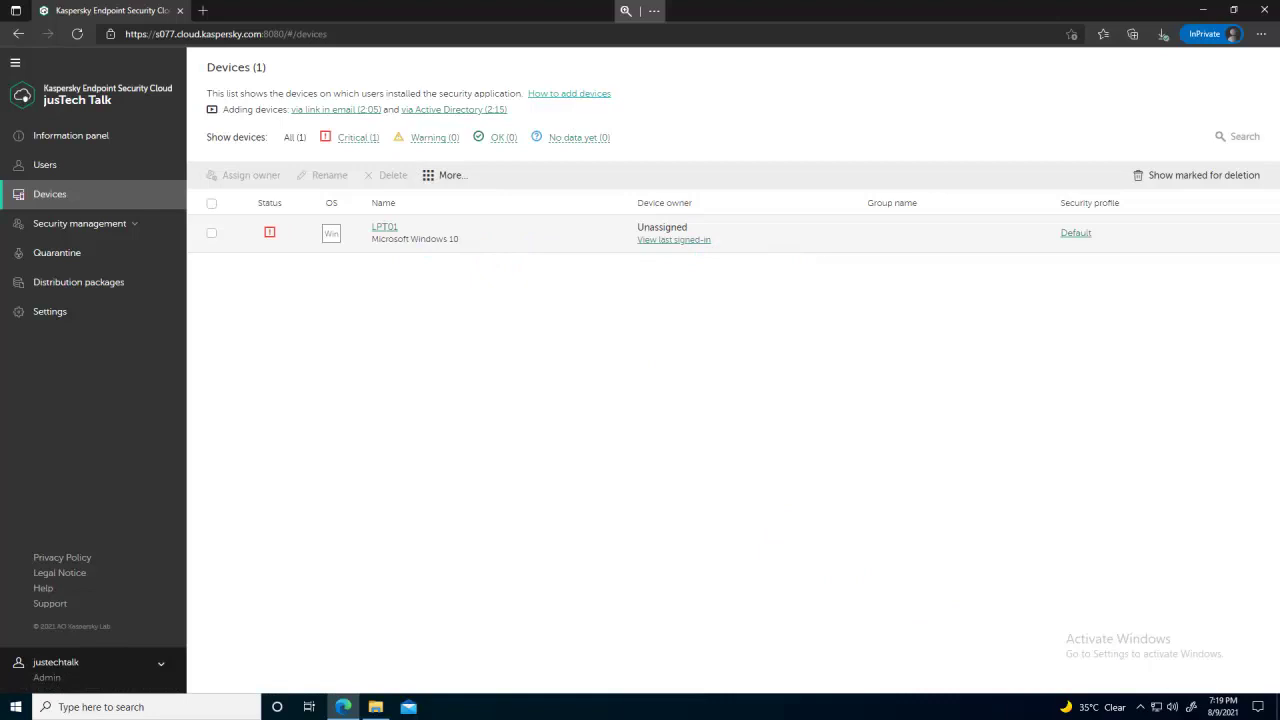
Launch Kaspersky Endpoint Security for Windows from its icon in the hidden system tray
click(1141, 708)
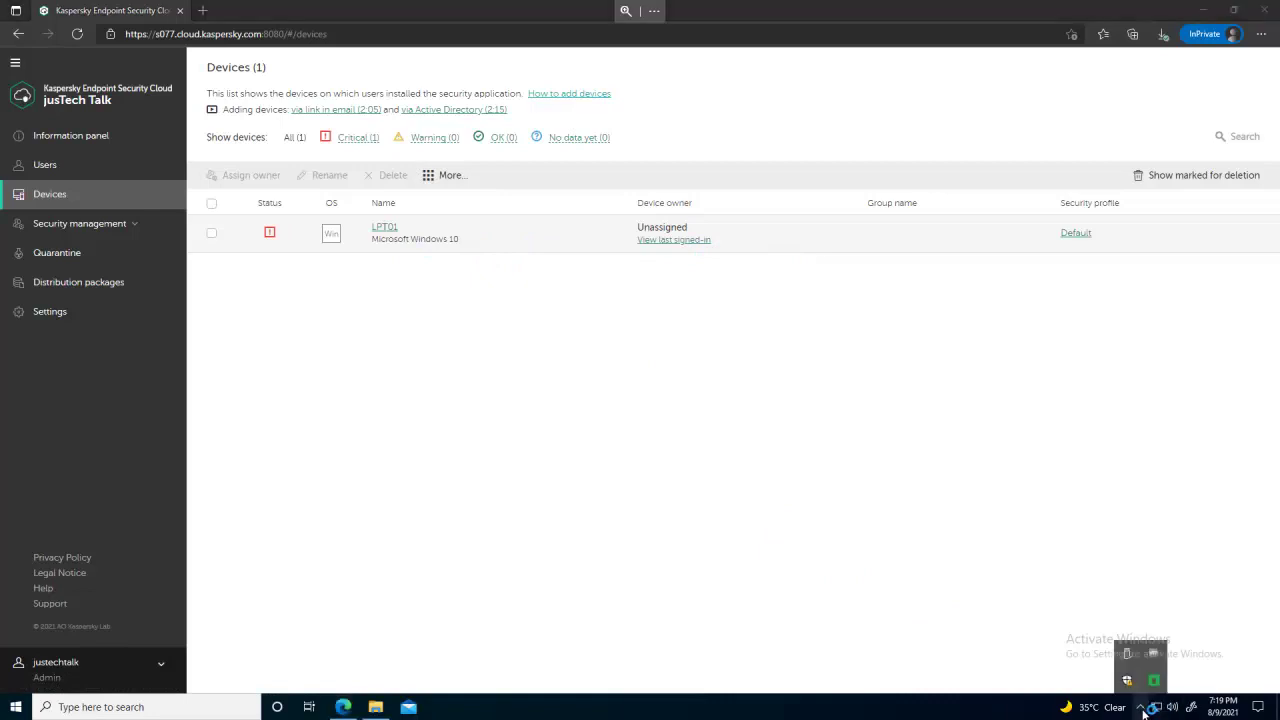
click(663, 588)
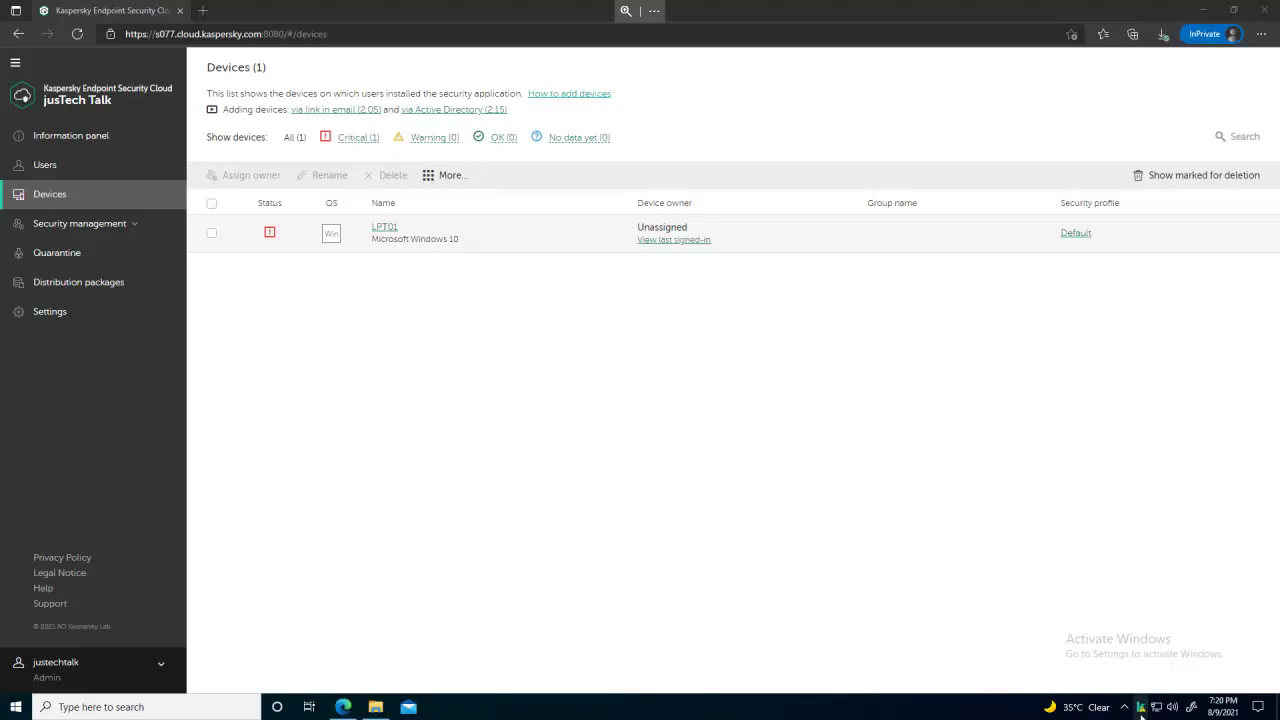
double_click(1141, 714)
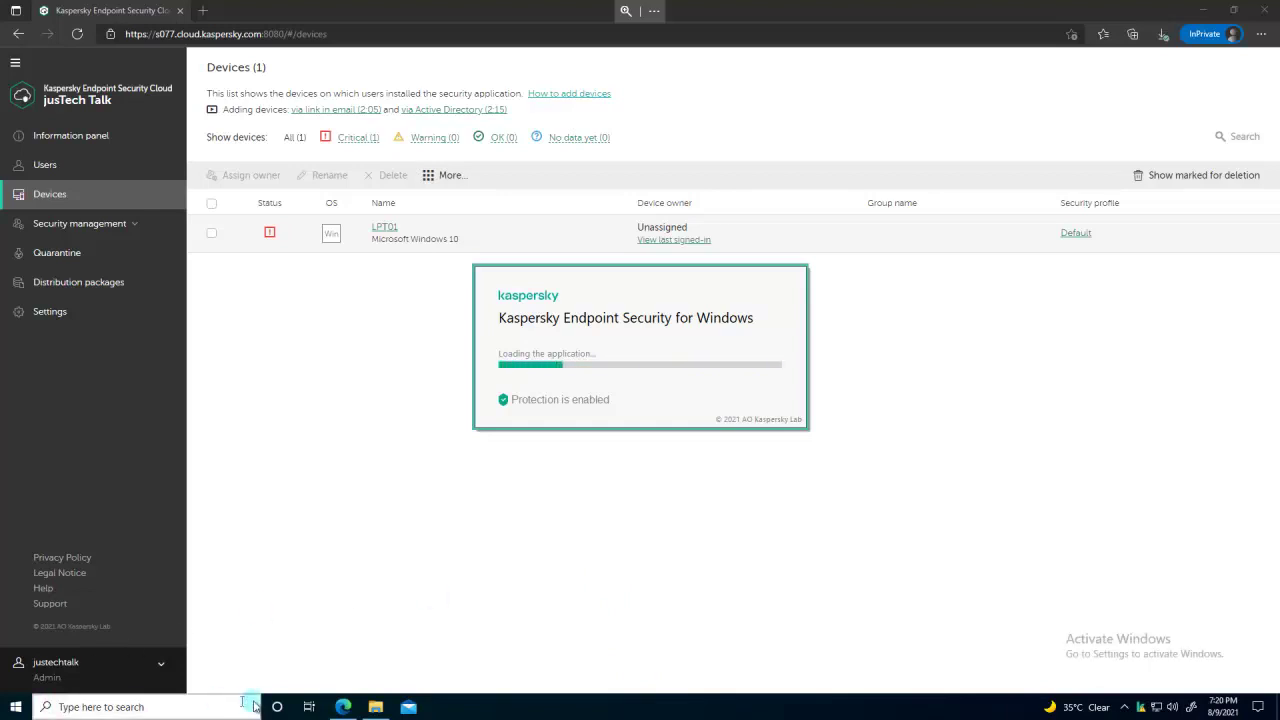
Browse to C:\Program Files (x86)\Kaspersky Lab\NetworkAgent and run klcsngtgui
click(375, 707)
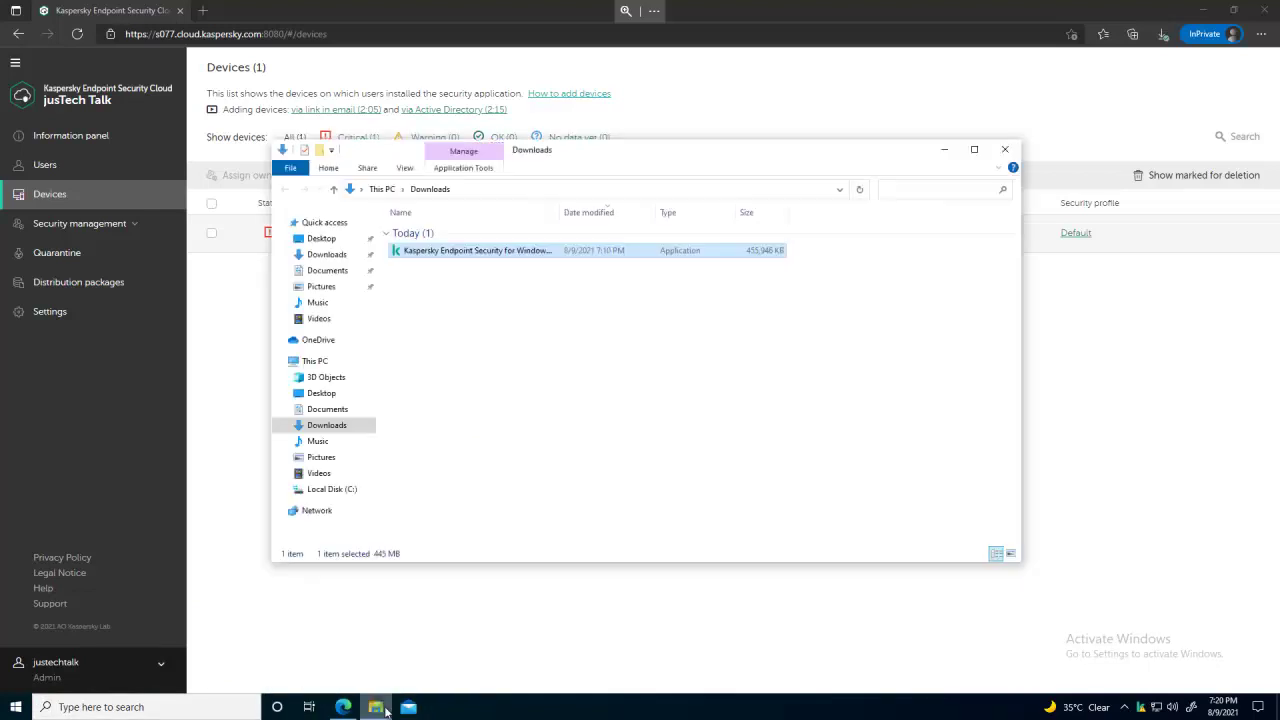
click(335, 489)
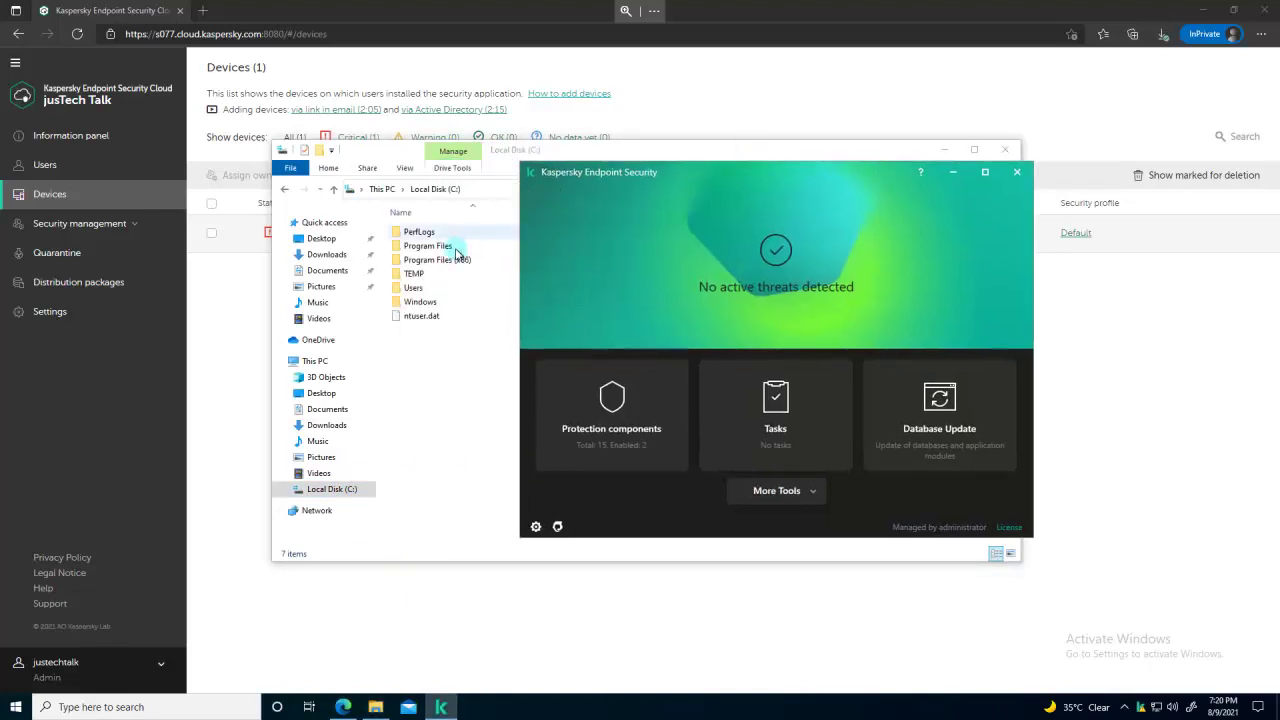
double_click(443, 259)
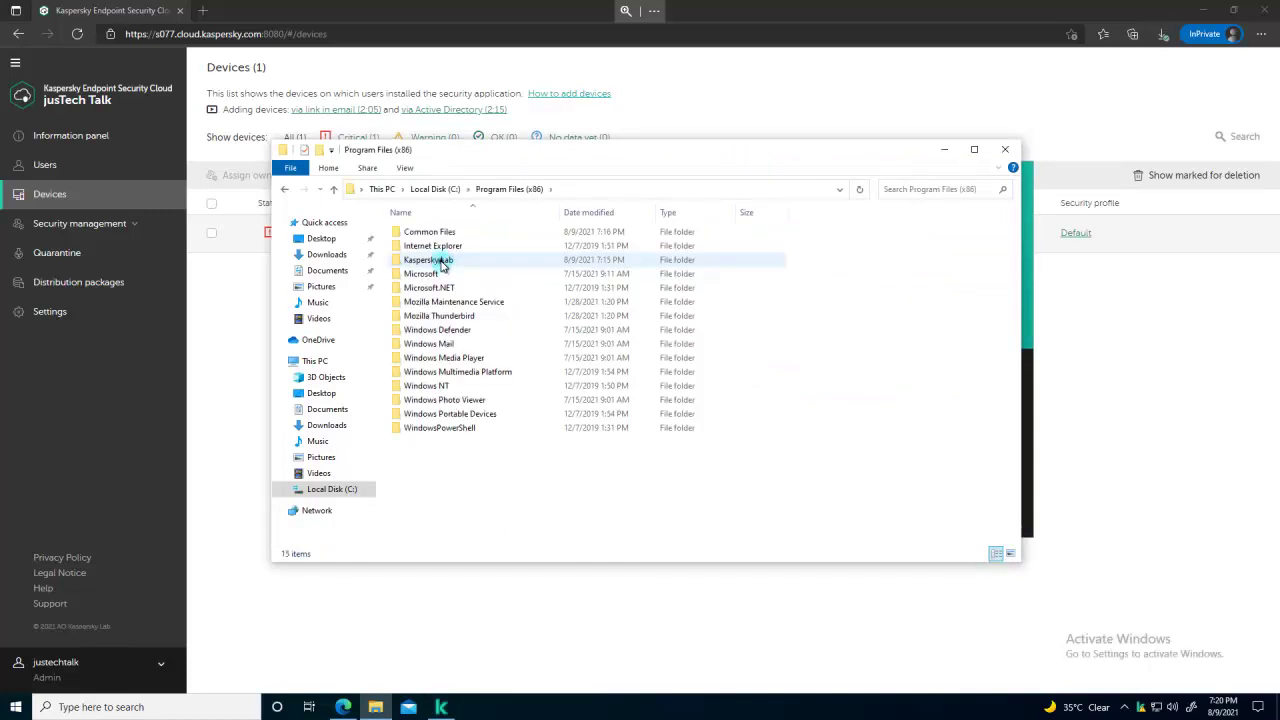
double_click(441, 262)
click(431, 250)
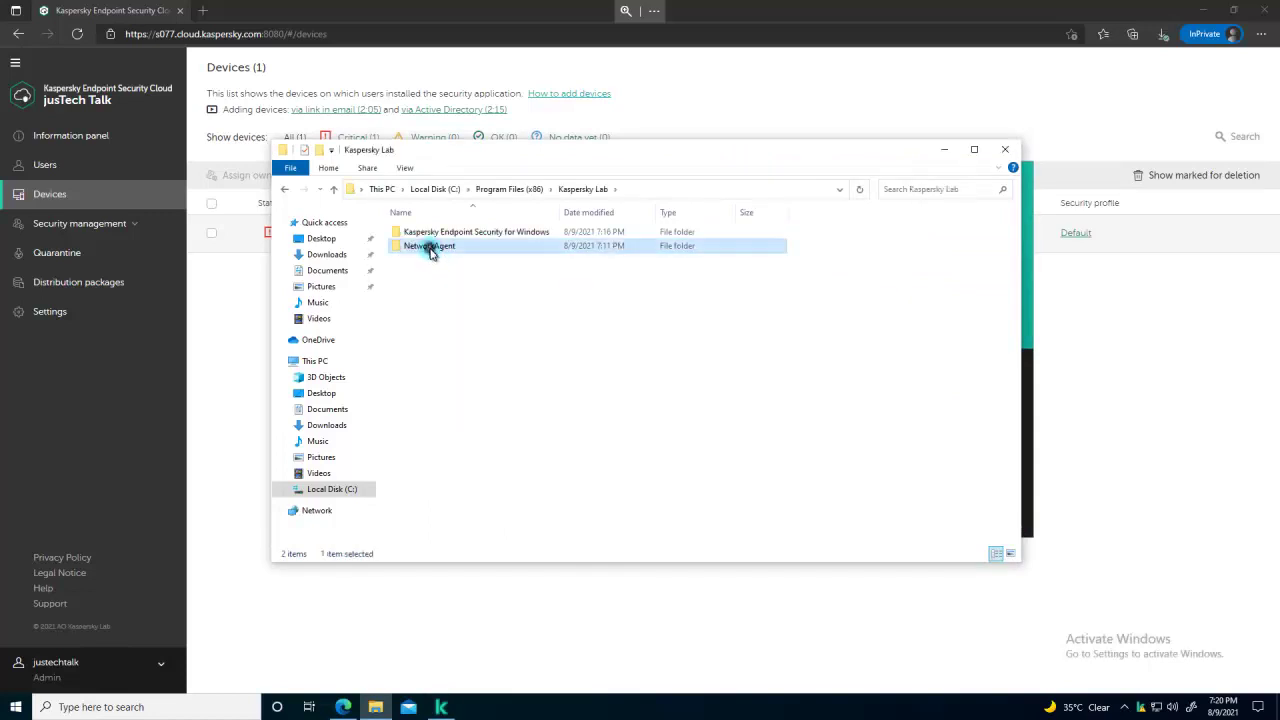
double_click(431, 250)
scroll(470, 420, down, 10)
scroll(470, 420, down, 20)
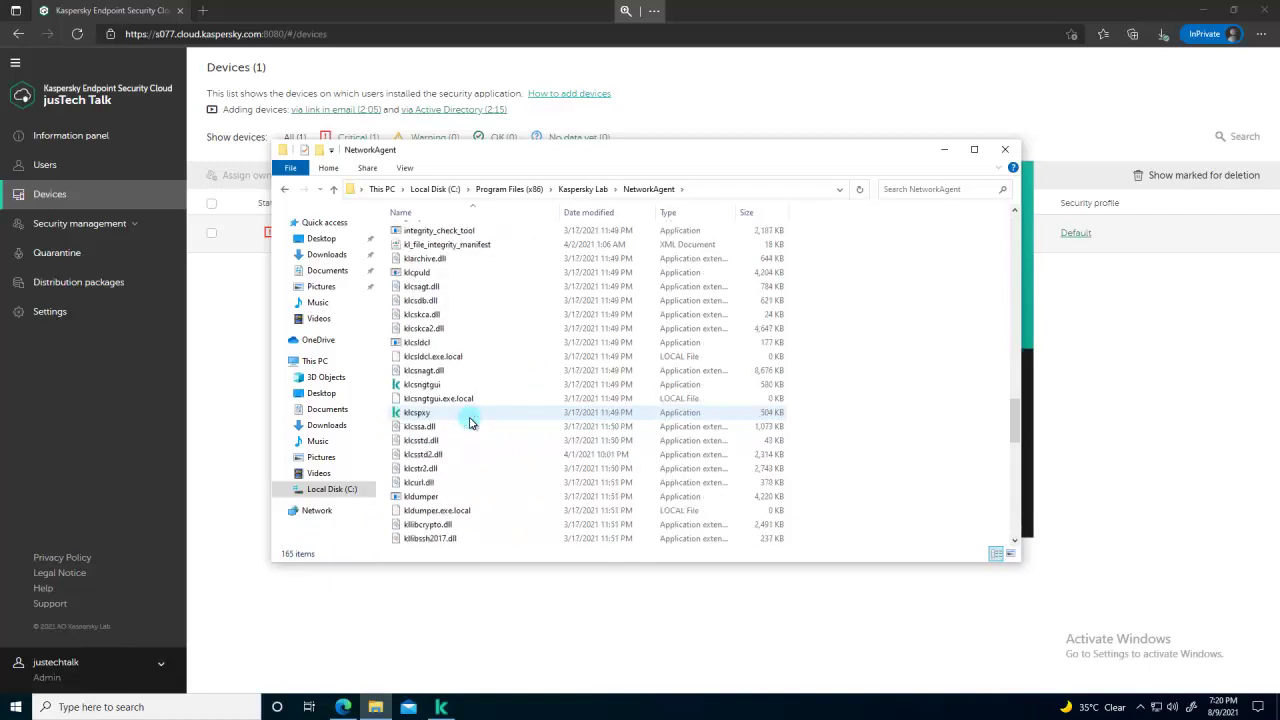
scroll(470, 422, down, 1)
click(428, 343)
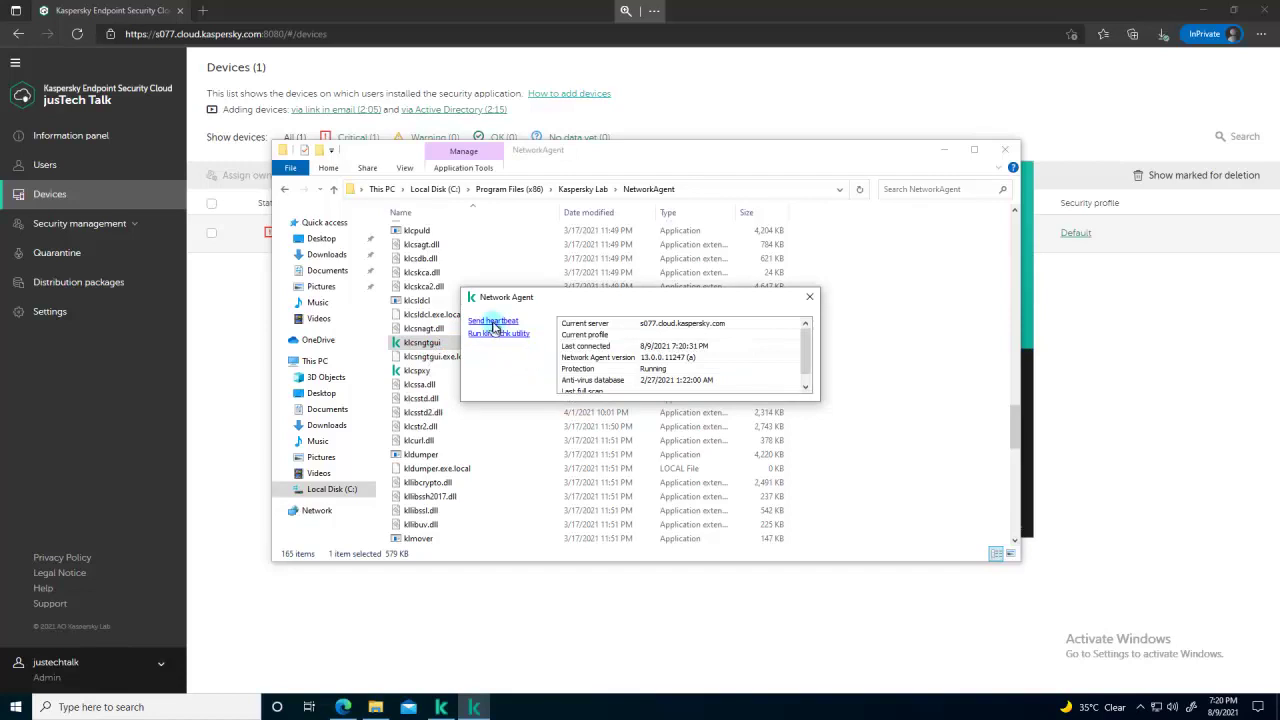
Send a heartbeat, run the klnagchk check to confirm the server connection, then close both windows
click(491, 322)
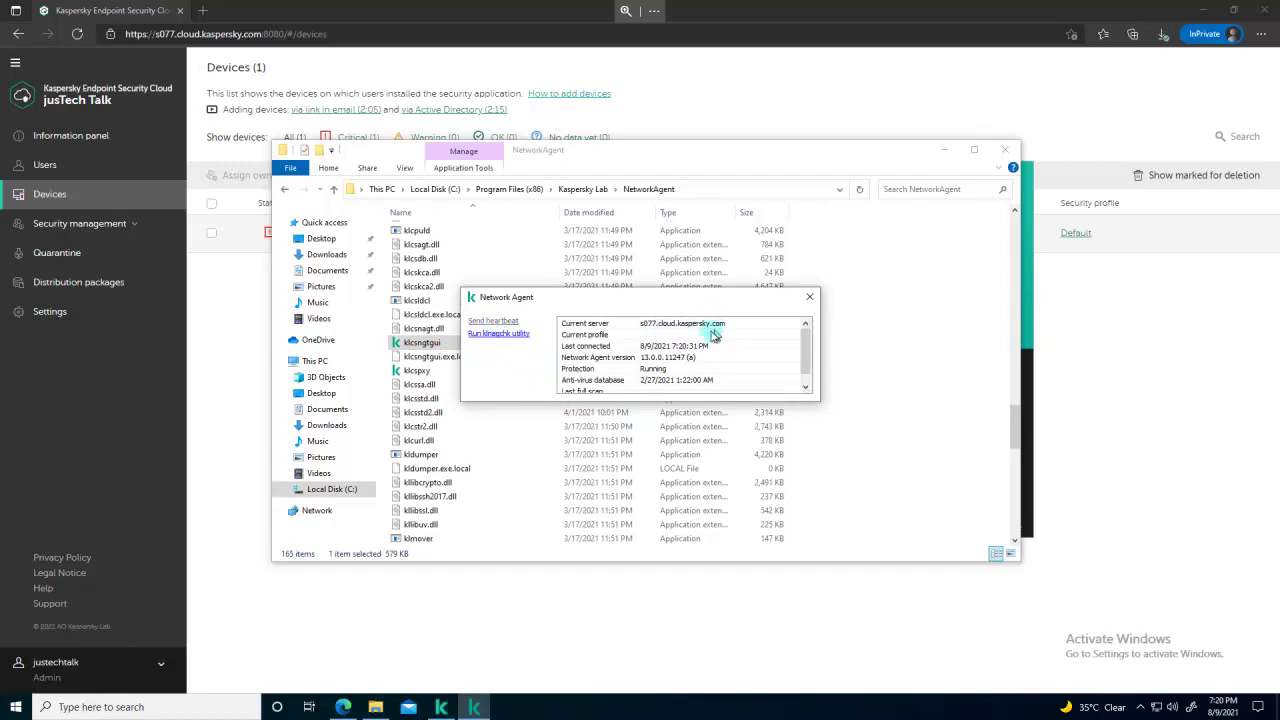
click(497, 337)
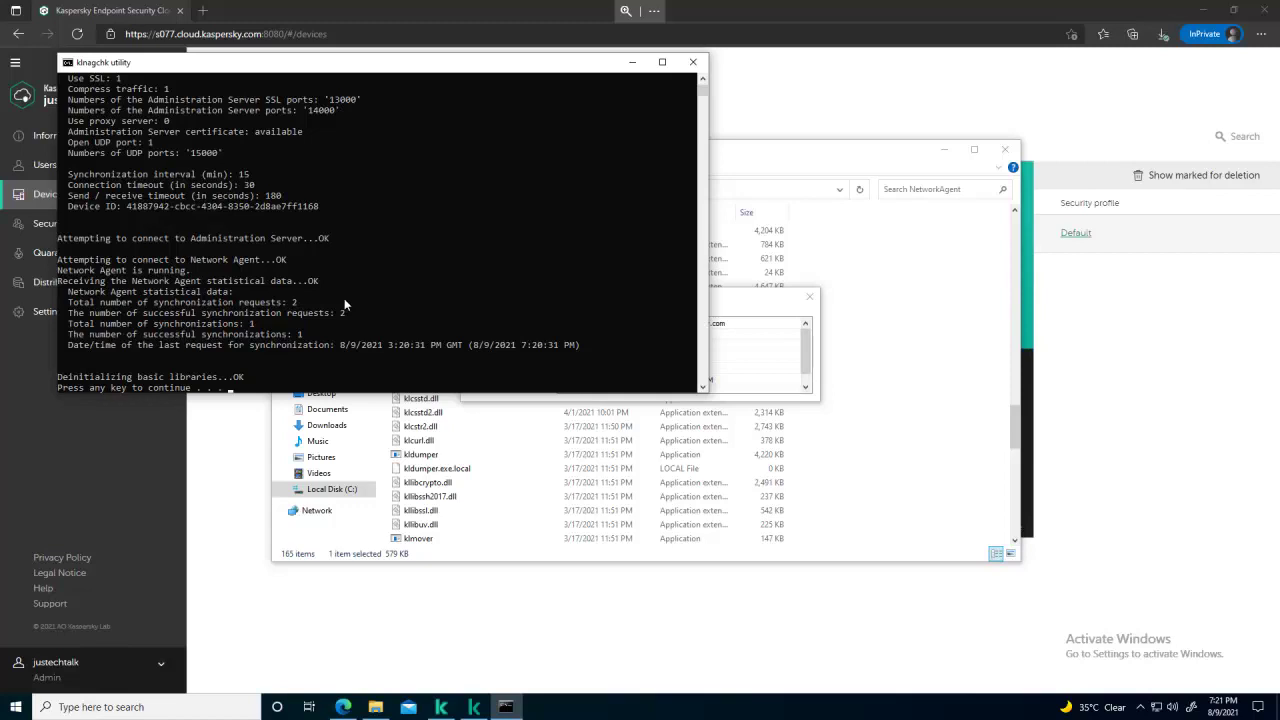
click(692, 62)
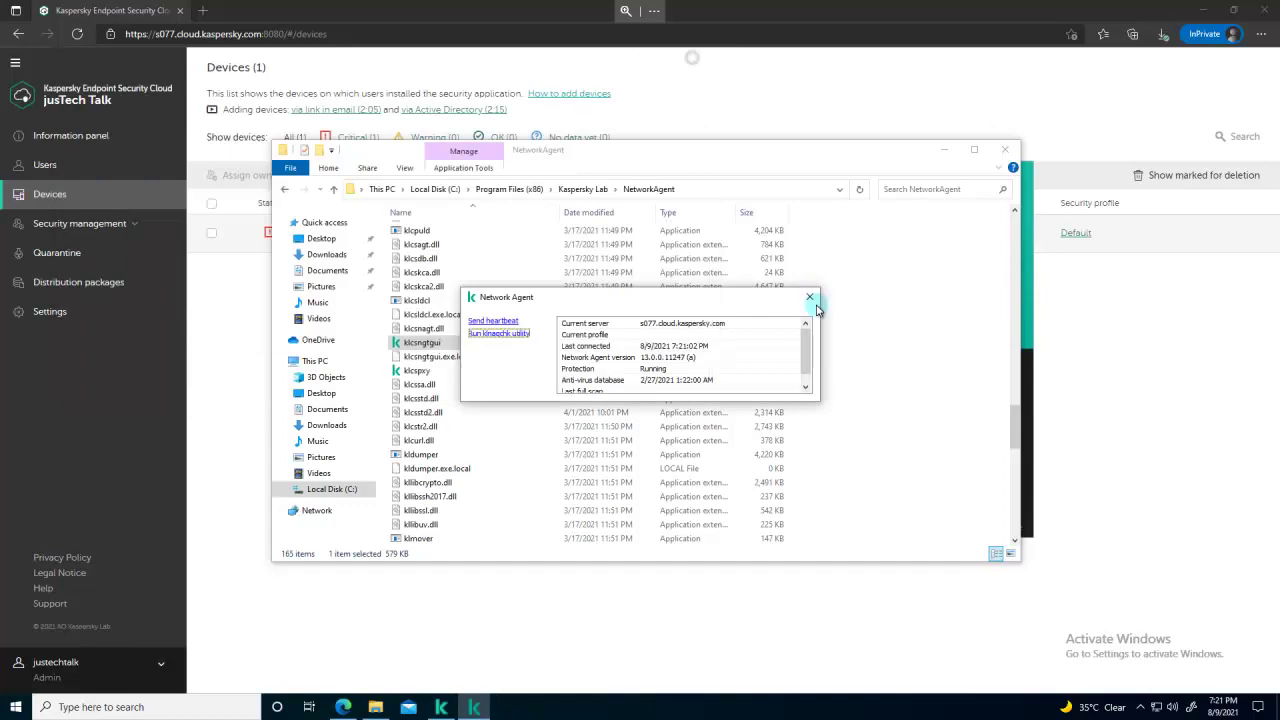
click(810, 299)
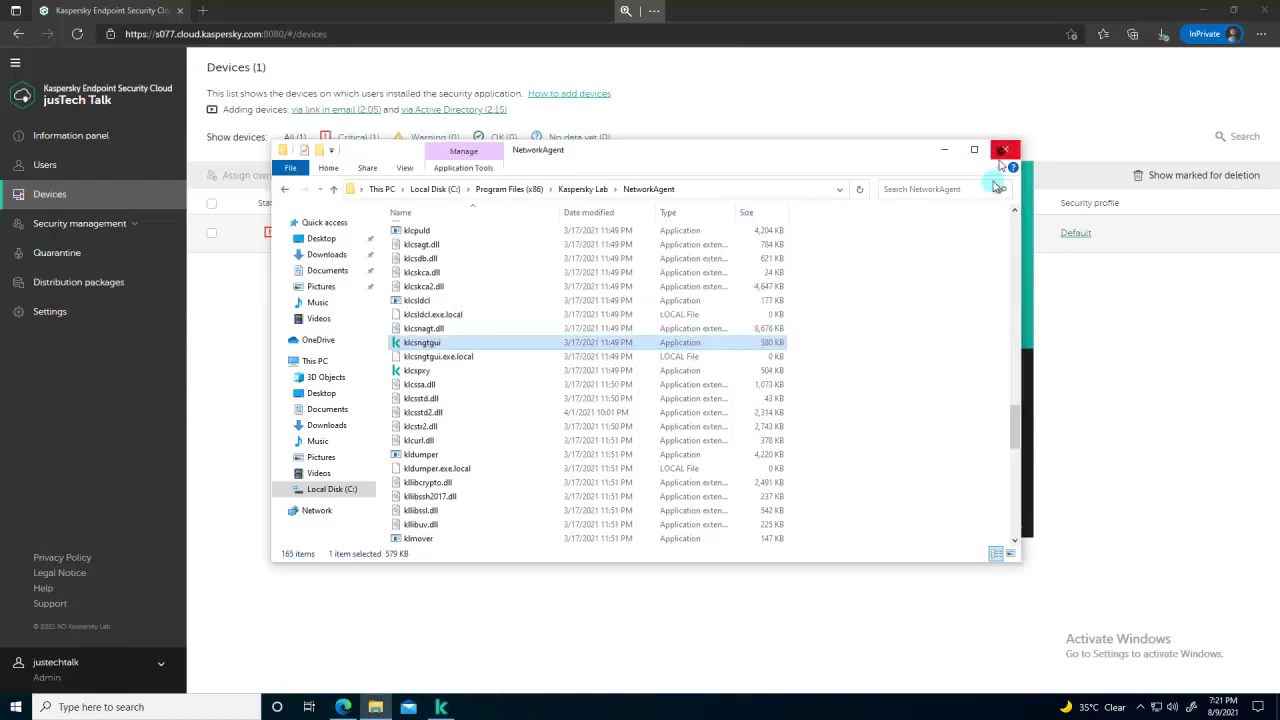
Close the NetworkAgent folder, review the app's licence and database update status, then close it
click(1005, 150)
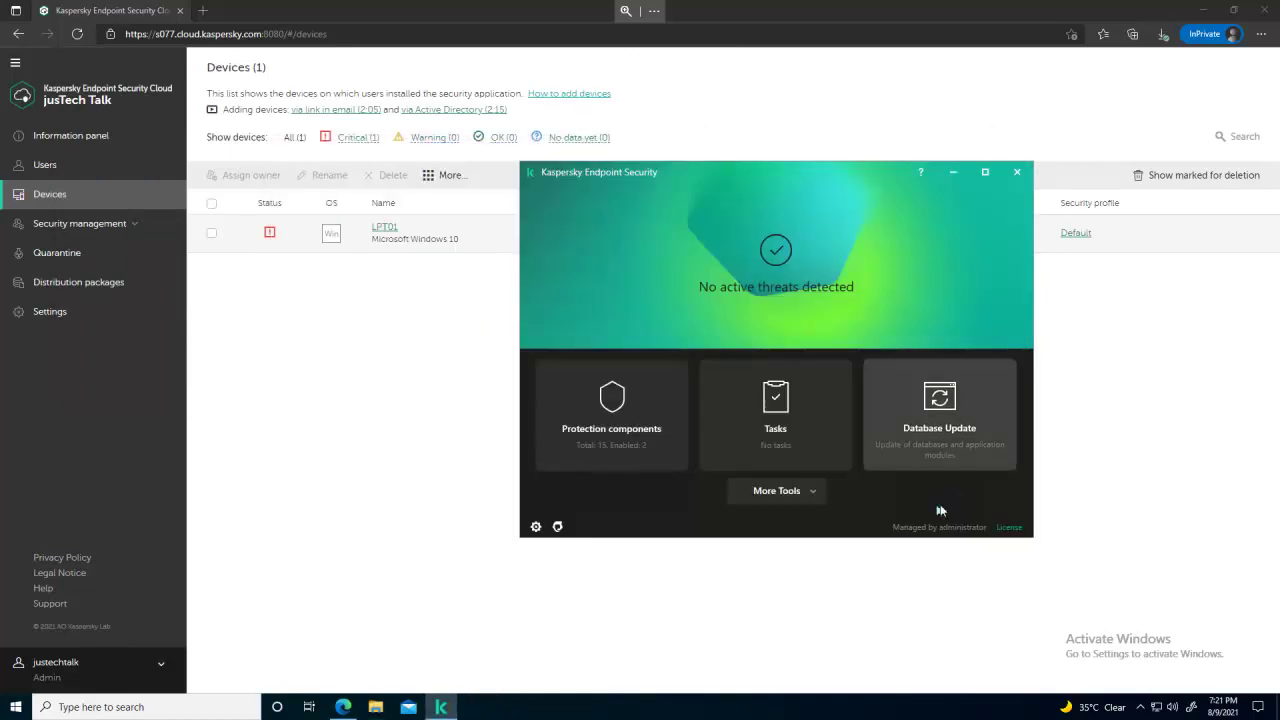
click(1009, 528)
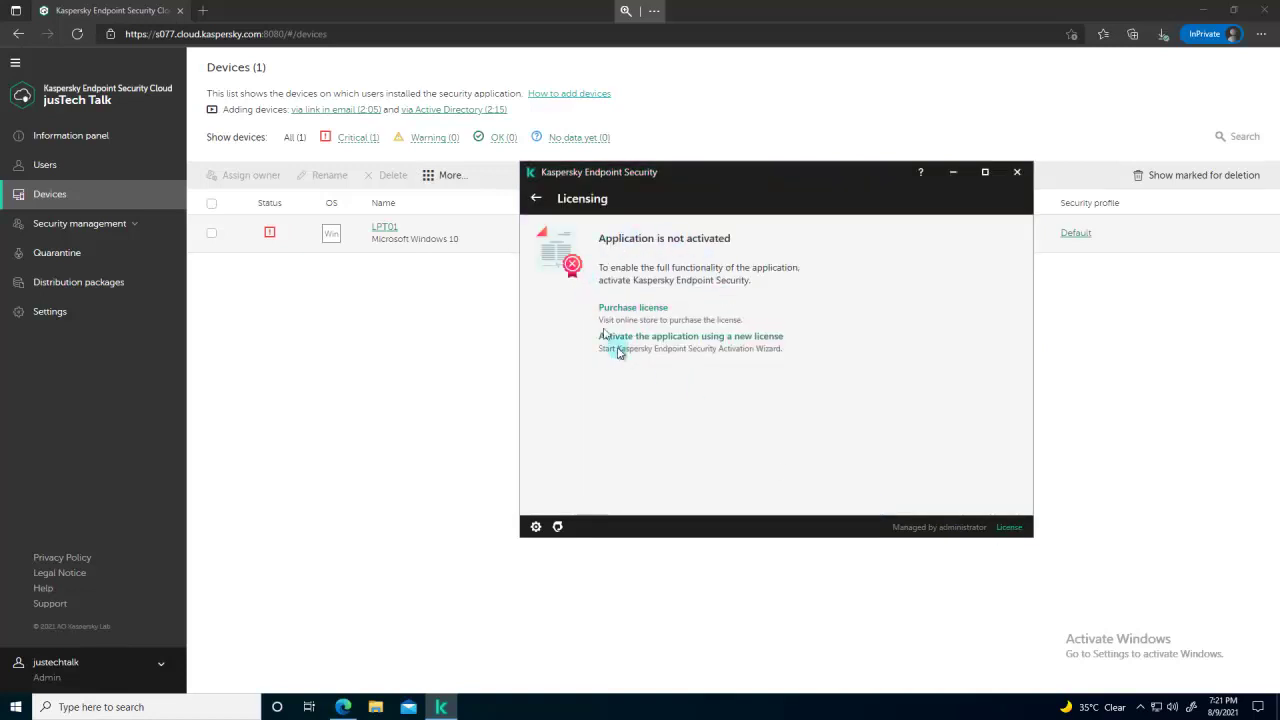
click(536, 198)
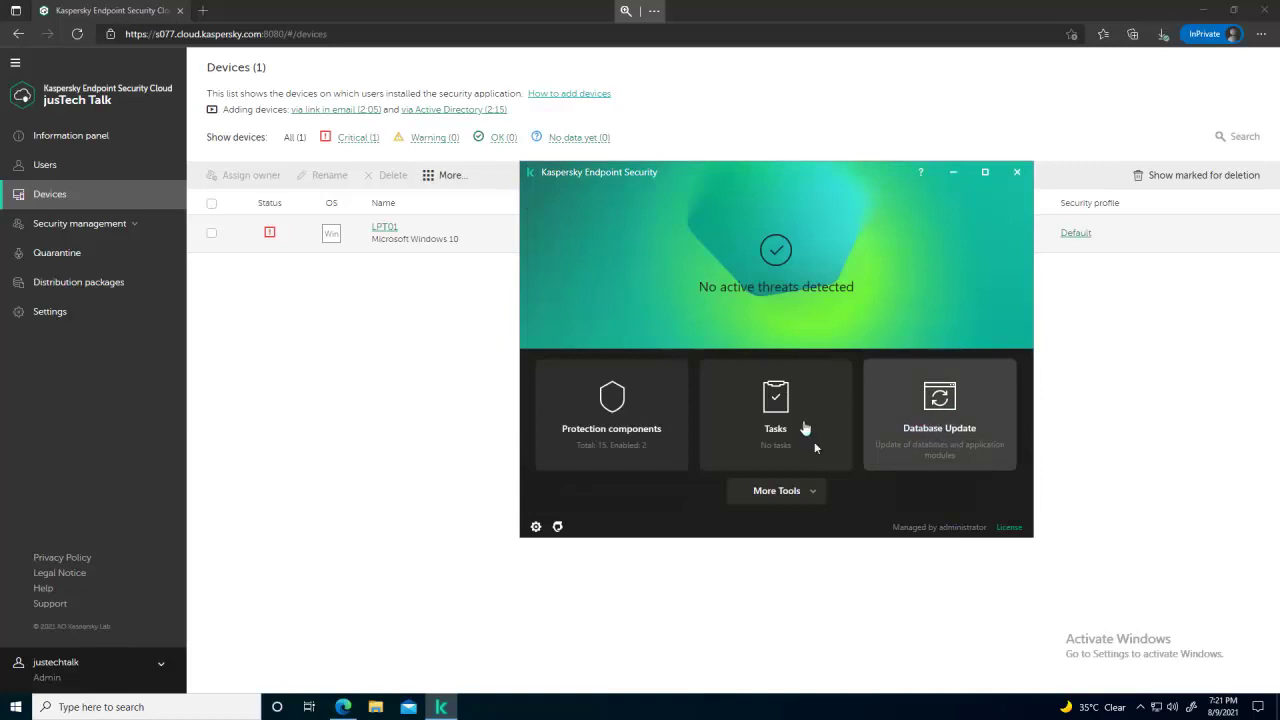
click(926, 382)
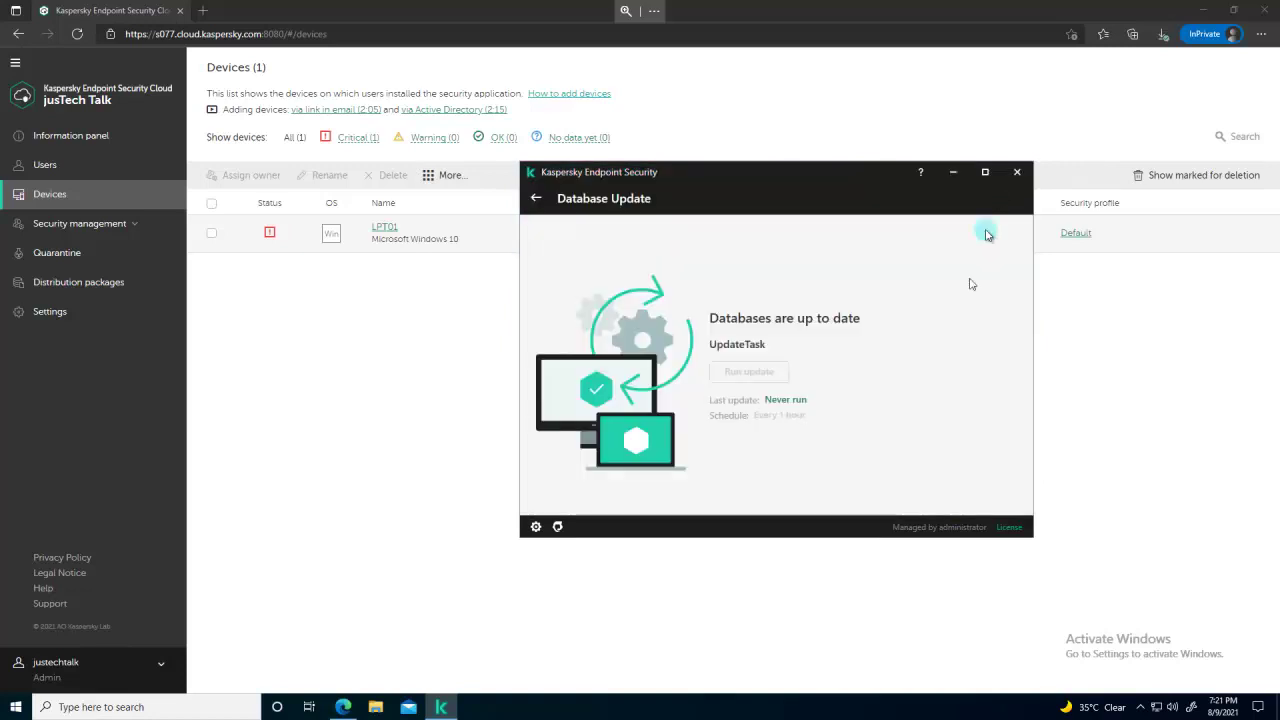
click(1020, 173)
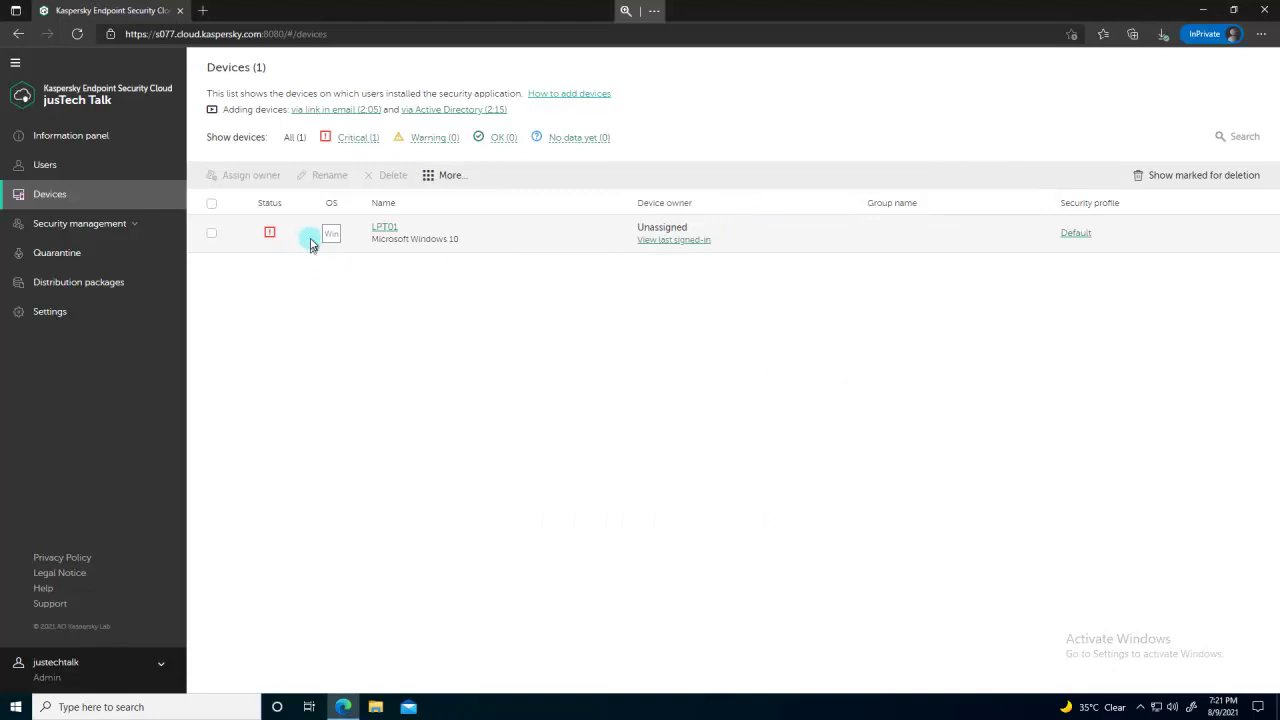
Assign the admin user as owner of LPT01, then check the endpoint app's tray status
click(36, 170)
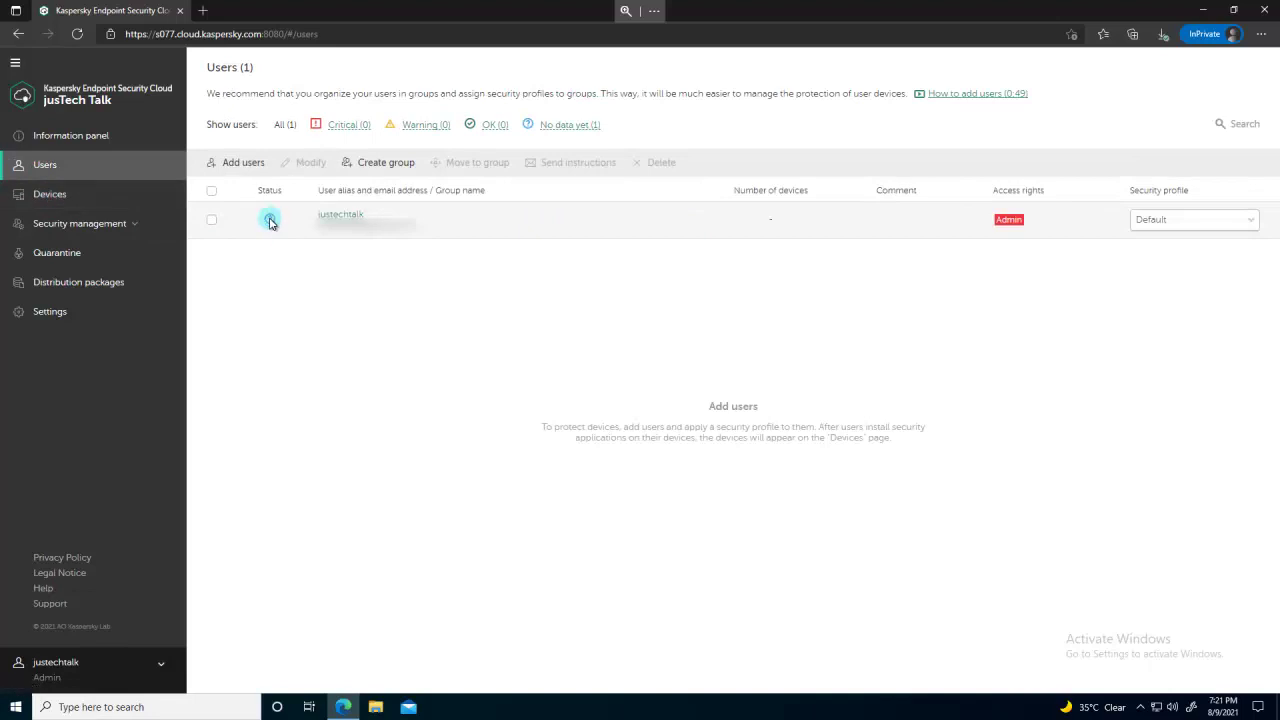
click(70, 195)
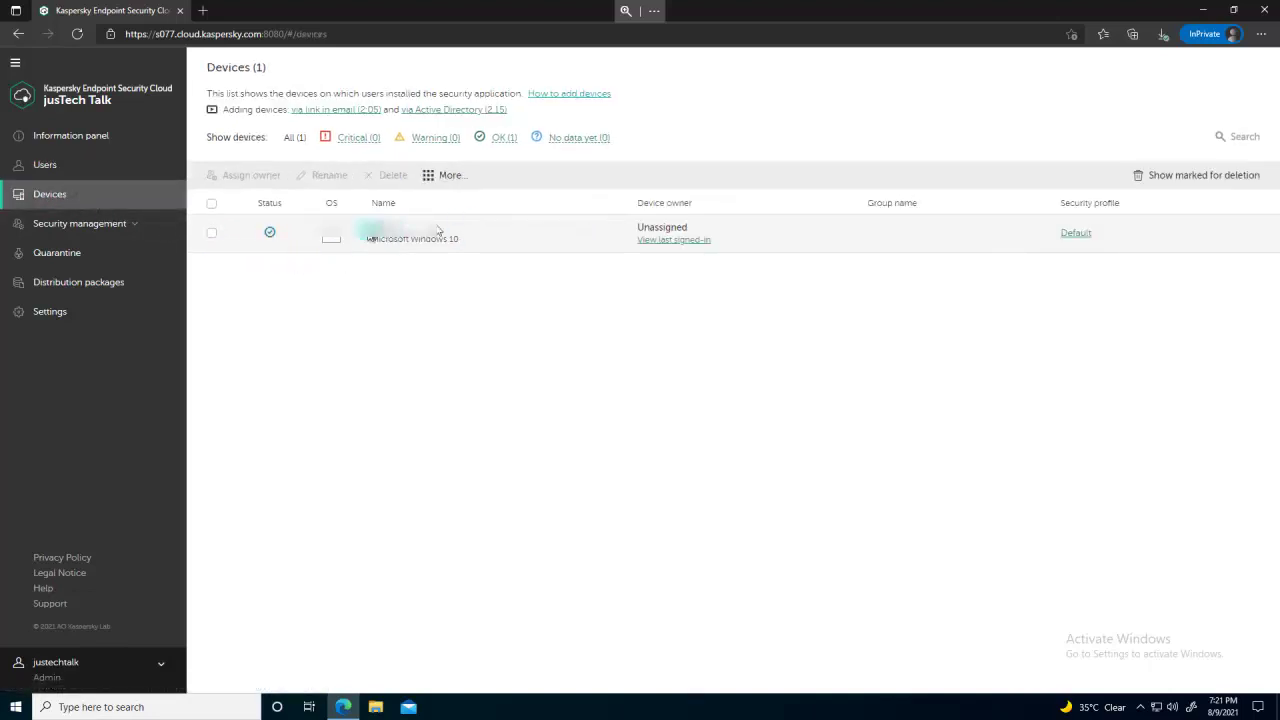
click(213, 235)
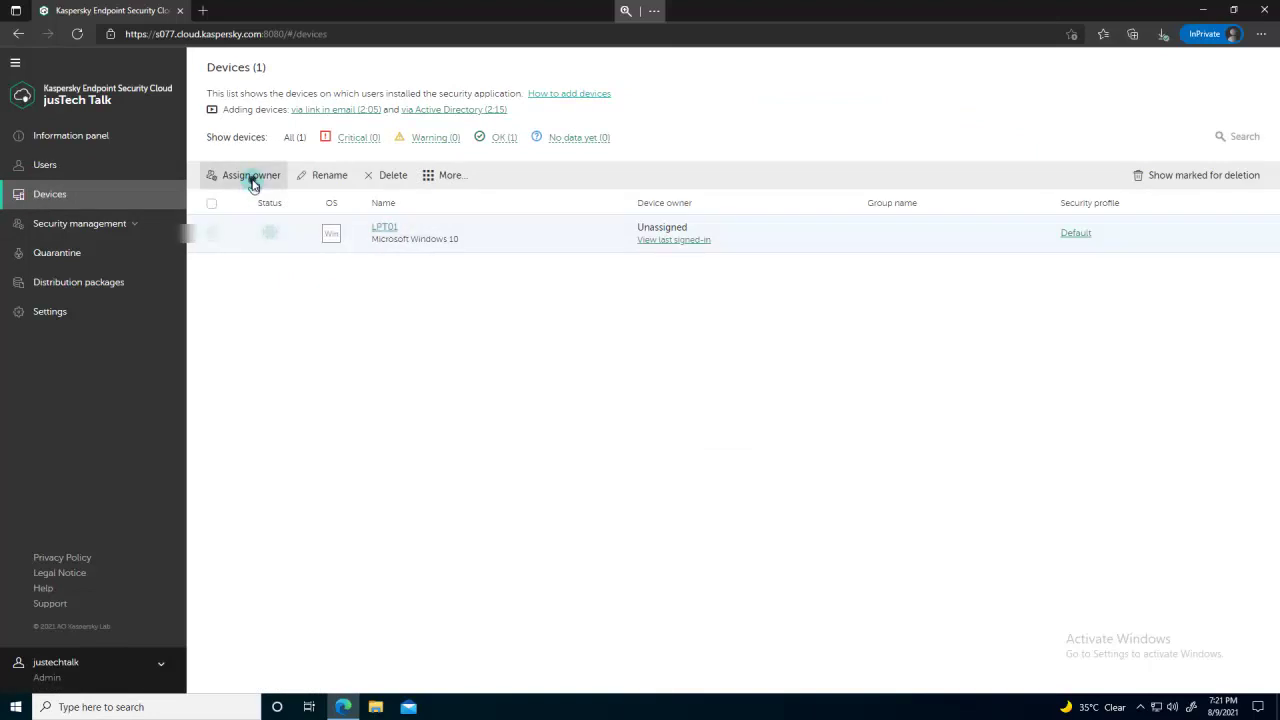
click(245, 175)
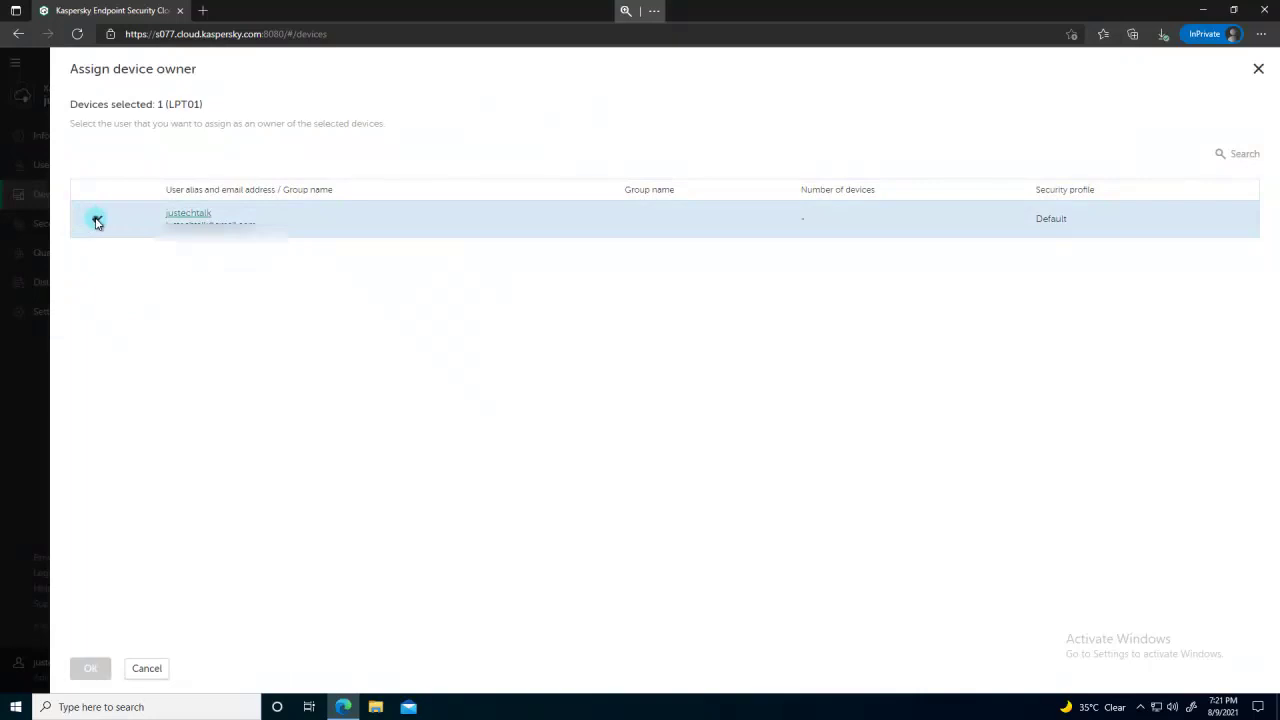
click(95, 219)
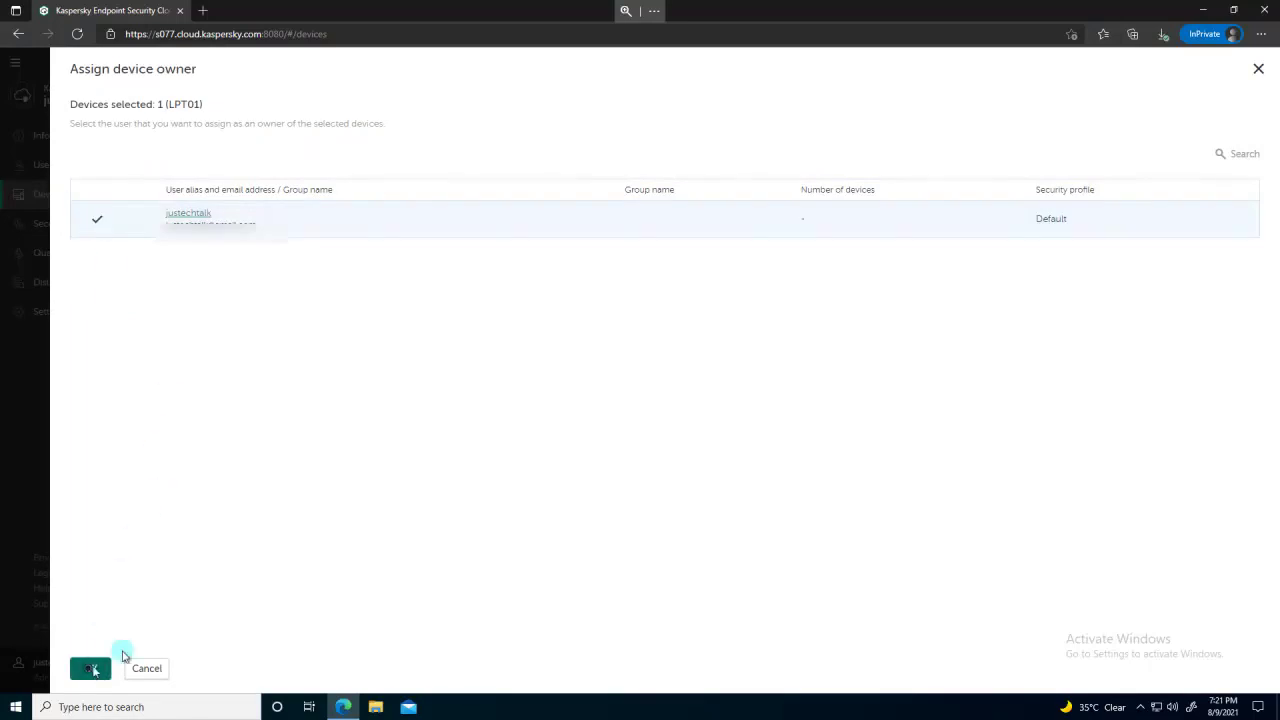
click(100, 666)
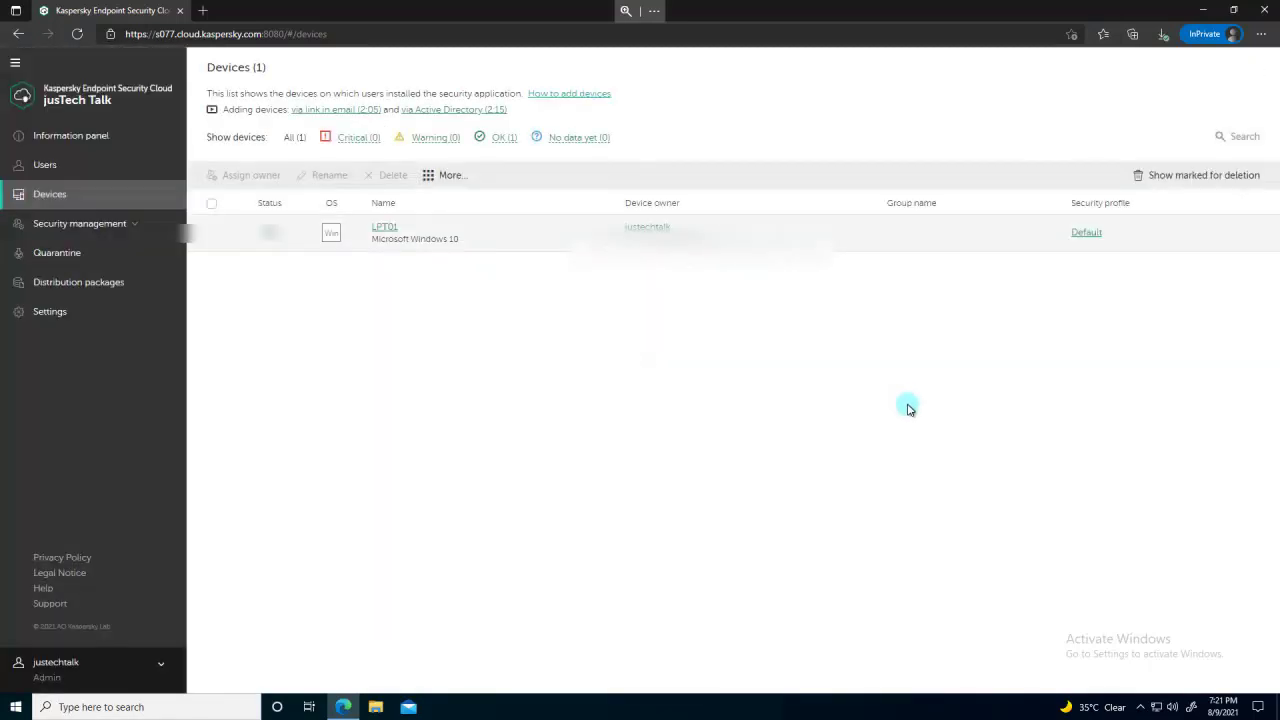
click(1140, 707)
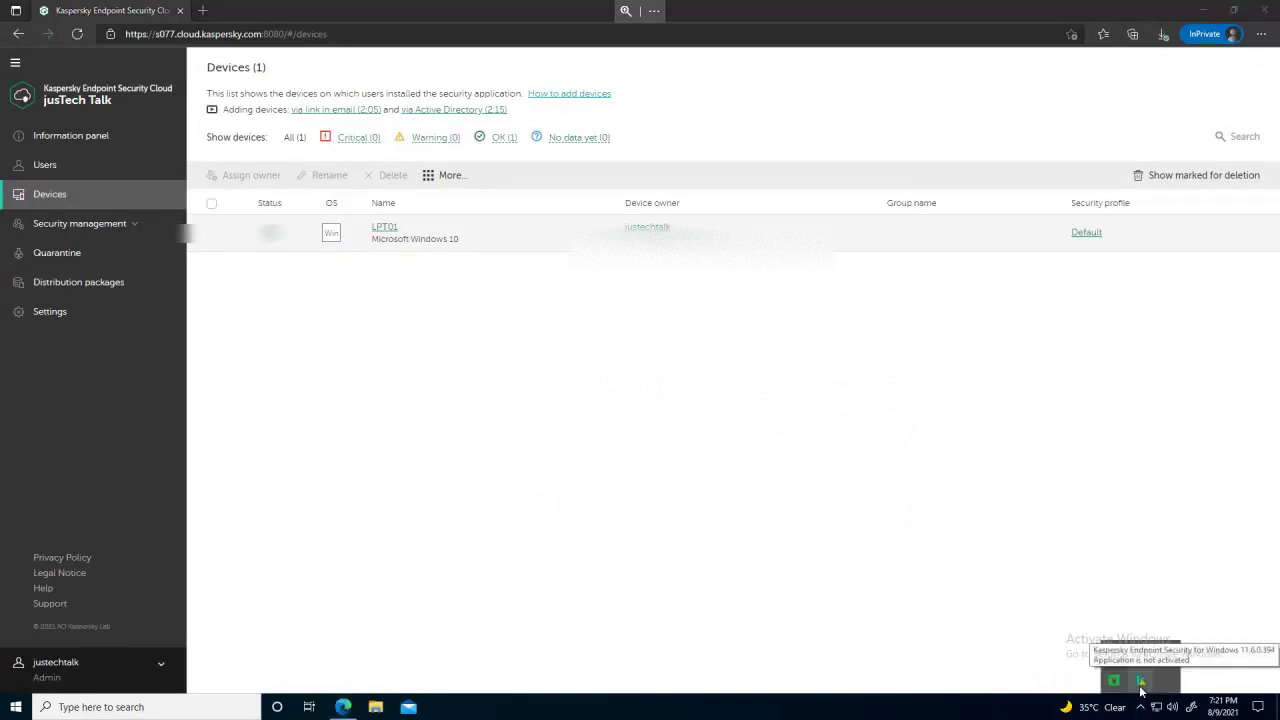
click(669, 383)
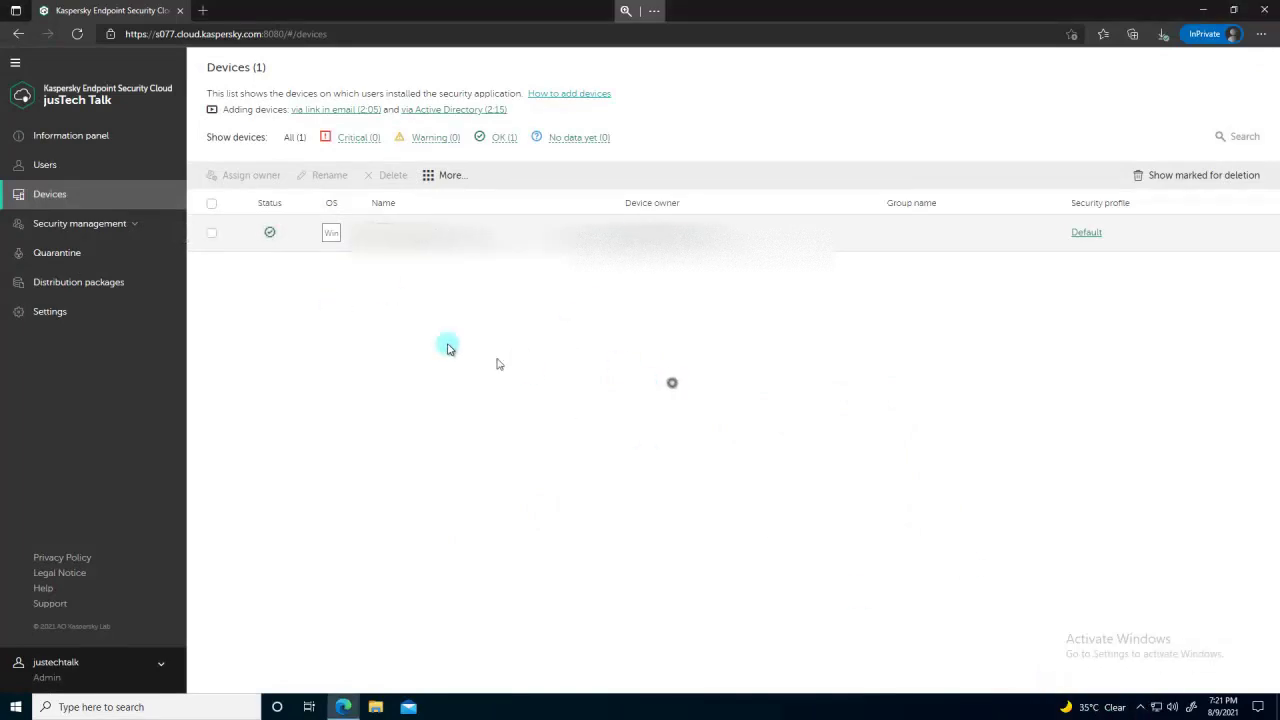
click(50, 166)
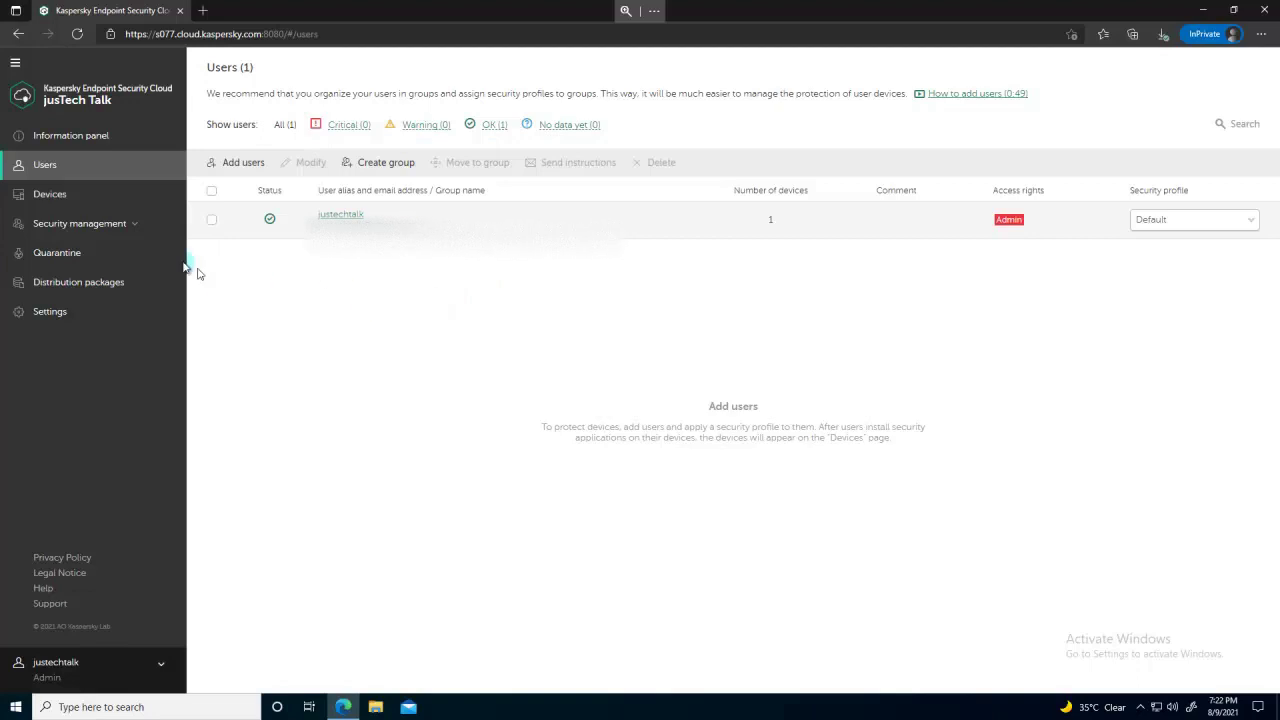
click(133, 229)
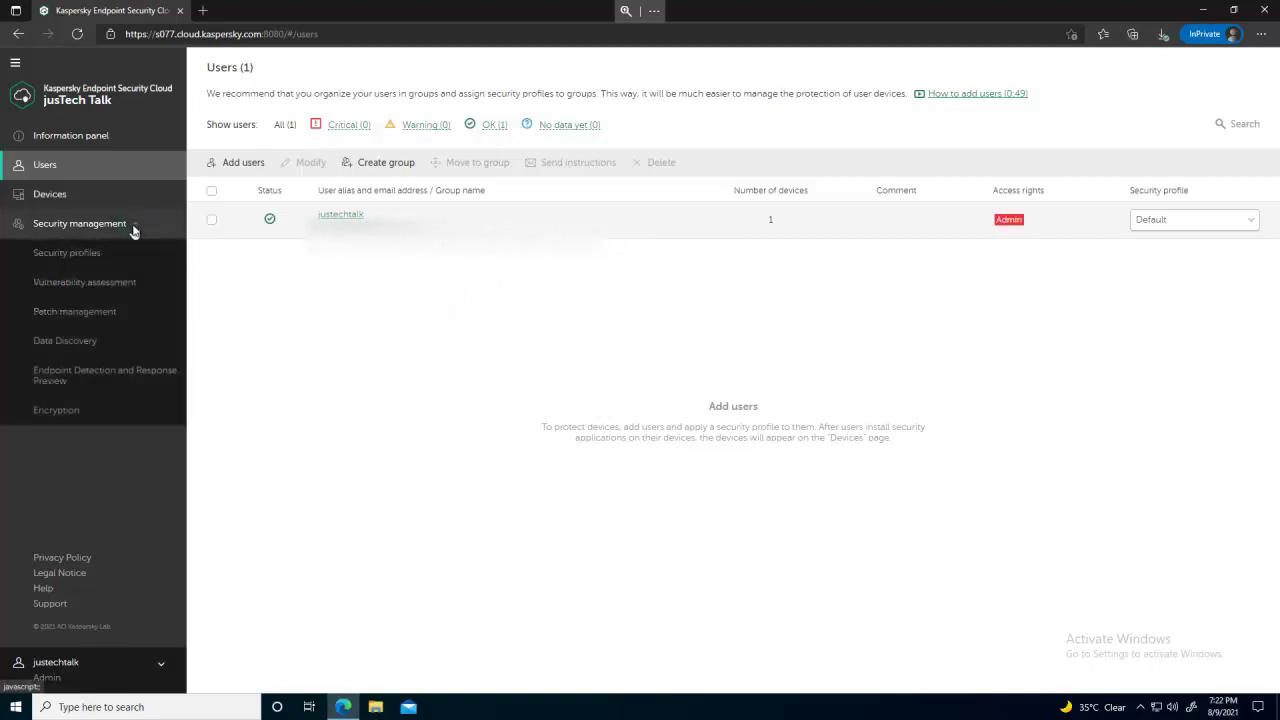
click(42, 195)
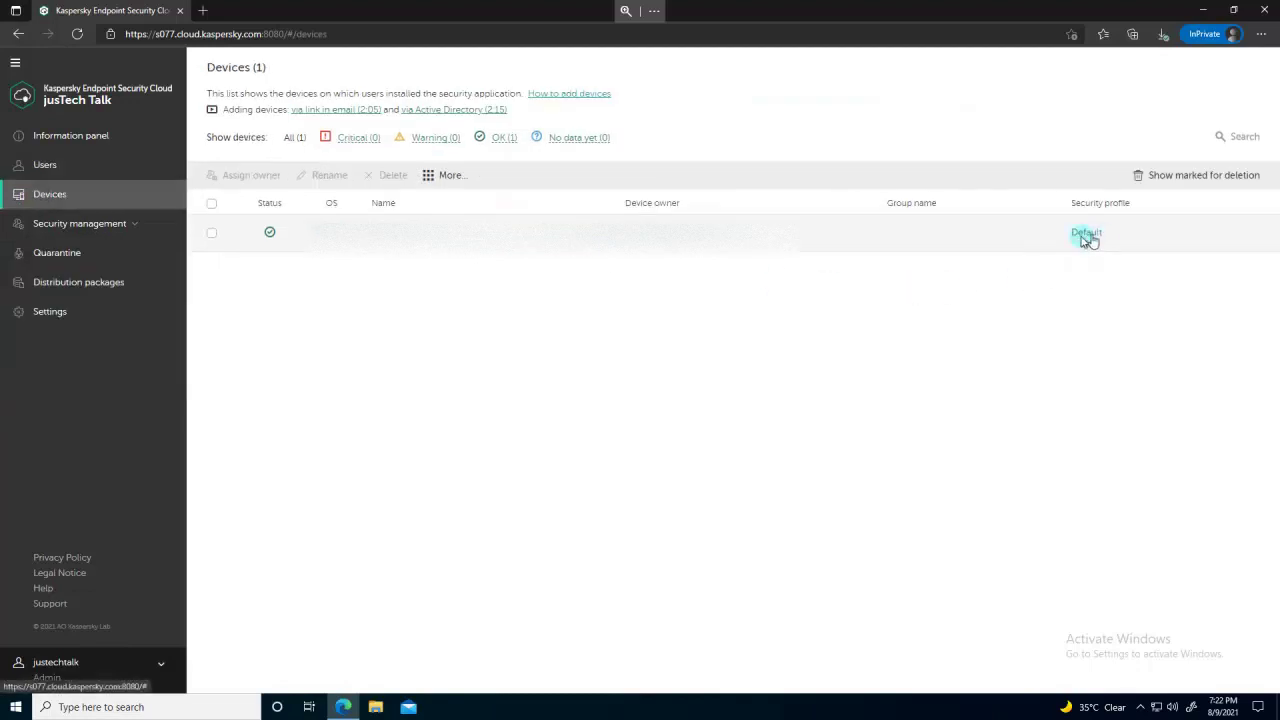
click(1084, 236)
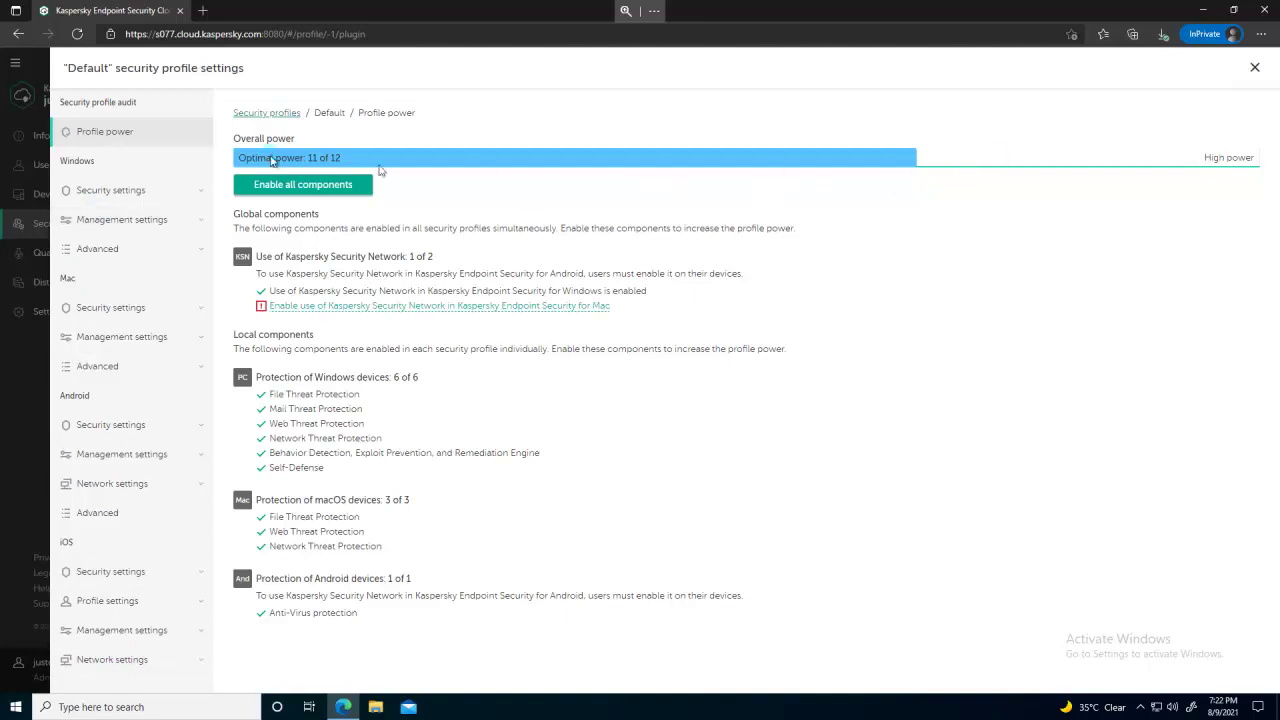
click(1255, 70)
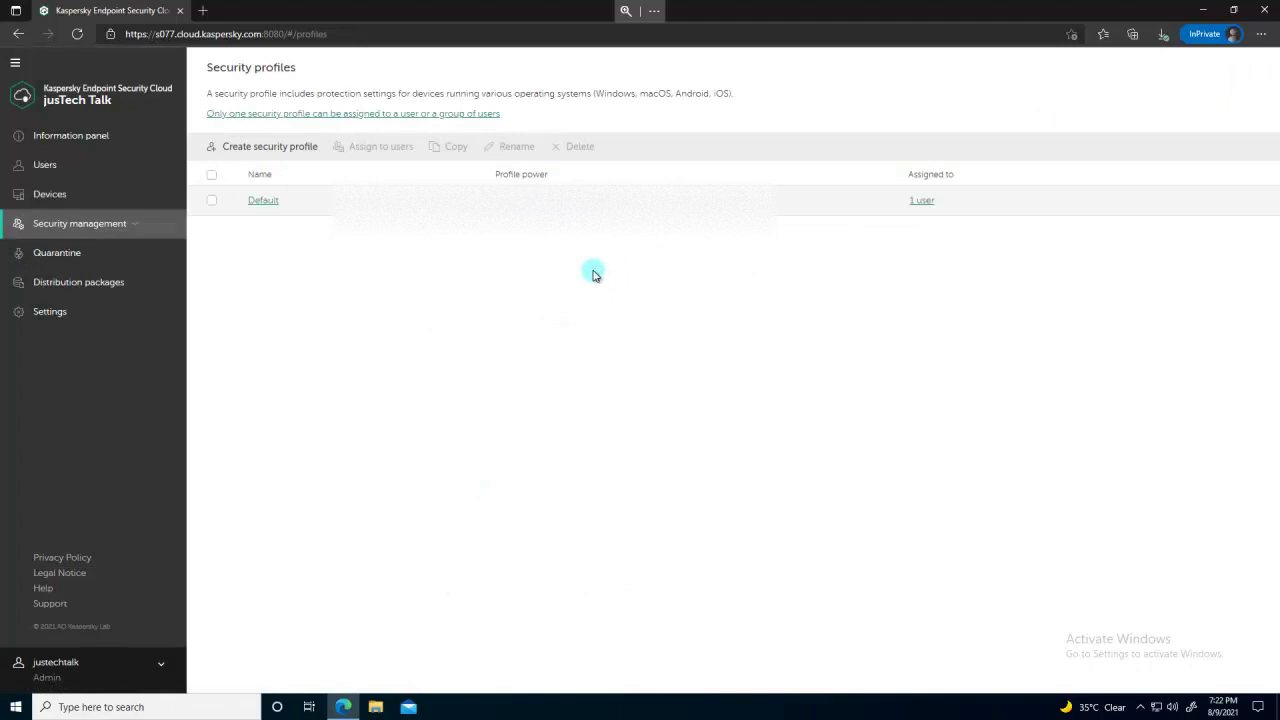
click(52, 196)
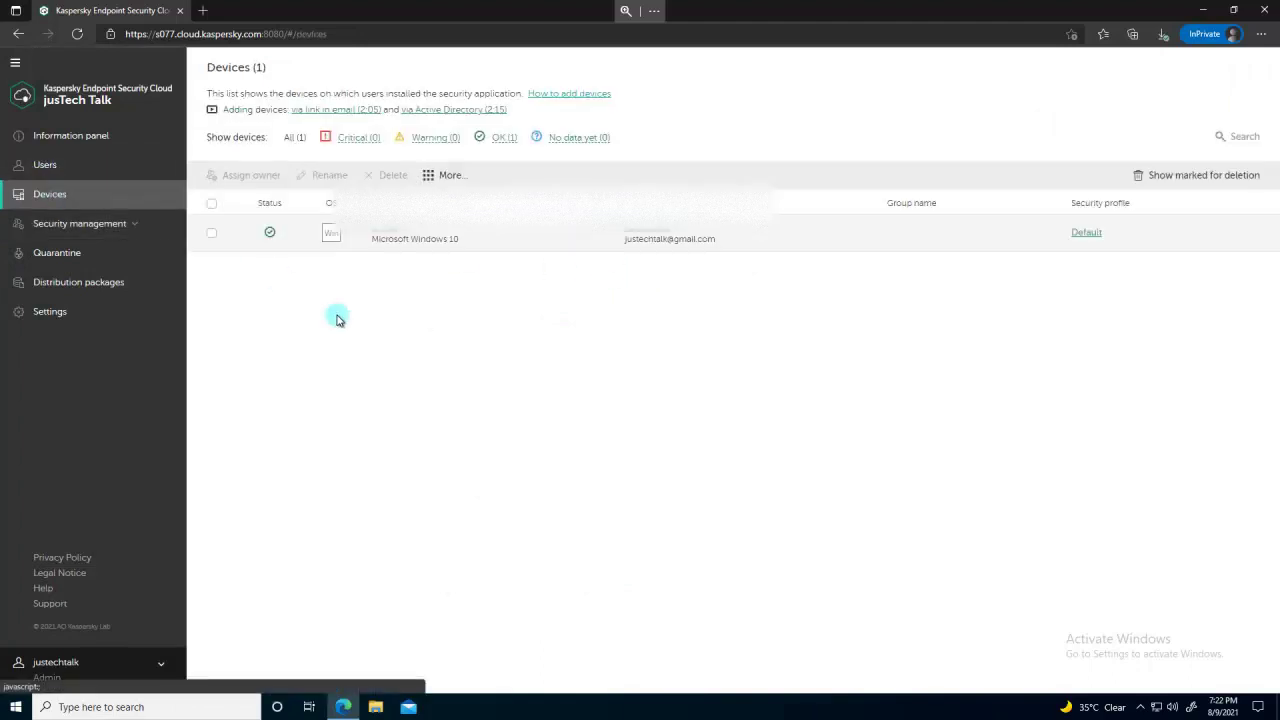